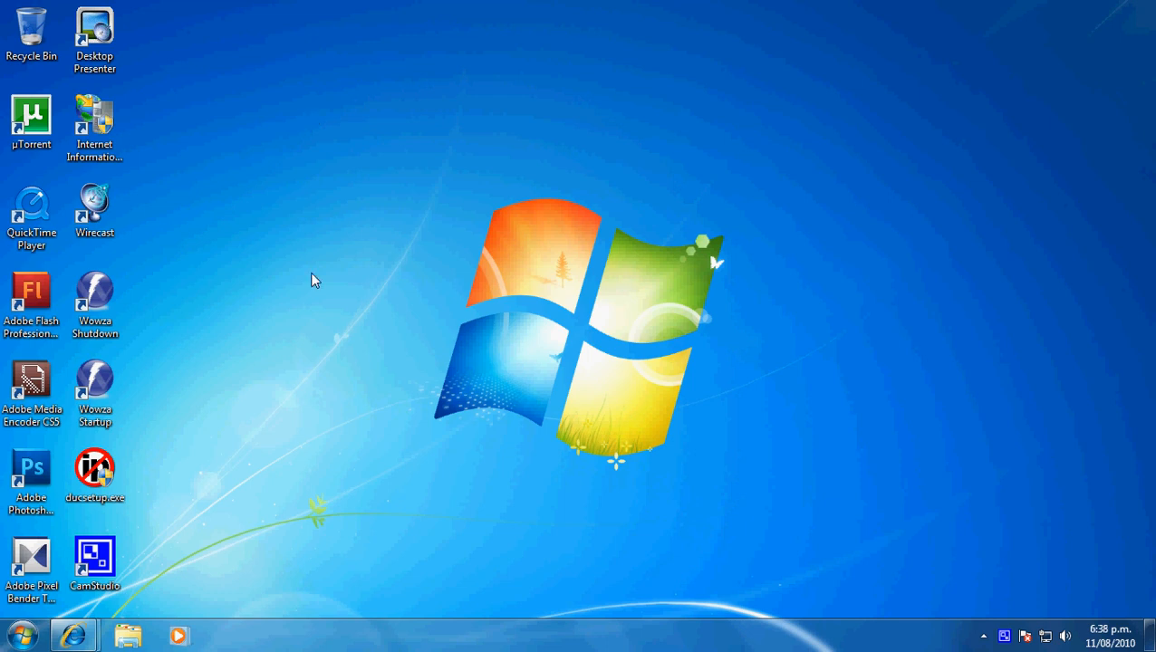
- Open Windows Firewall from the Control Panel, view the list of allowed programs, and leave it without changes
left_click(18, 636)
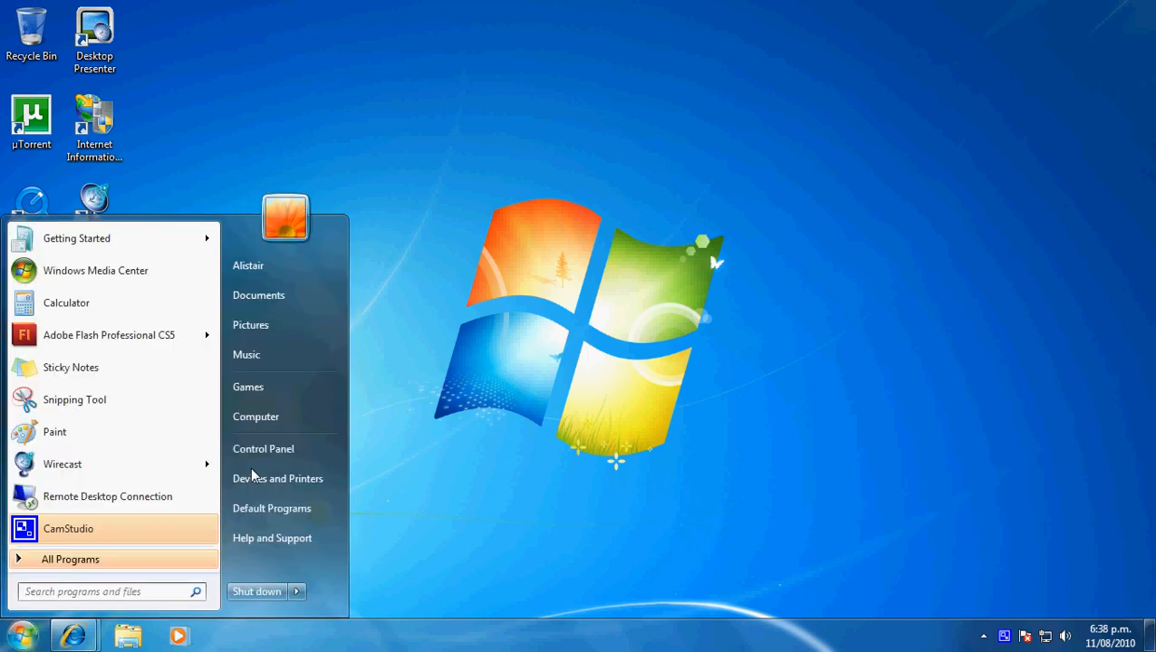
left_click(370, 415)
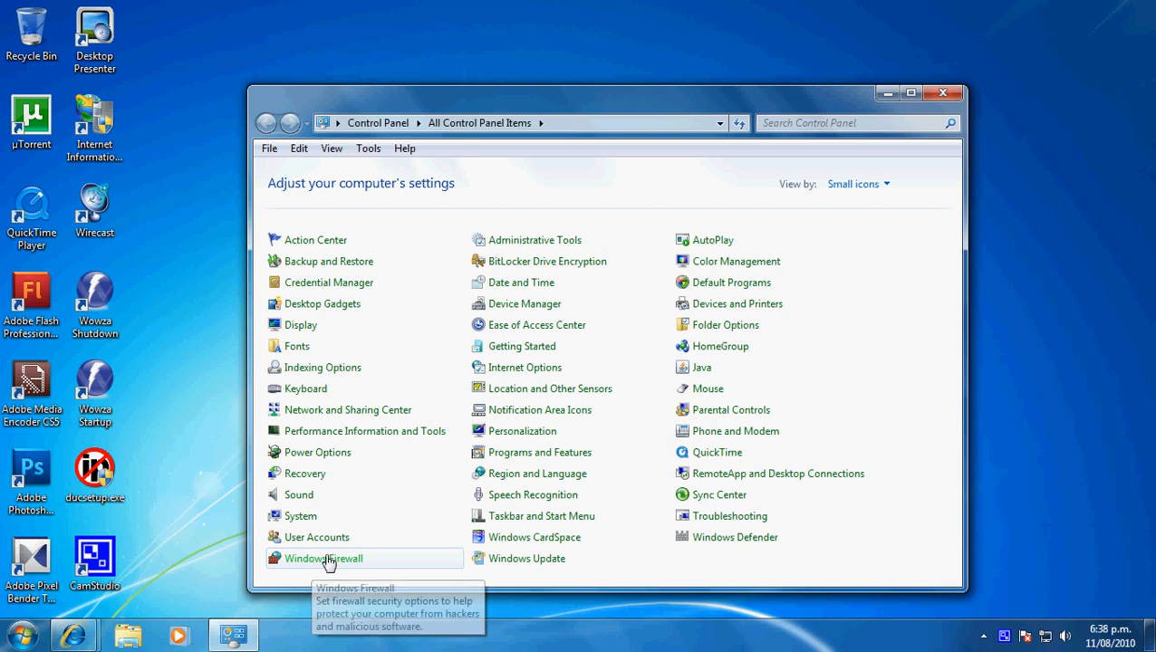
left_click(290, 561)
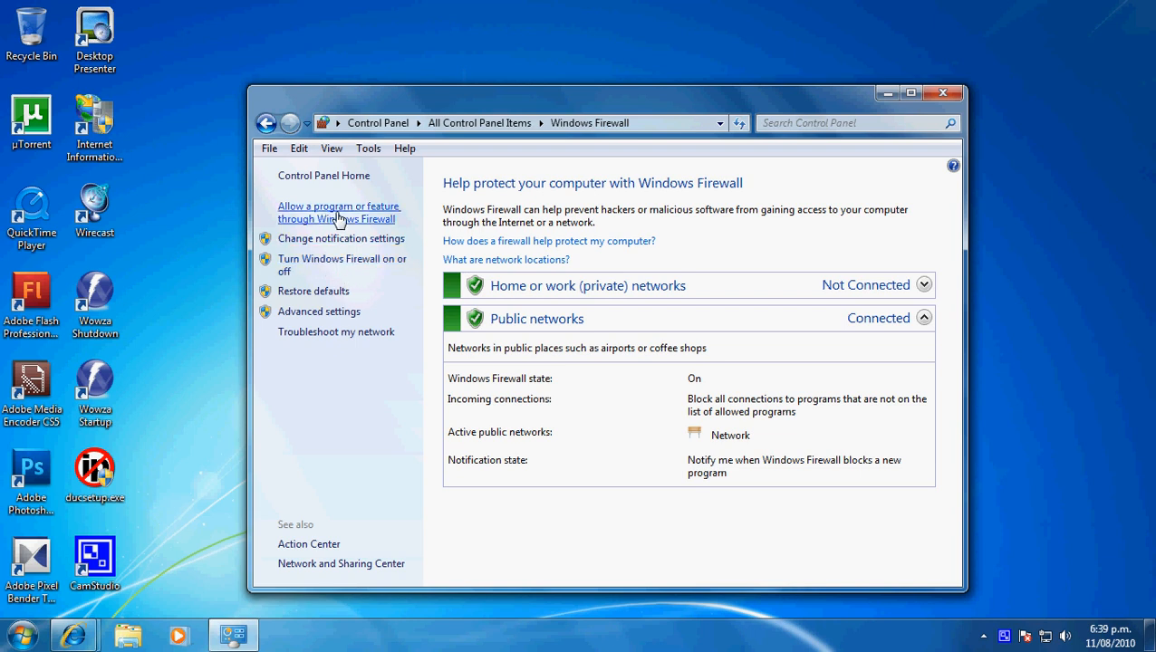
left_click(304, 220)
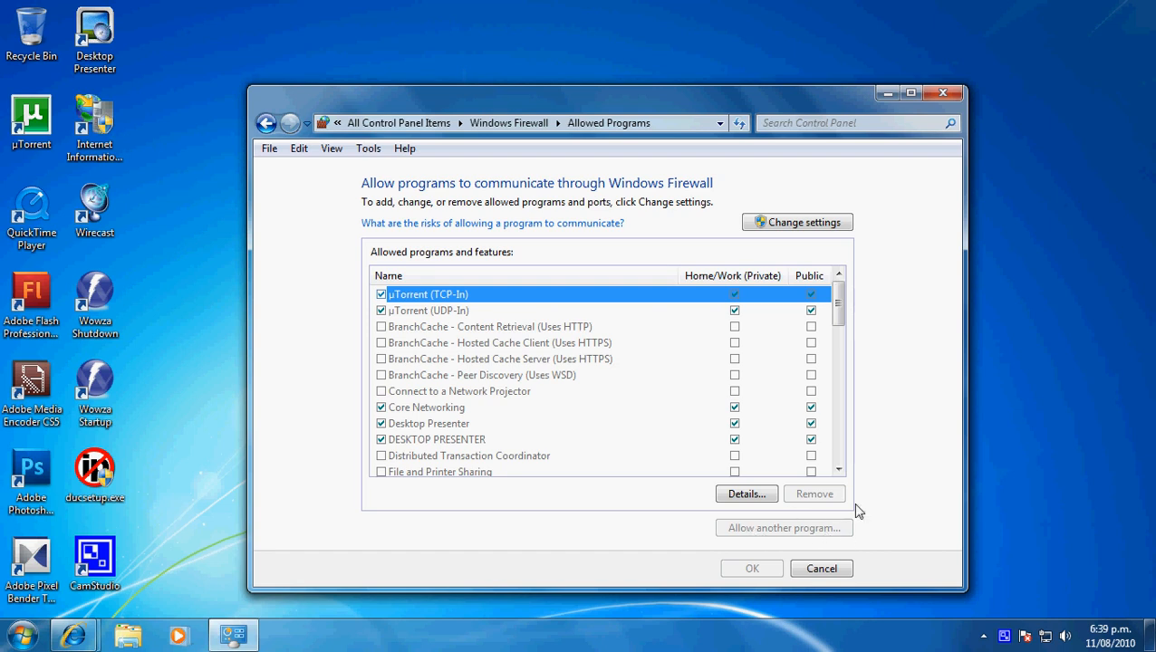
left_click(836, 572)
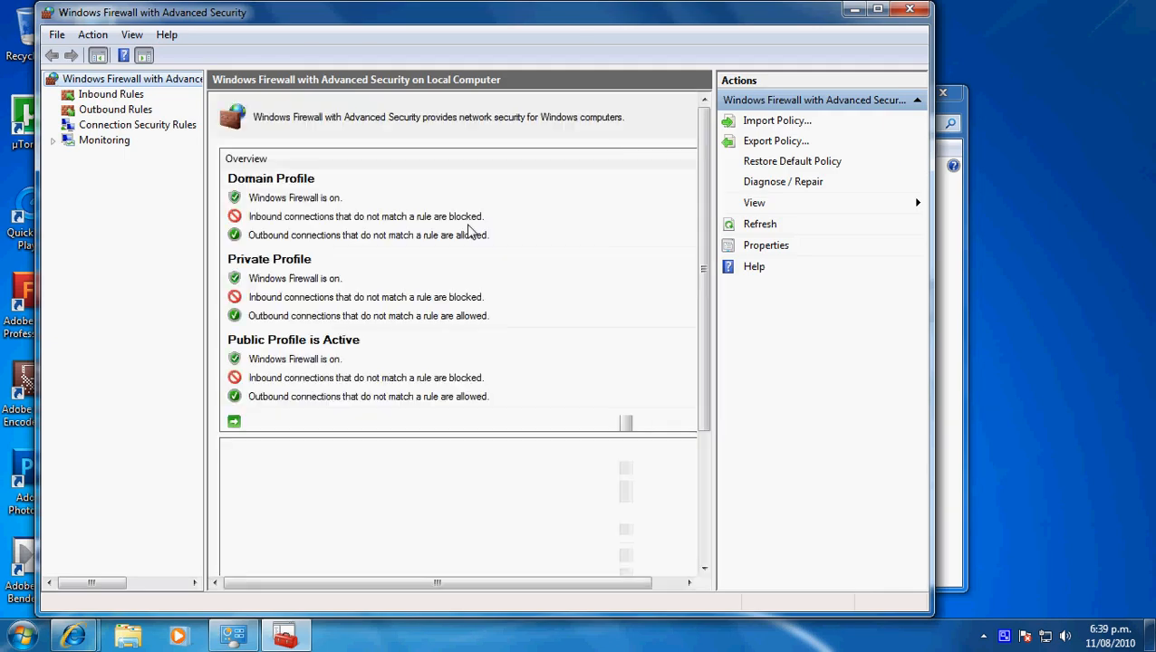
- Show the inbound rules in the firewall's advanced settings and review the rules with their protocols and ports
left_click(112, 96)
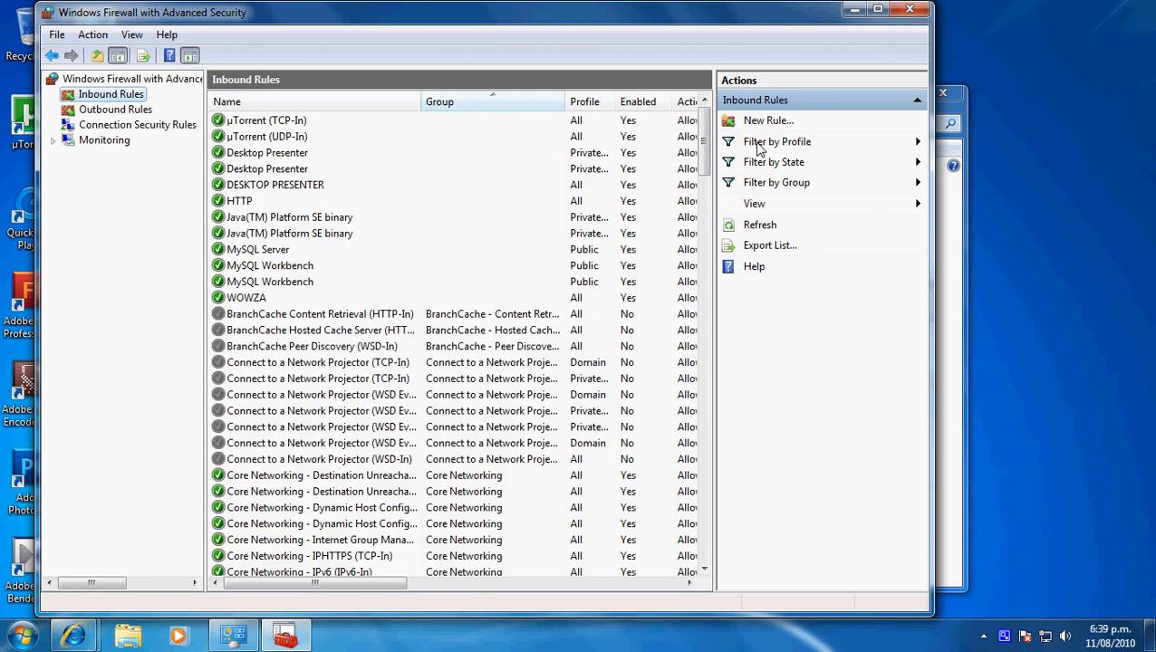
mouse_move(706, 136)
left_mouse_down()
mouse_move(702, 237)
mouse_move(704, 136)
left_mouse_up()
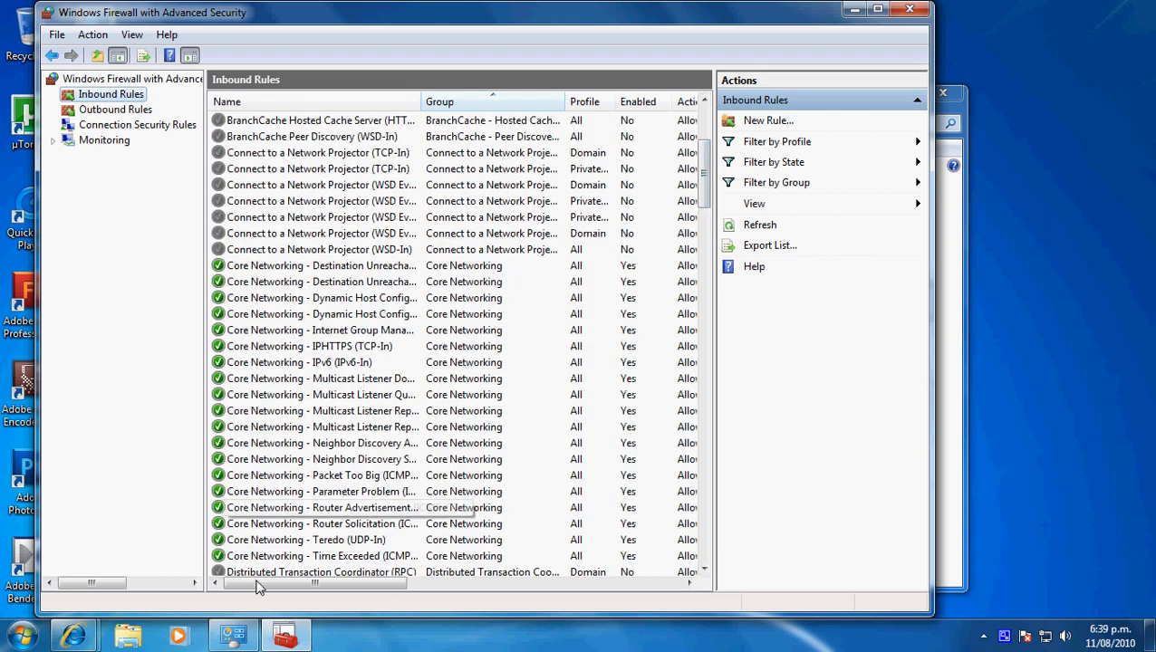
left_click_drag(277, 583, 482, 595)
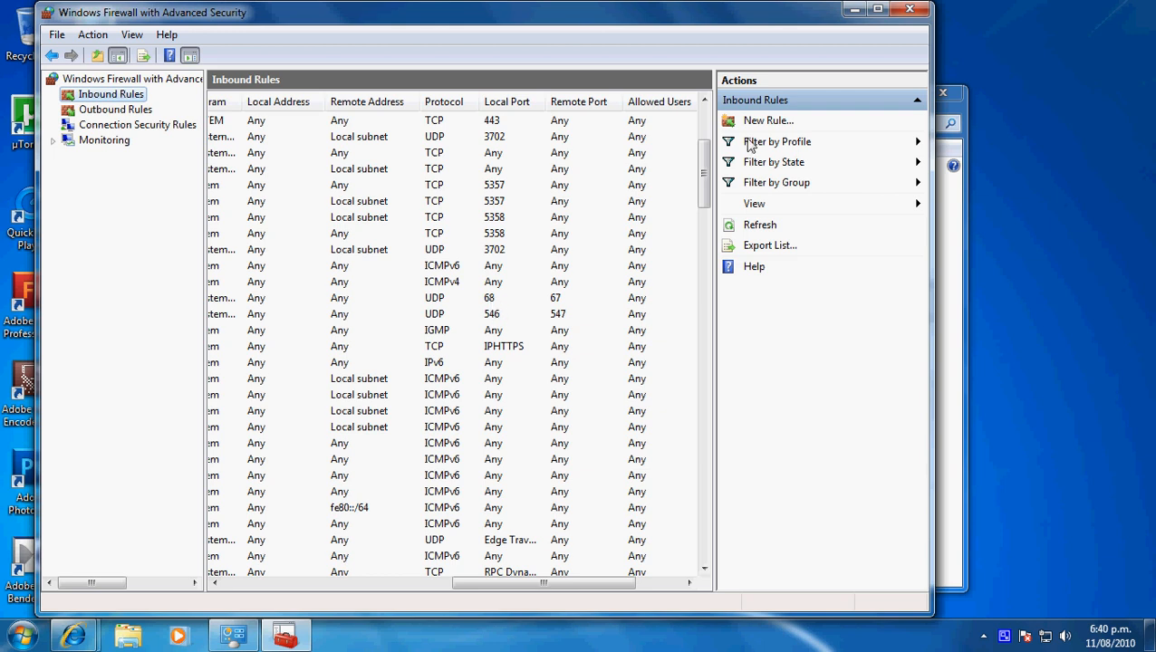
left_click(212, 583)
left_click_drag(208, 584, 207, 583)
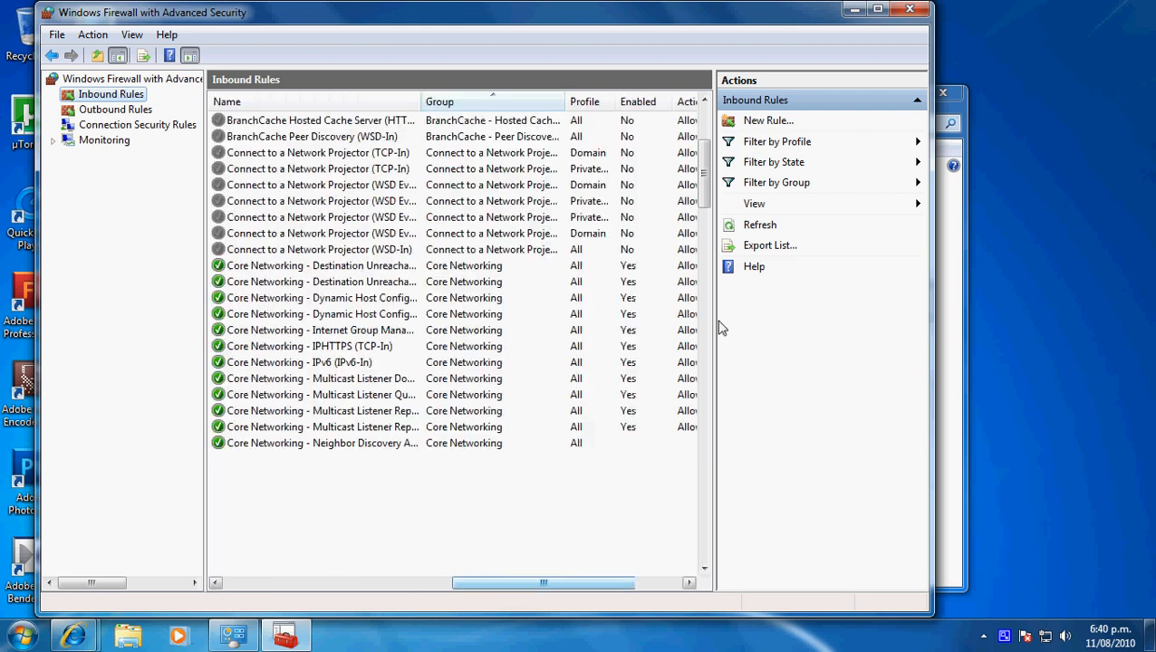
left_click_drag(707, 186, 748, 125)
- Set up a new inbound port rule for TCP on specific local port 80
left_click(751, 122)
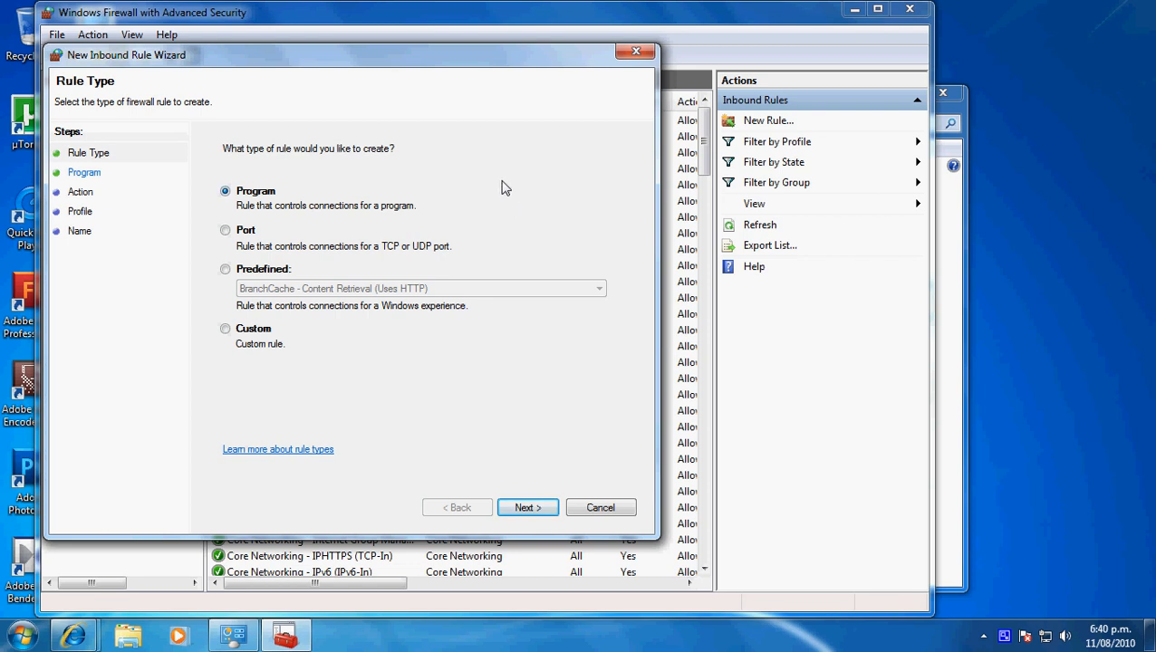
left_click(226, 232)
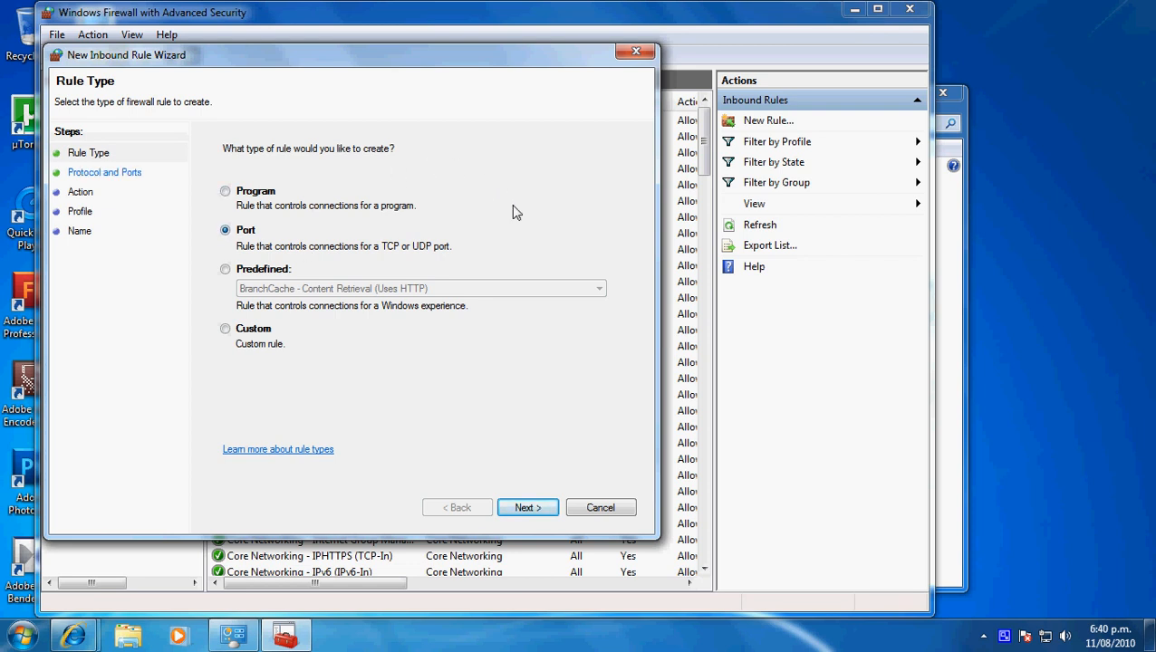
left_click(528, 507)
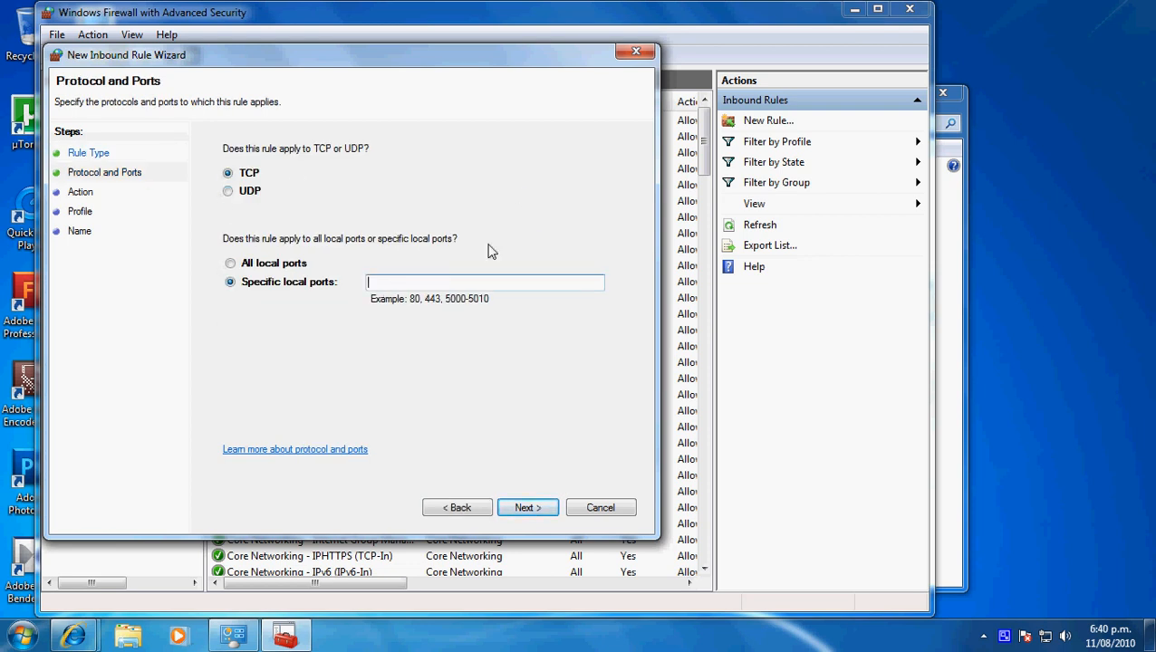
type("80")
left_click(527, 507)
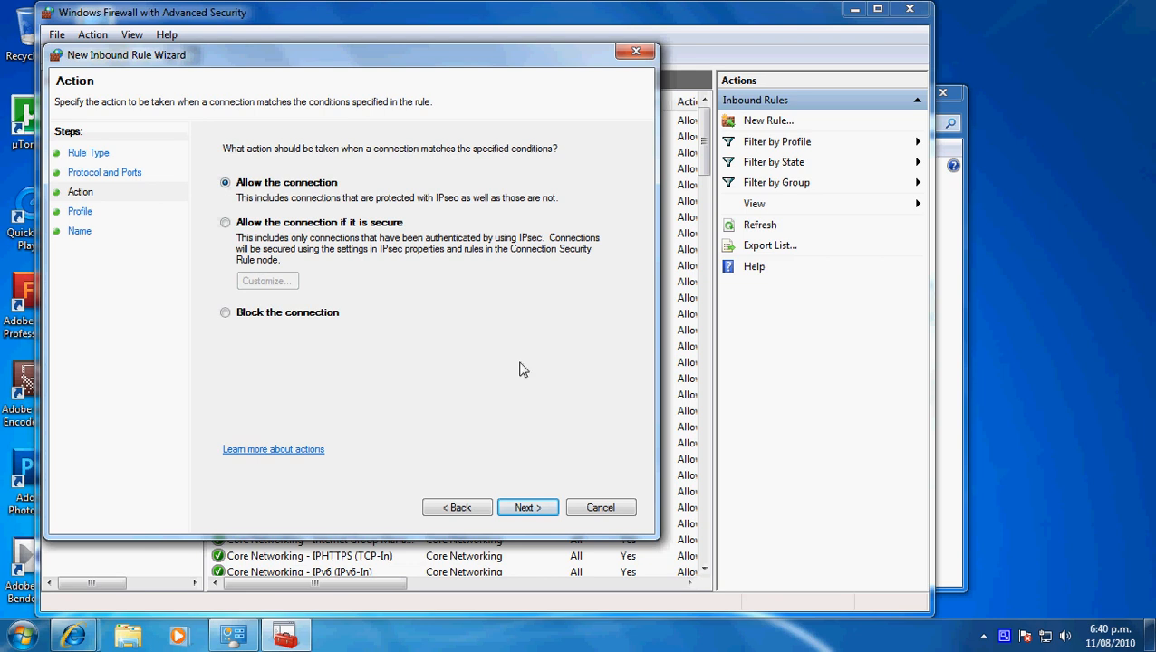
- Allow the connection for the domain, private and public profiles, and cancel the rule wizard at the naming stage
left_click(543, 512)
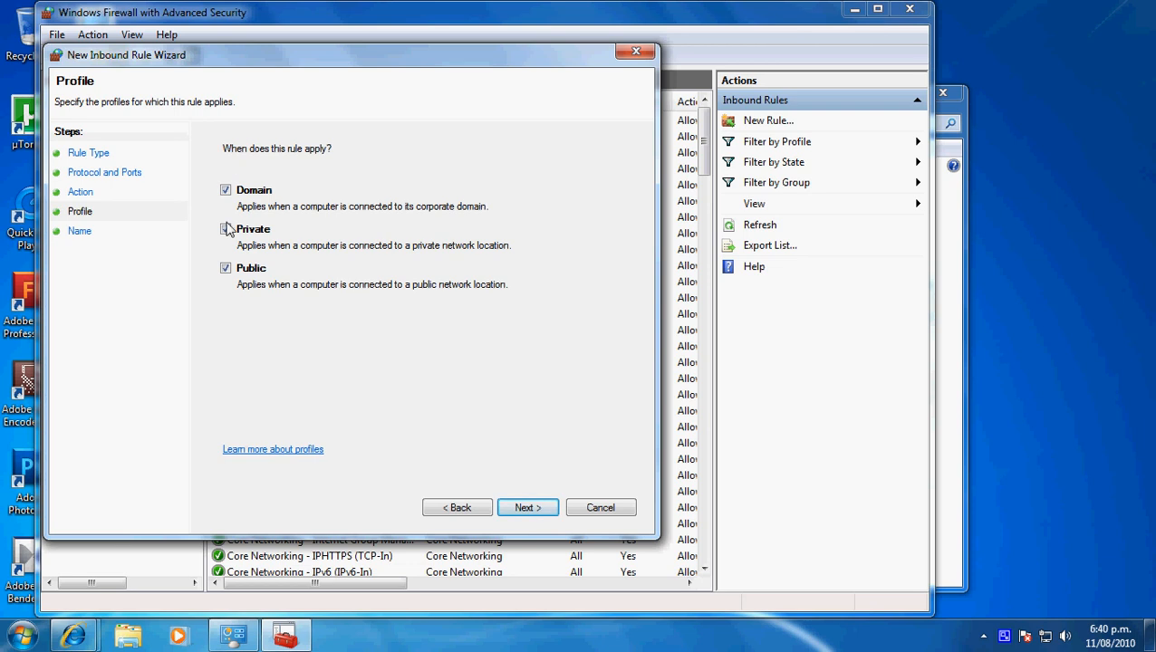
left_click(541, 508)
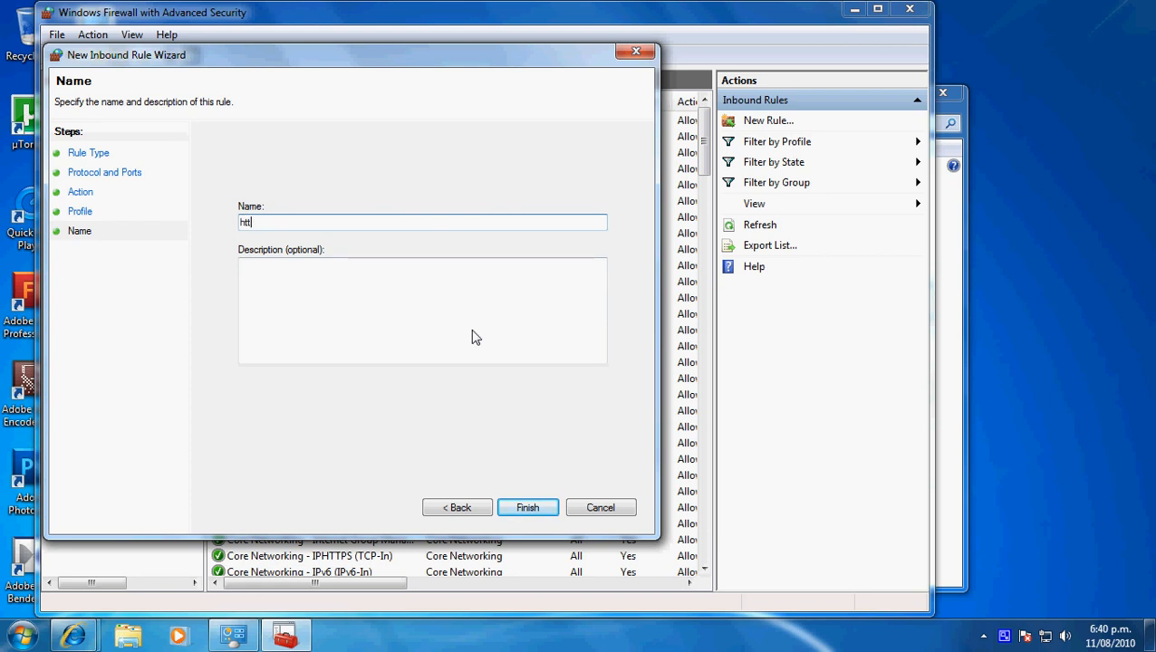
left_click(602, 510)
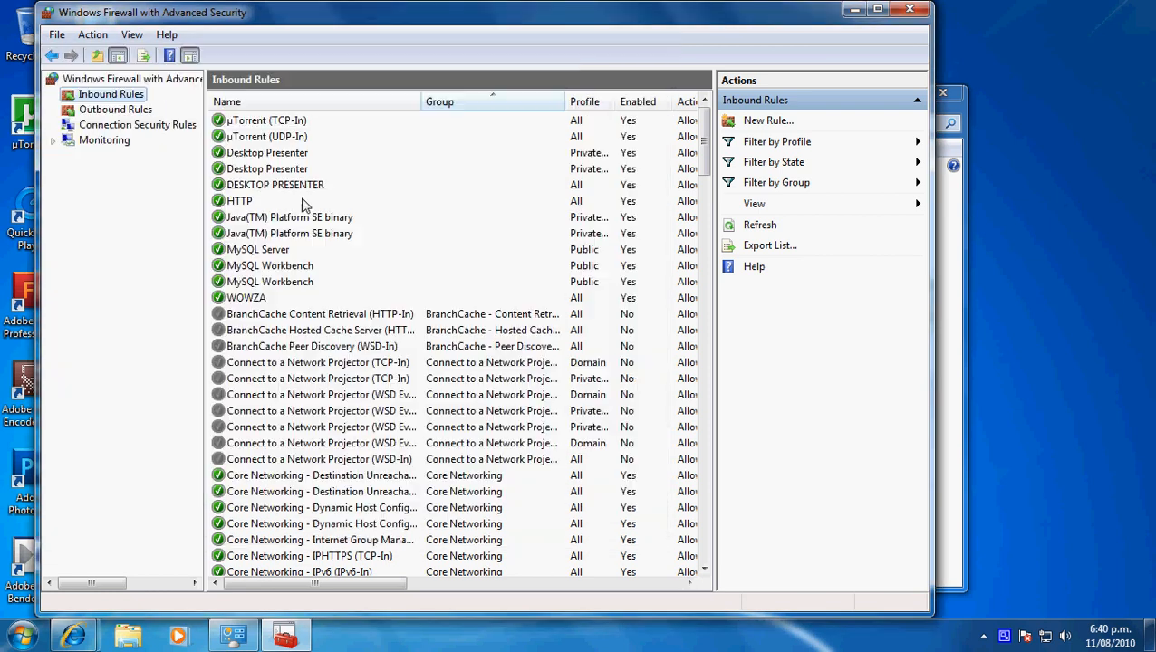
- Inspect the existing HTTP inbound rule, and close the advanced firewall and Control Panel windows
left_click(241, 201)
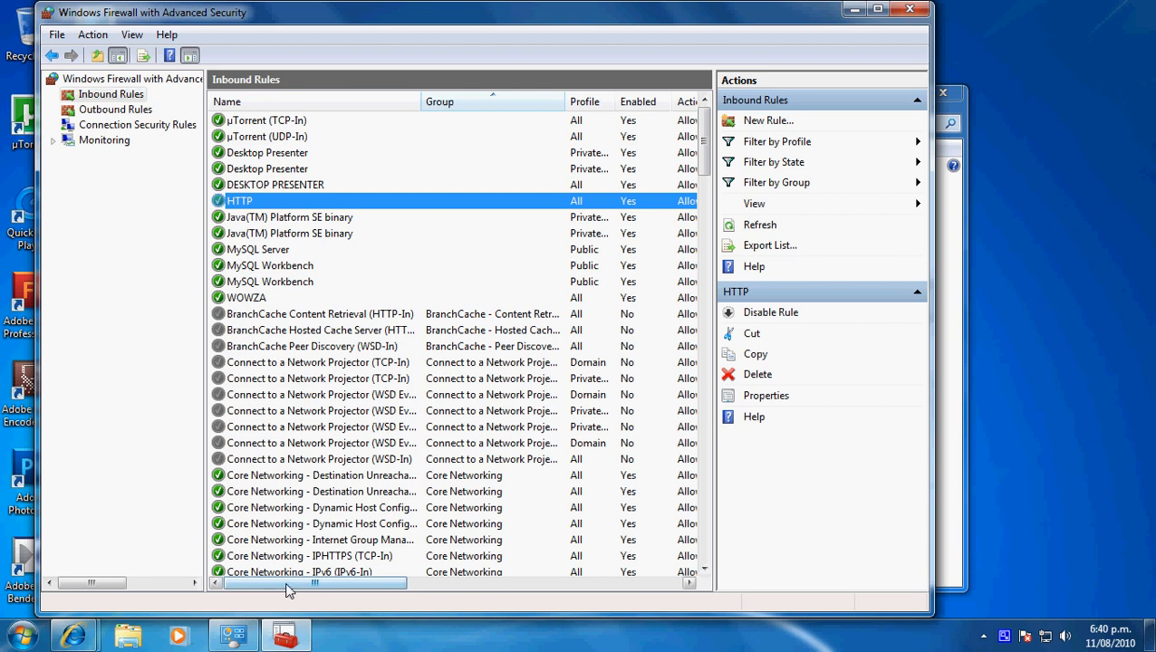
left_click_drag(284, 589, 322, 589)
left_click(910, 9)
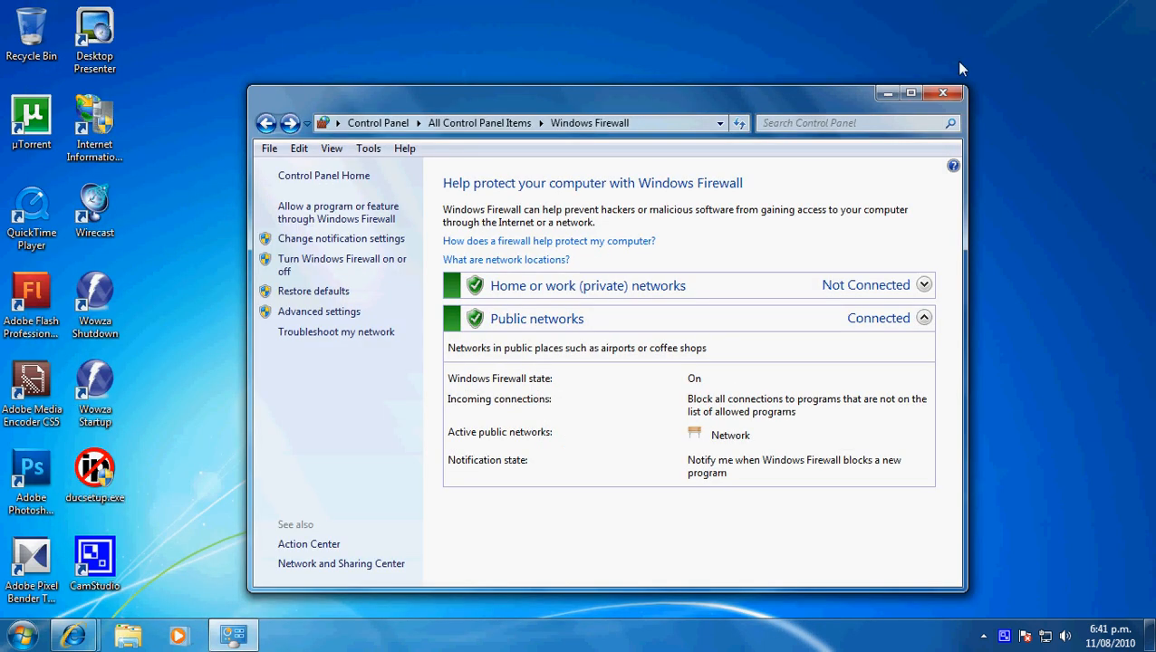
left_click(942, 92)
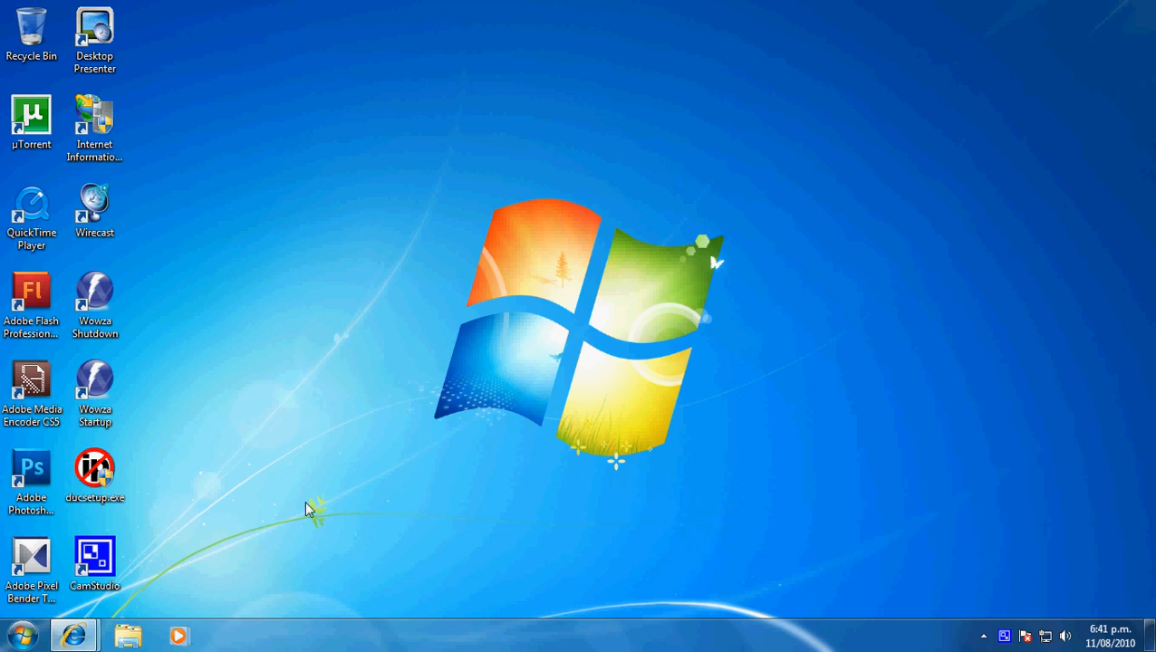
- Switch to Internet Explorer and load the router's page at 192.168.2.1 in a new tab
mouse_move(91, 640)
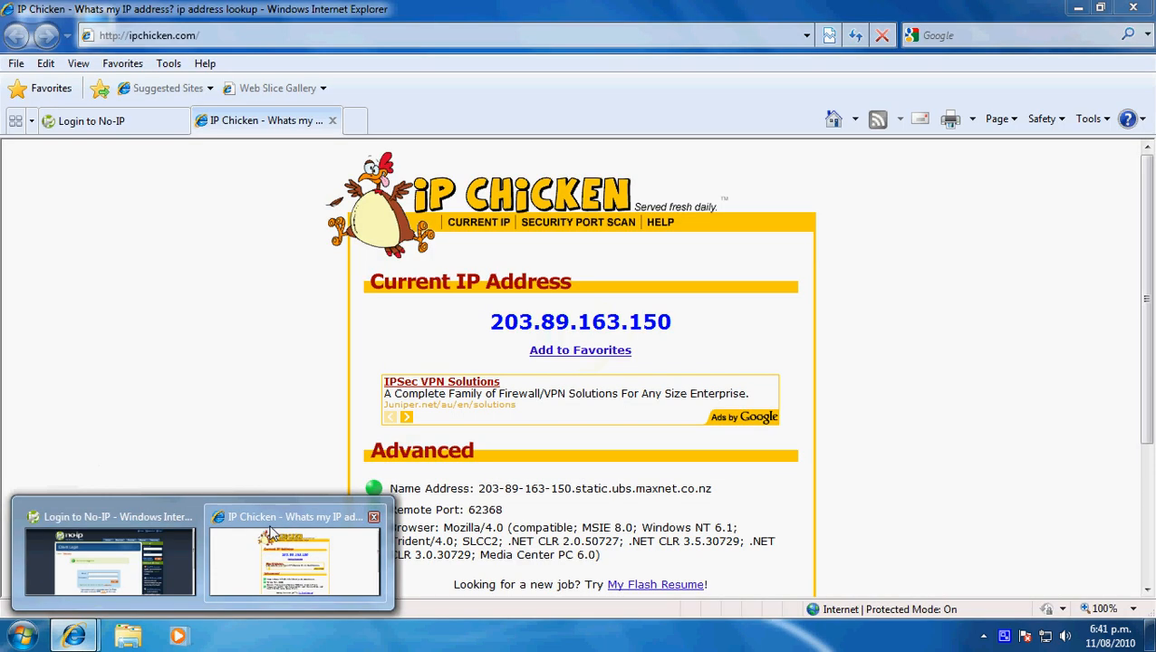
left_click(272, 539)
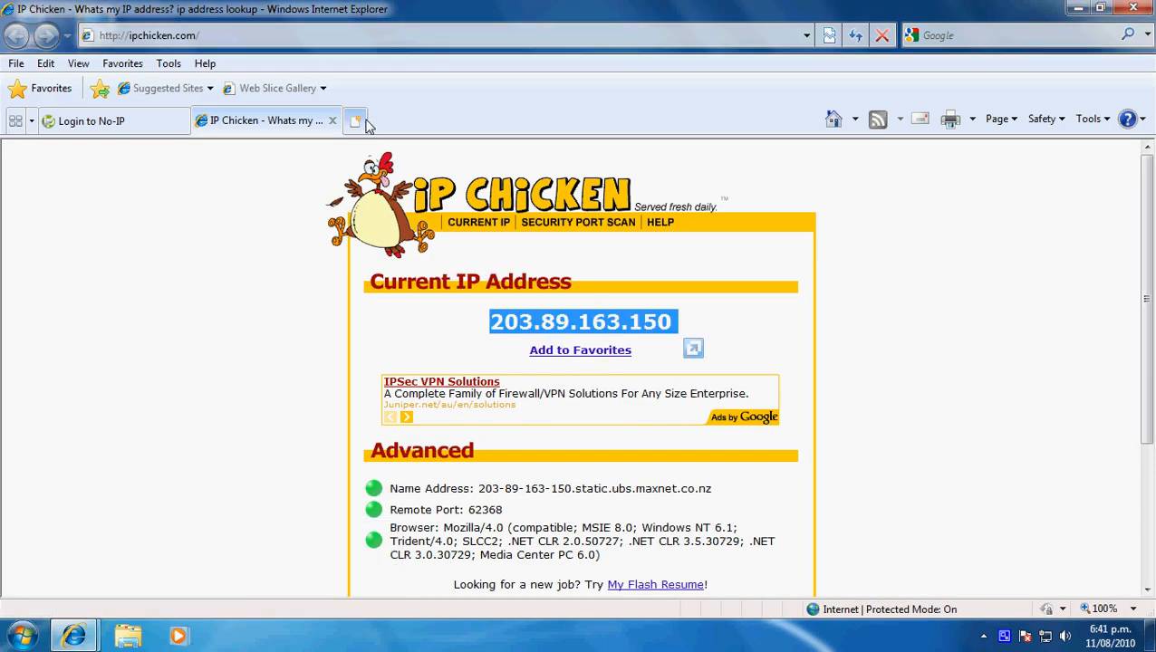
left_click(360, 120)
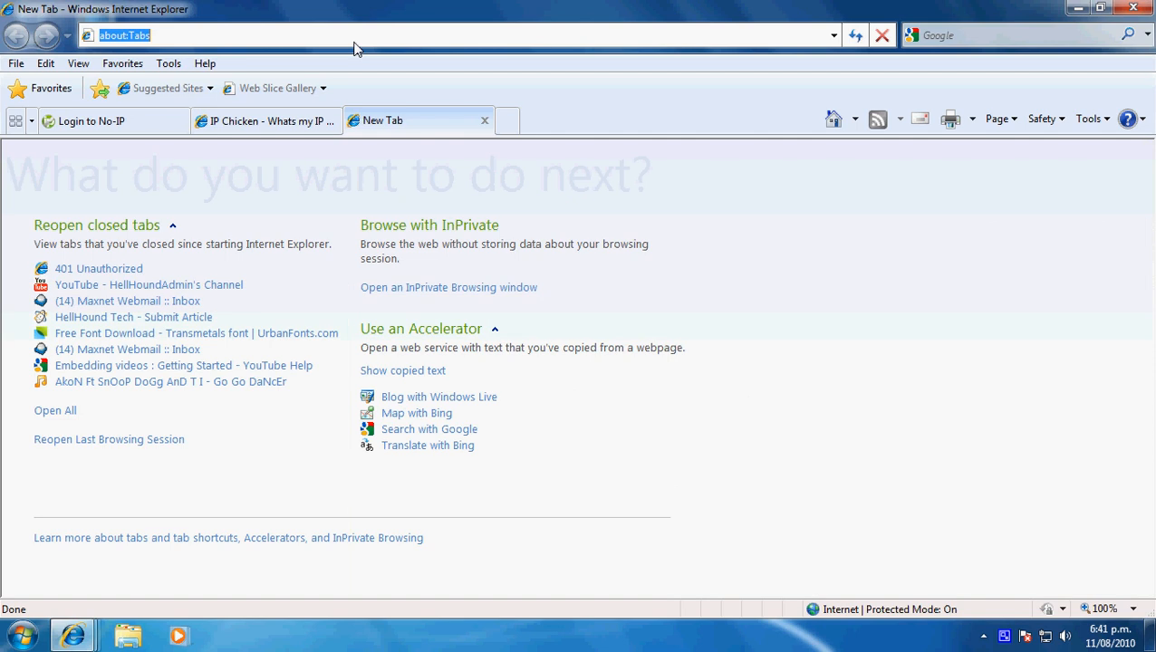
type("192")
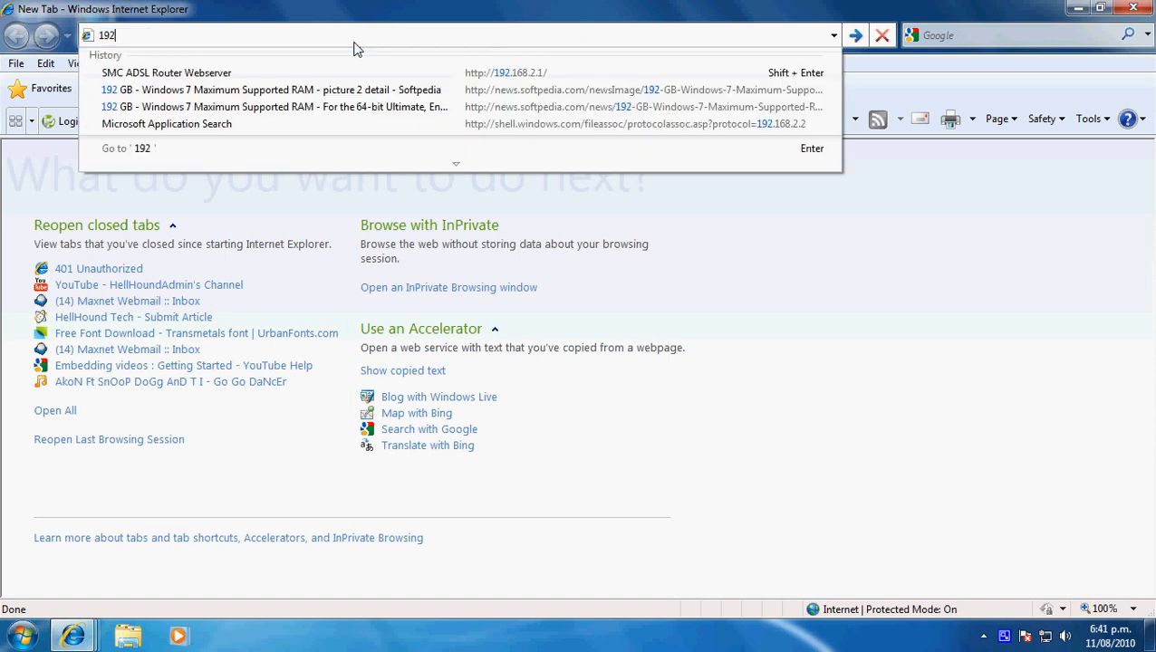
type(".168.2.1")
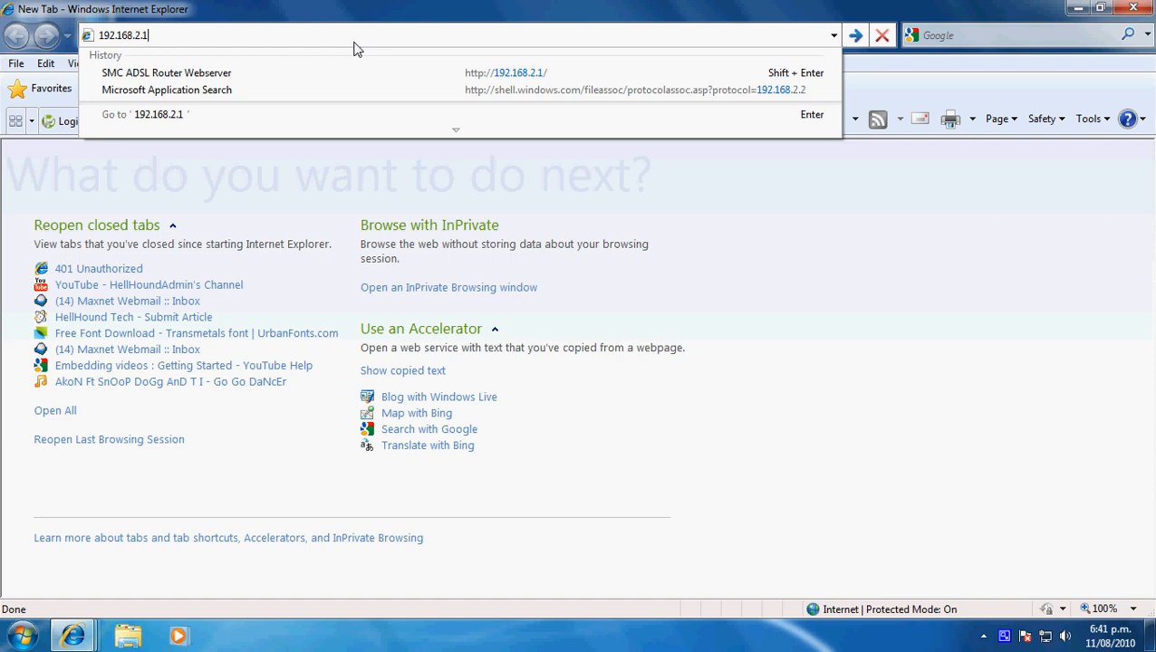
key("Return")
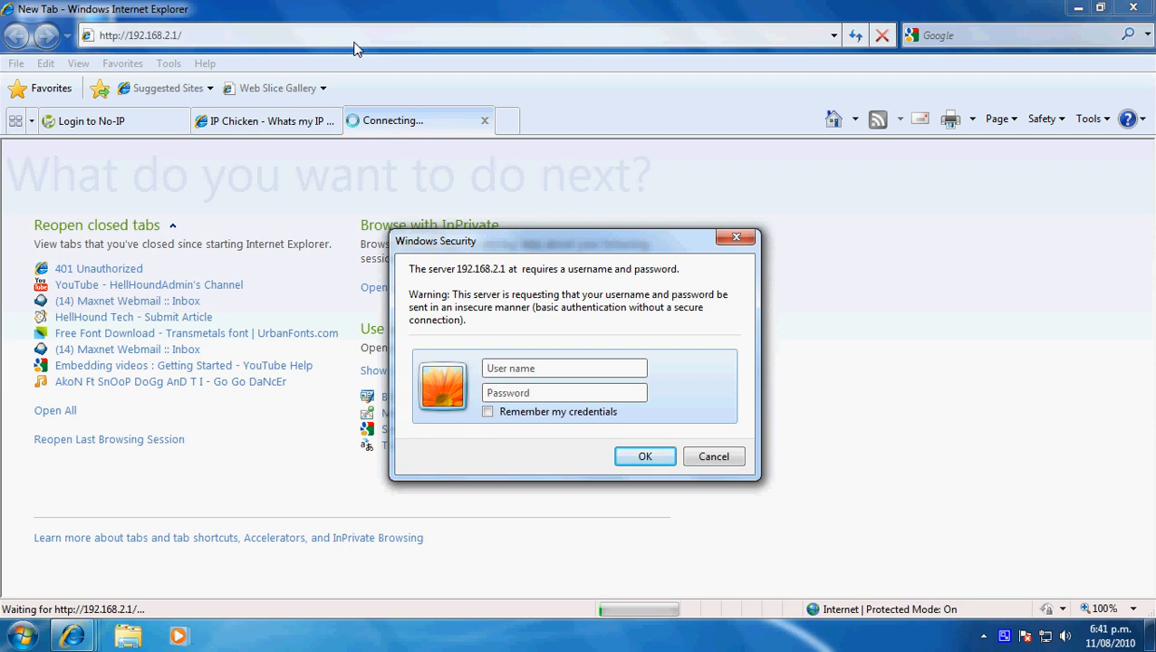
- Sign in to the router with the administrator user name and password
type("adminadmi")
key("BackSpace")
key("BackSpace")
key("BackSpace")
type("********")
left_click(646, 457)
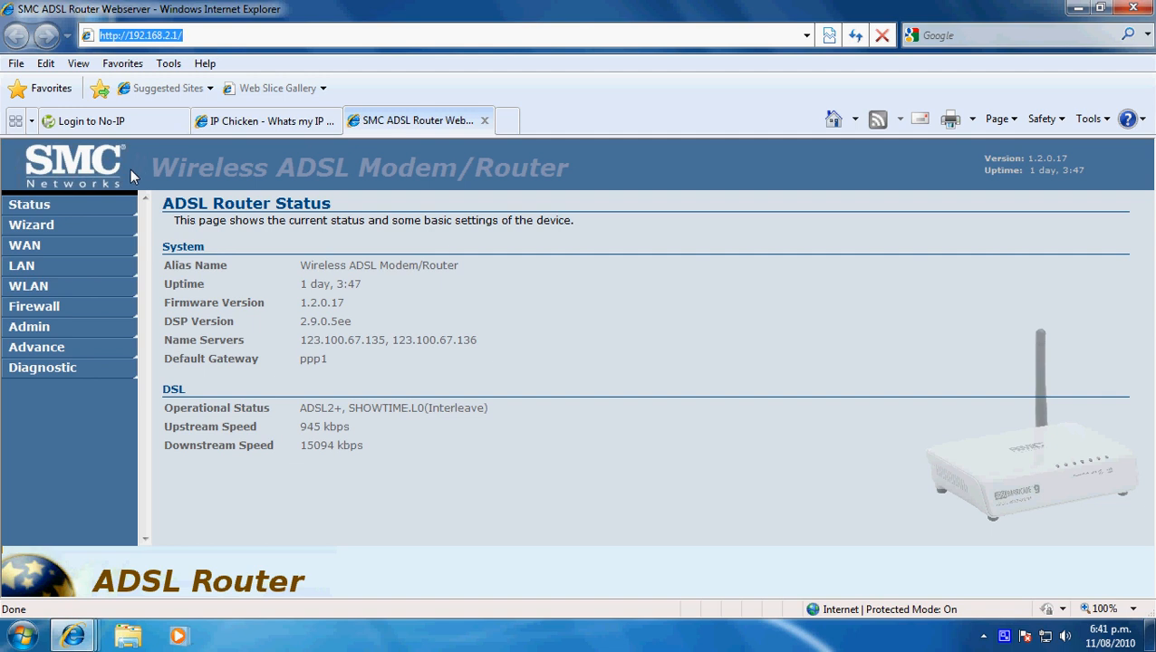
- Open the port forwarding page in the router's firewall section and examine the first entry's local and public ports
left_click(52, 304)
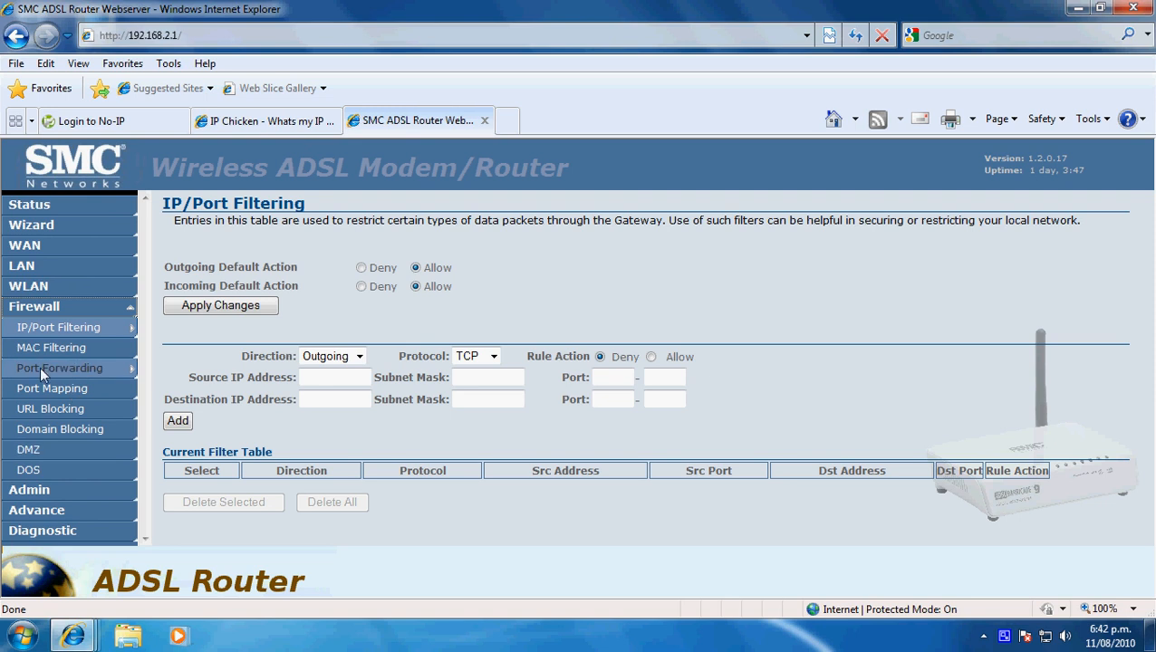
left_click(39, 367)
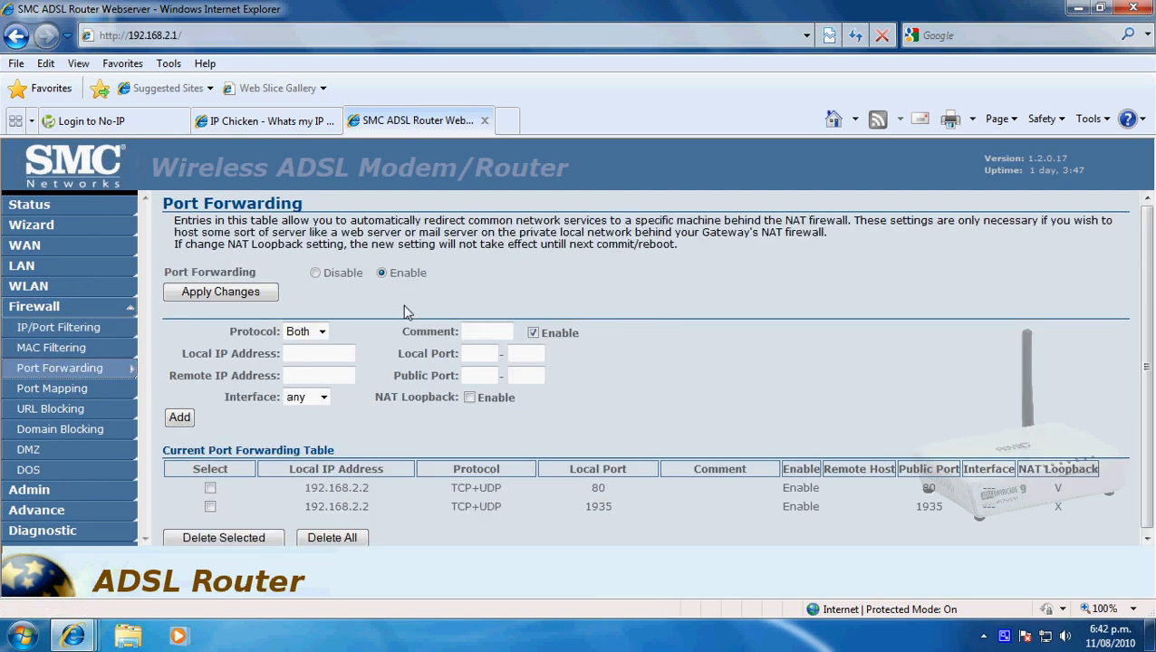
left_click(321, 353)
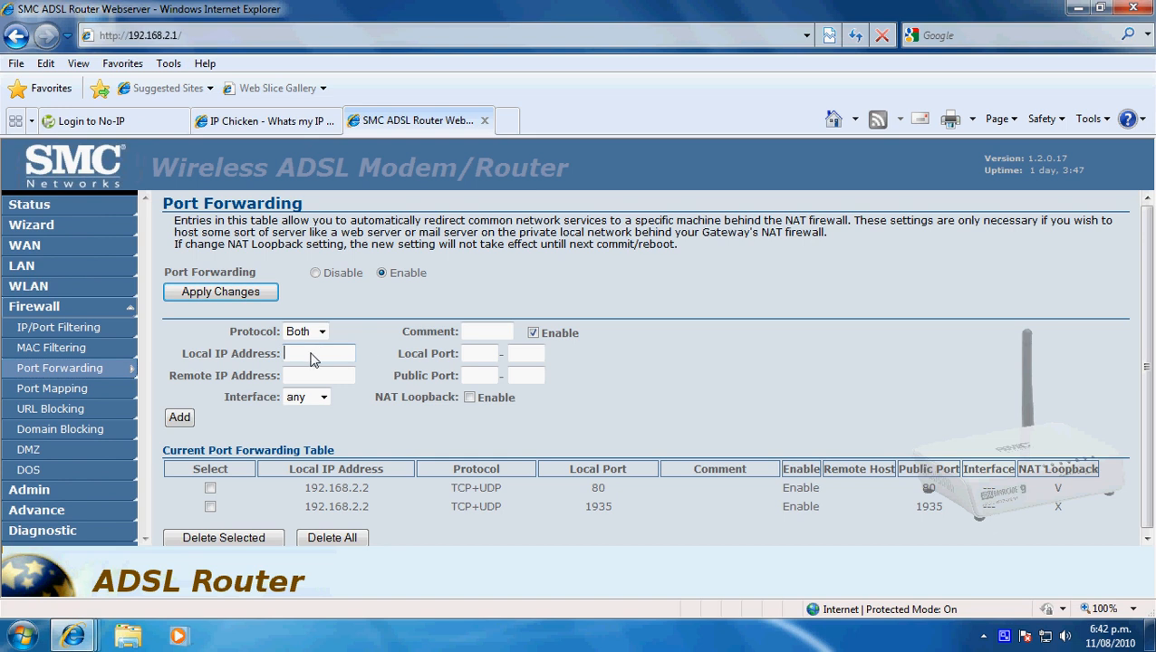
double_click(597, 488)
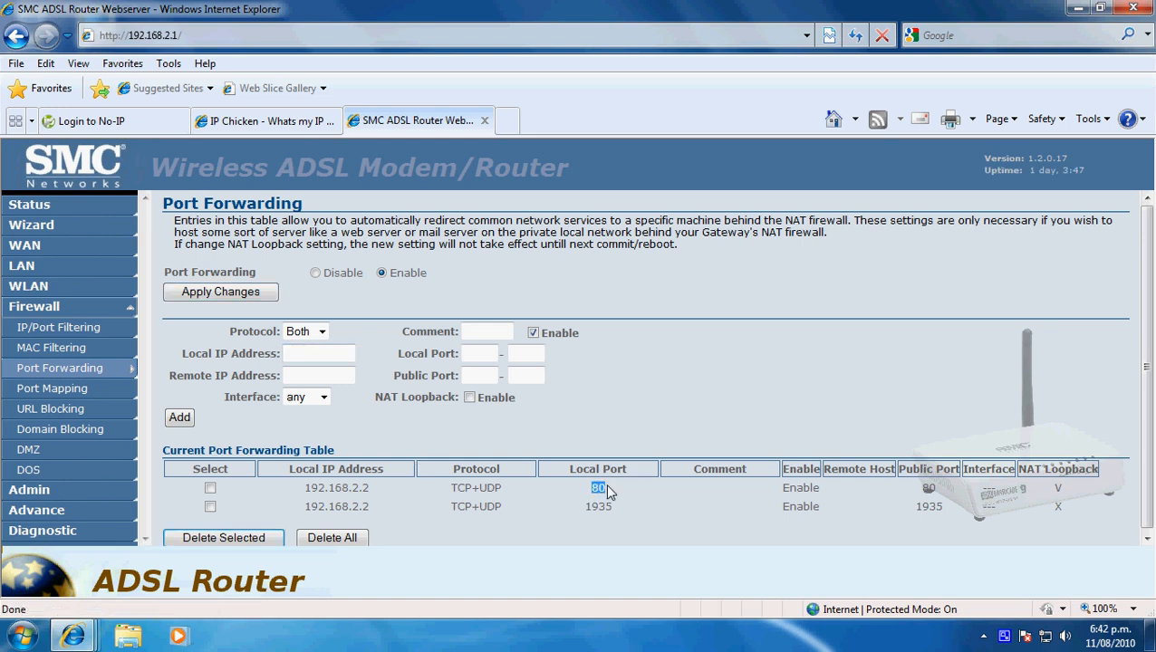
left_click_drag(899, 469, 958, 469)
double_click(928, 489)
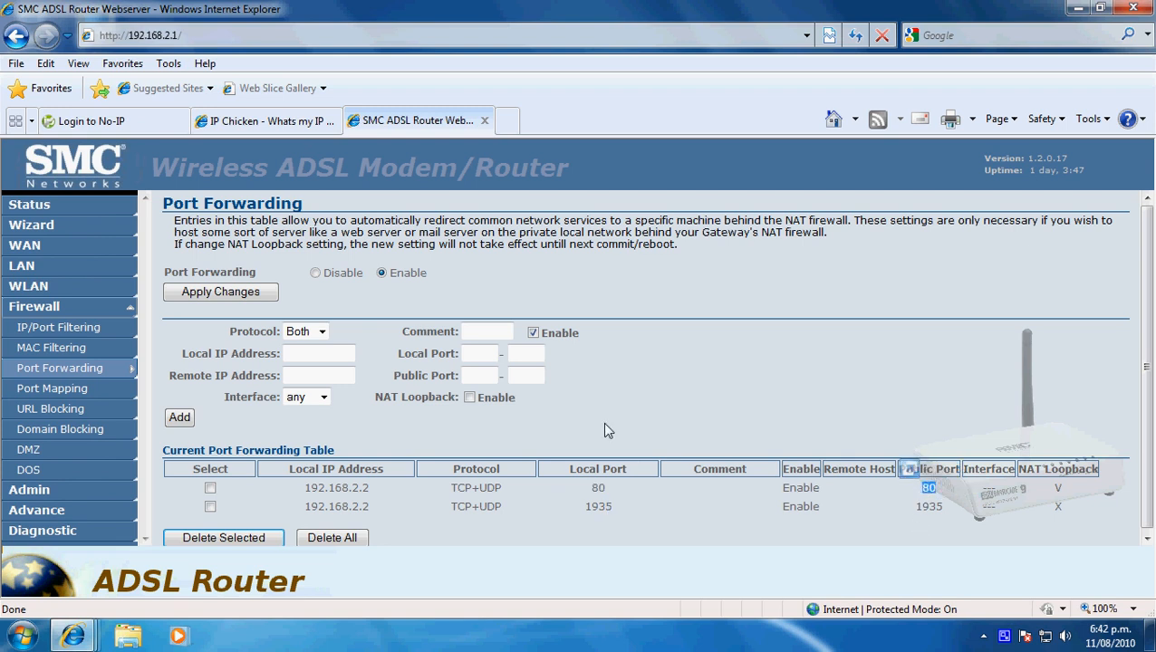
double_click(596, 490)
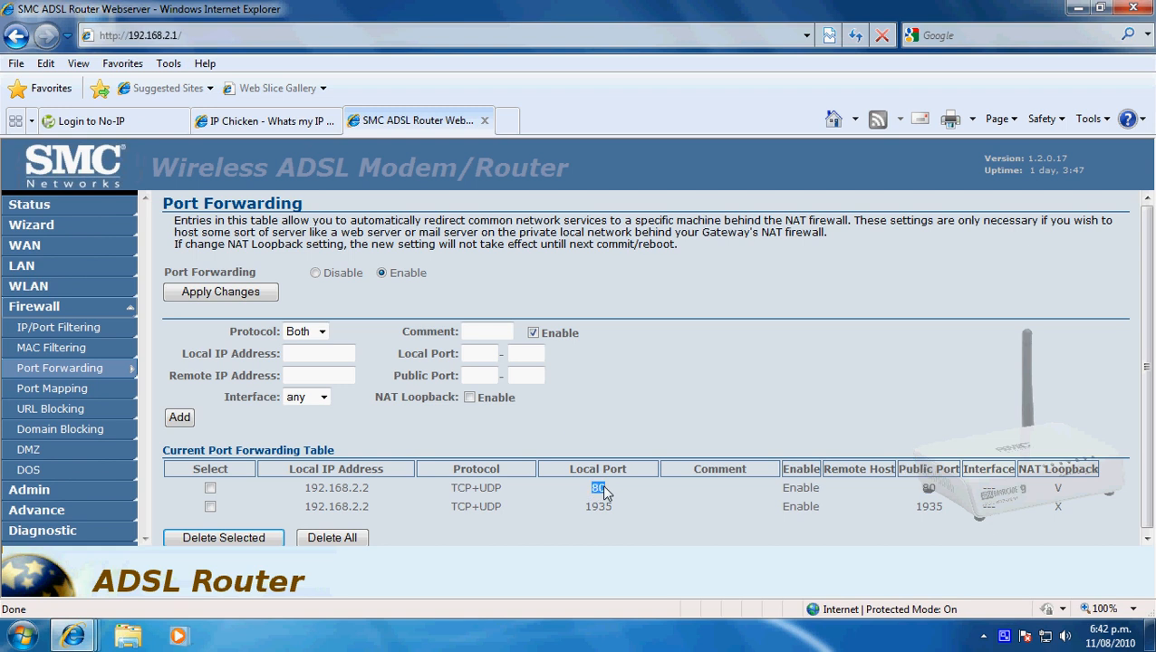
left_click(681, 423)
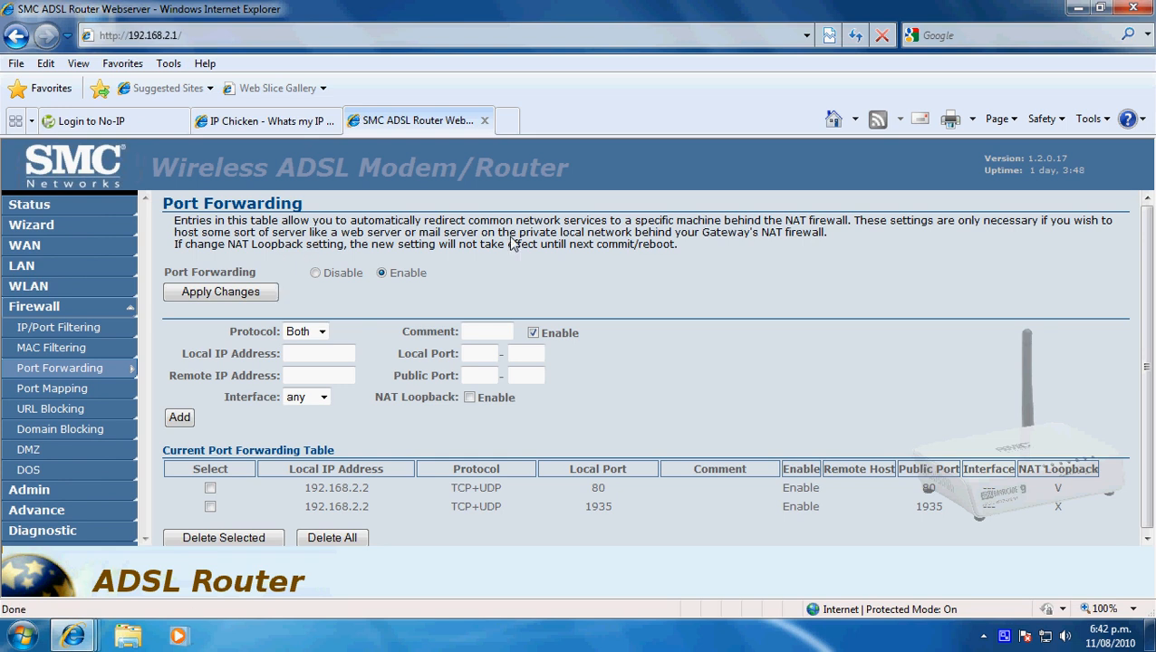
- Enter 192.168.2.2 as the local IP address for a new port forwarding entry
left_click(310, 357)
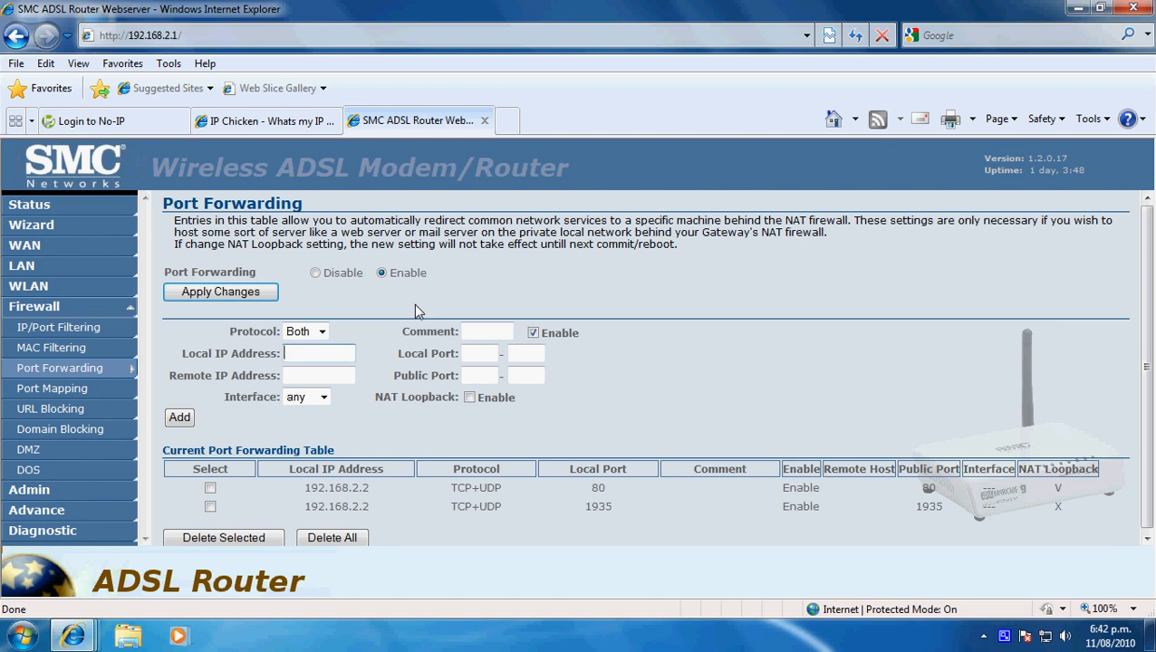
type("192")
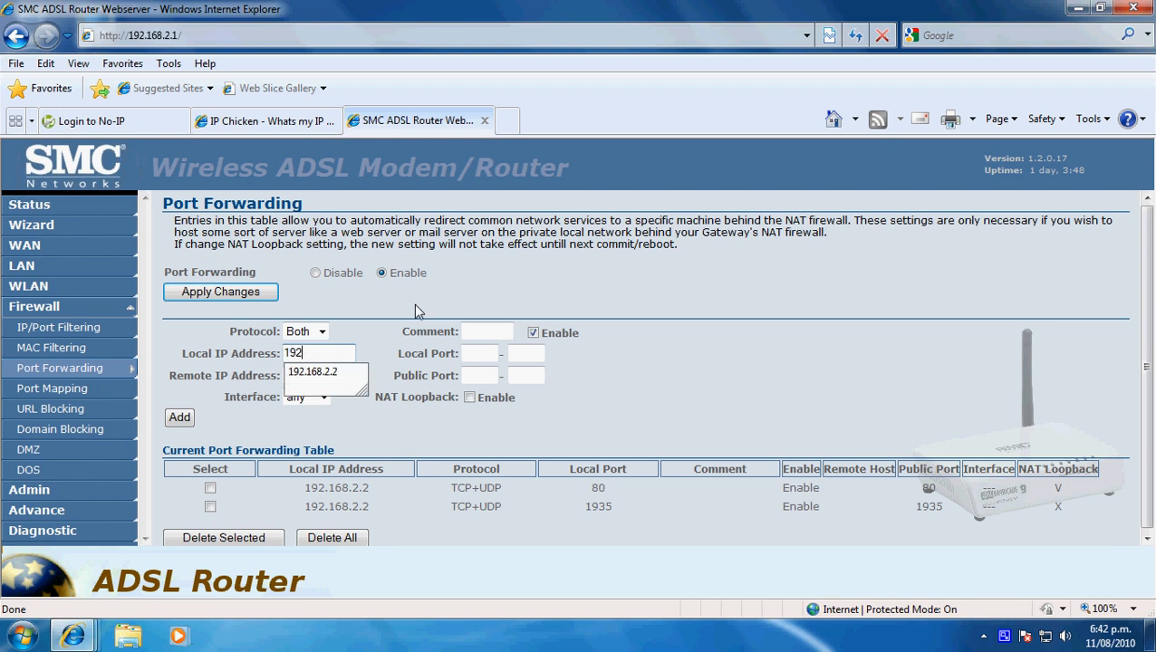
type(".168.2.2")
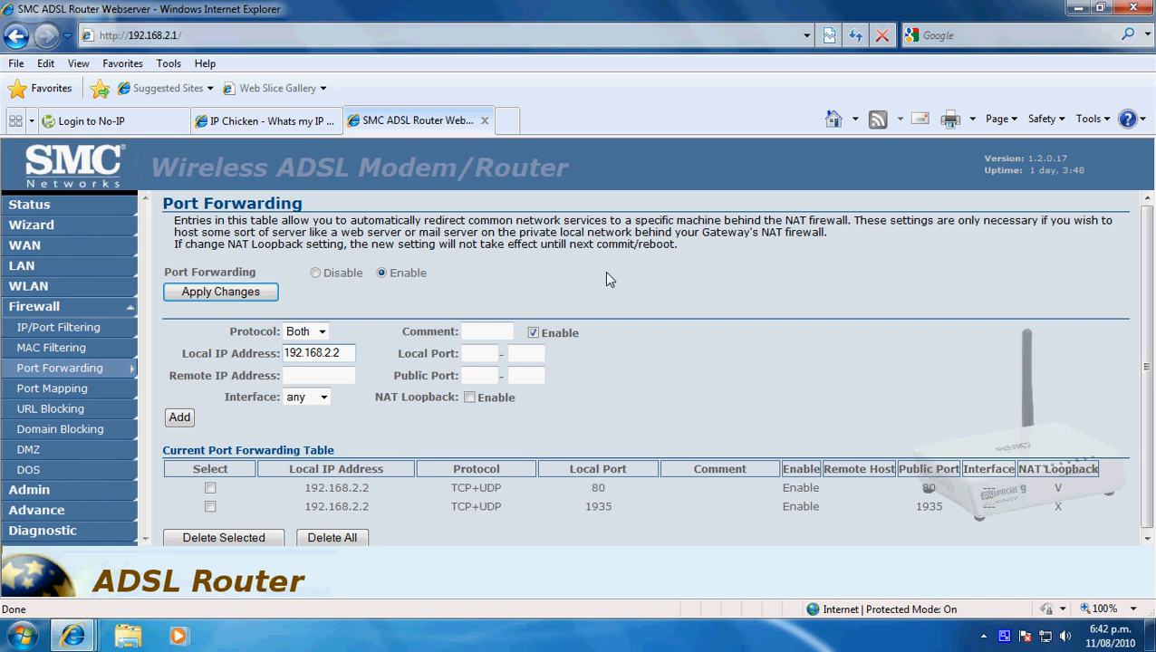
- Minimize the browser and open a Command Prompt window by running cmd
left_click(1073, 9)
left_click(22, 636)
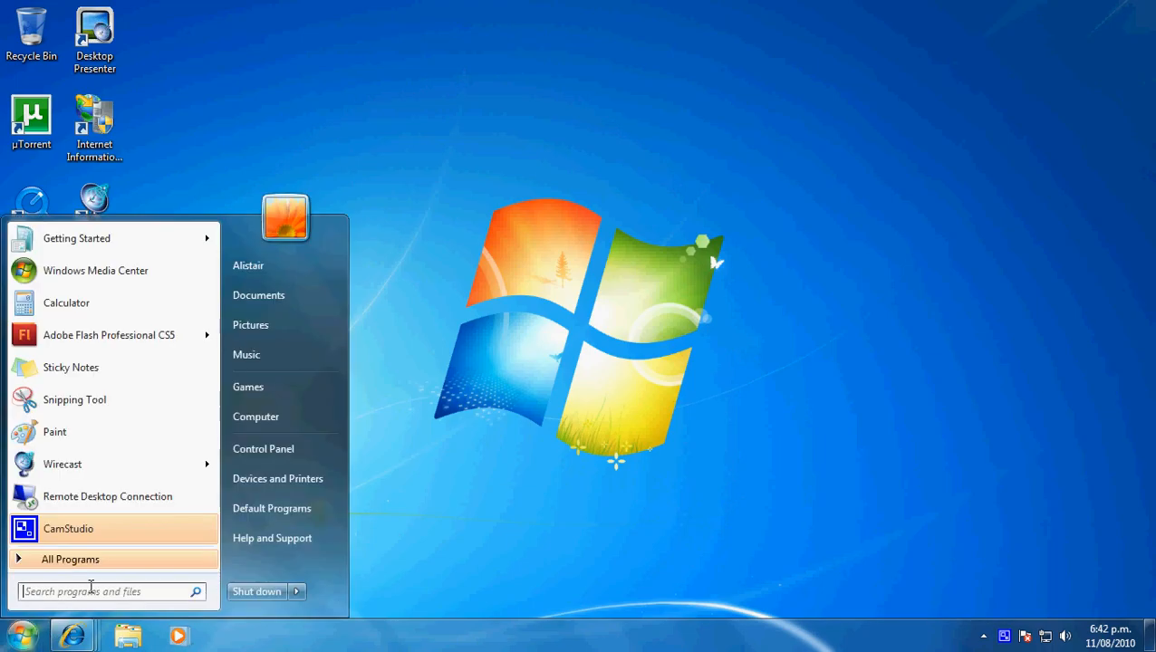
left_click(143, 592)
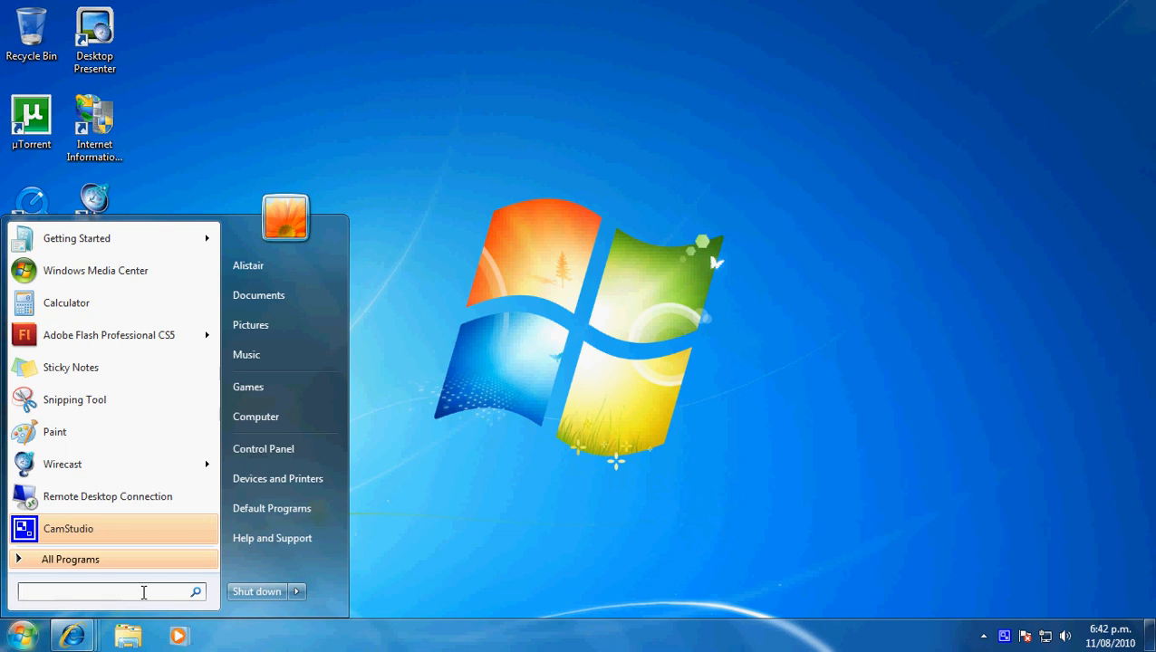
type("cmd")
key("Return")
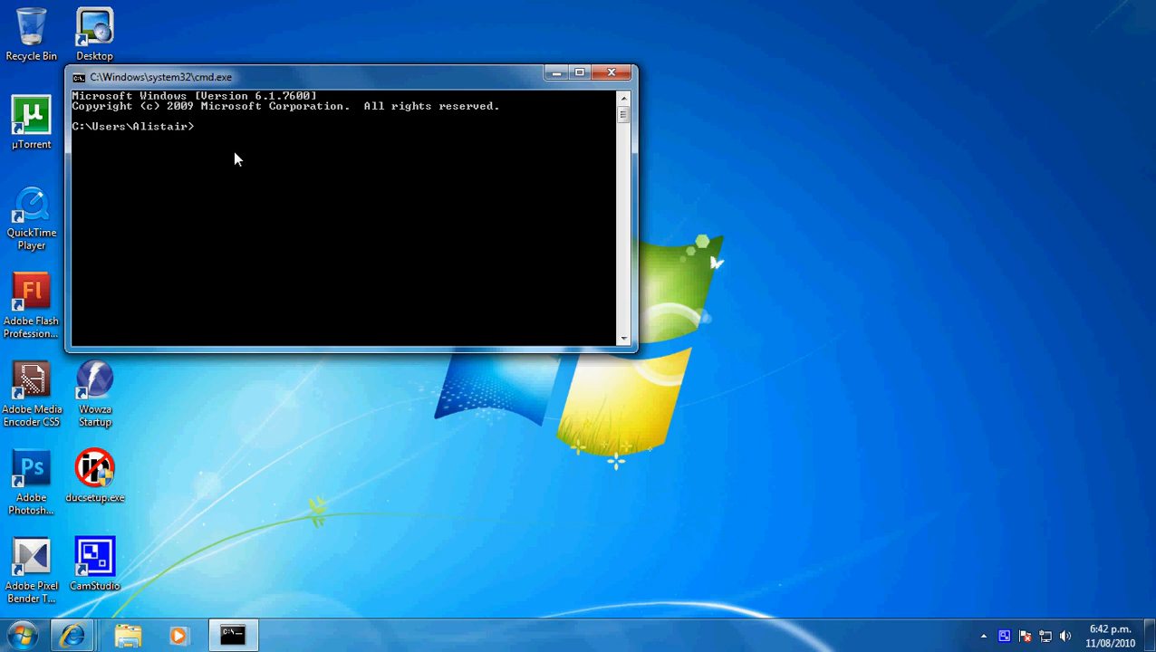
- Run ipconfig /all, examine the Ethernet adapter's IPv4 address and default gateway, and close the Command Prompt
type("ipconfig /al")
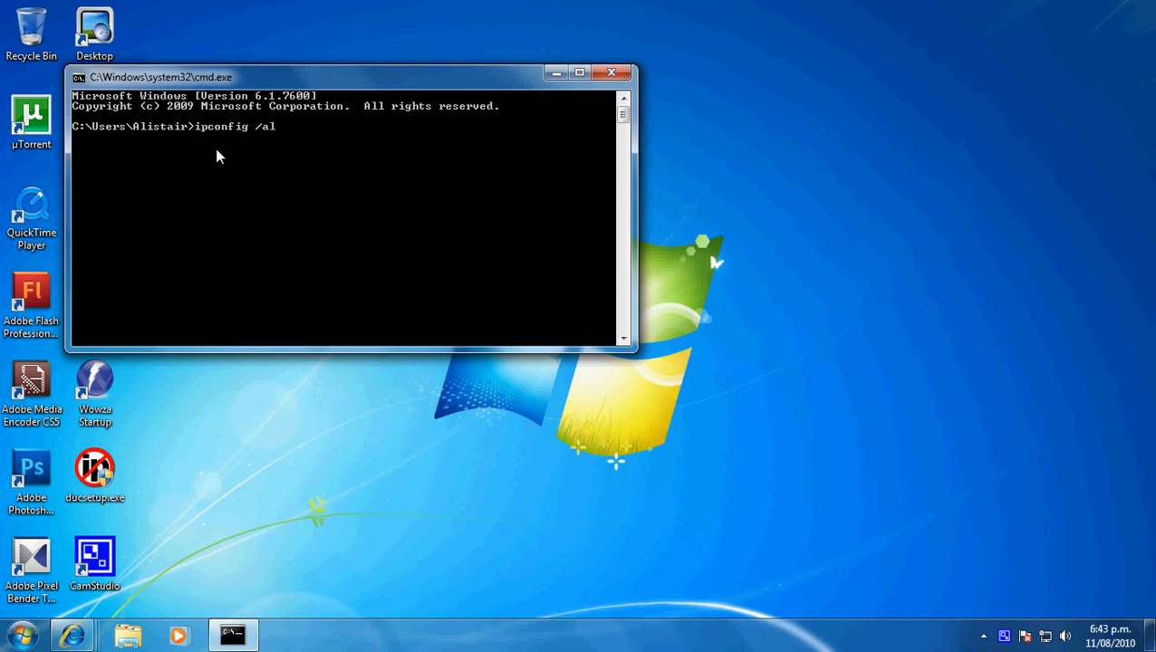
type("l")
key("Return")
scroll(308, 203, "up", 7)
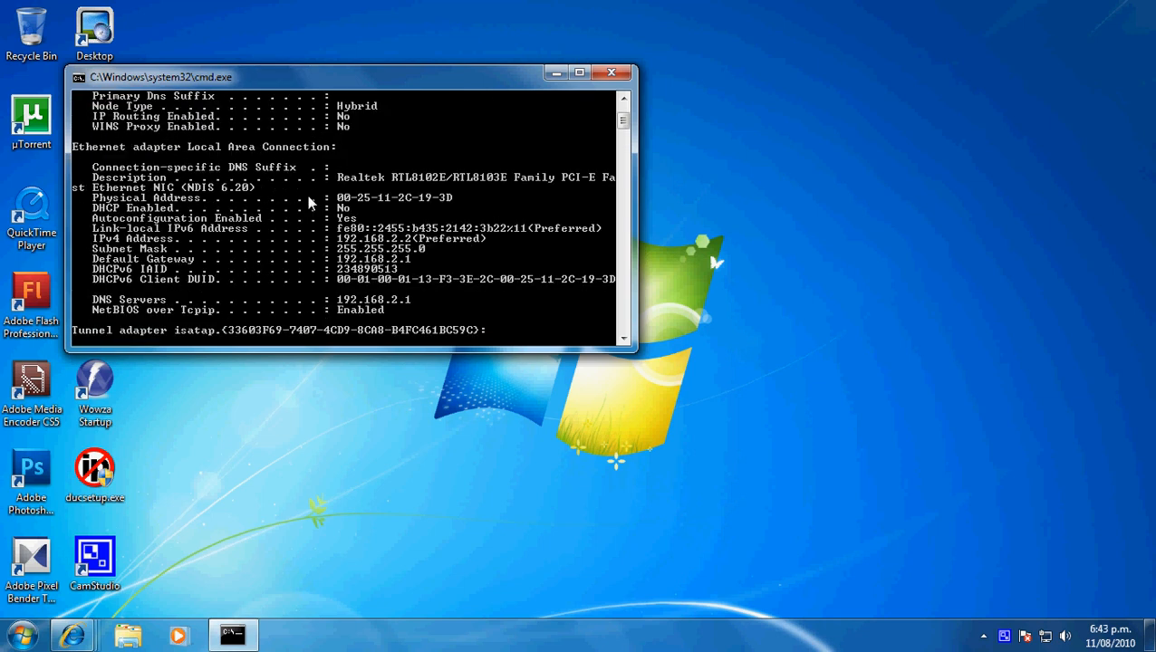
scroll(308, 204, "up", 3)
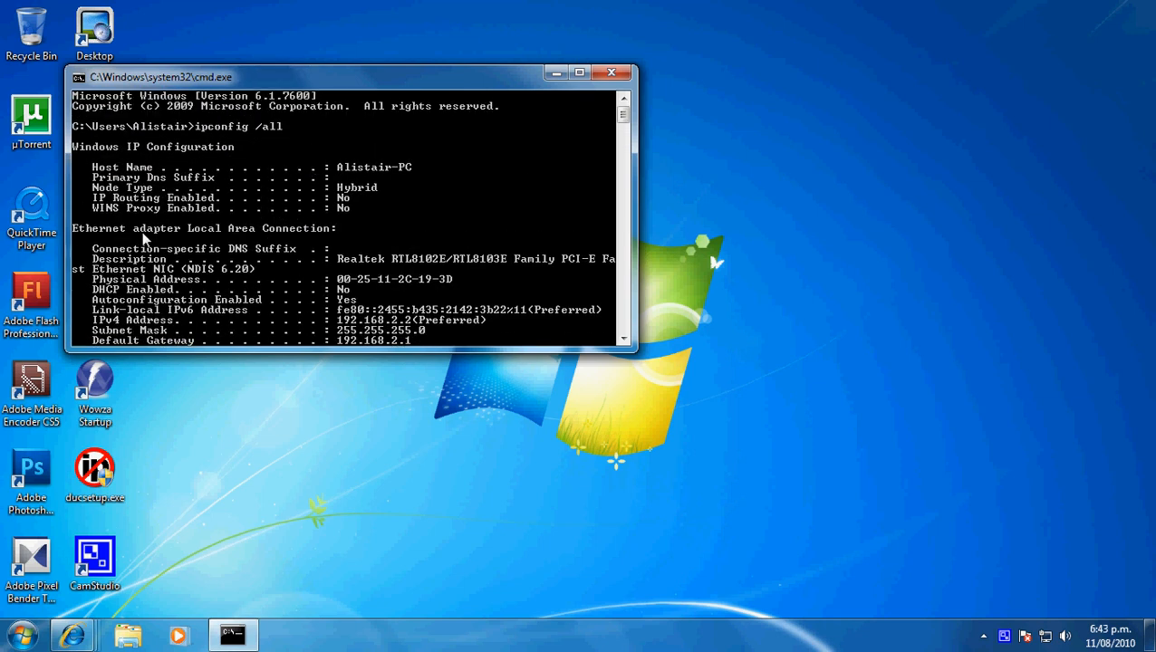
scroll(143, 237, "down", 1)
scroll(367, 219, "down", 1)
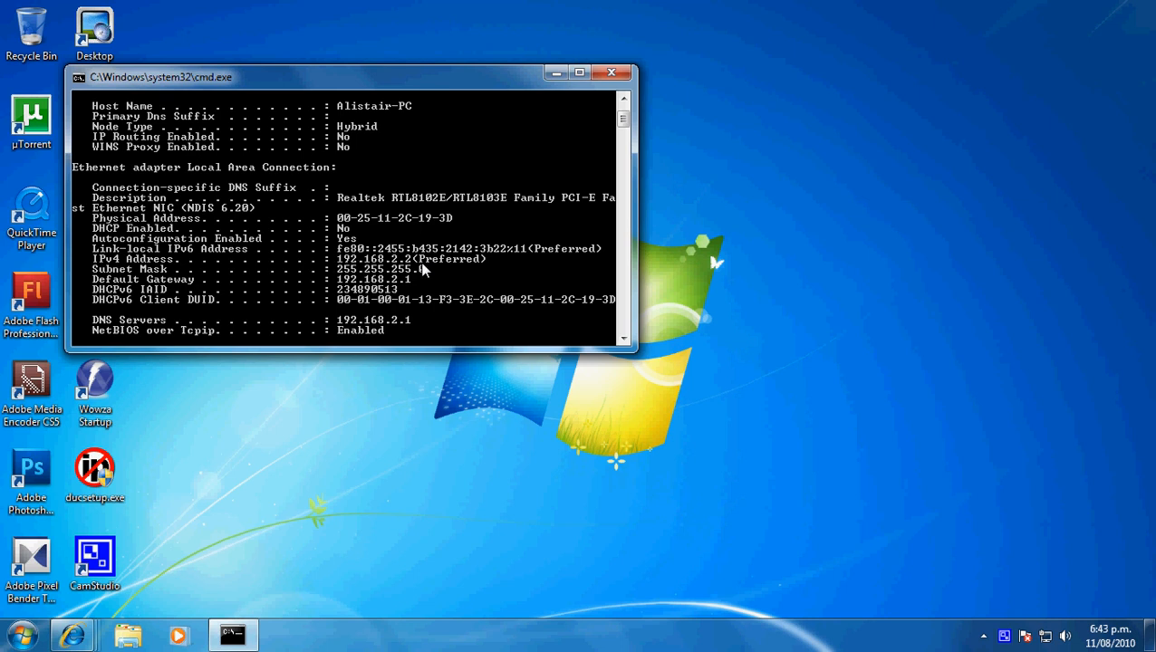
left_click(610, 72)
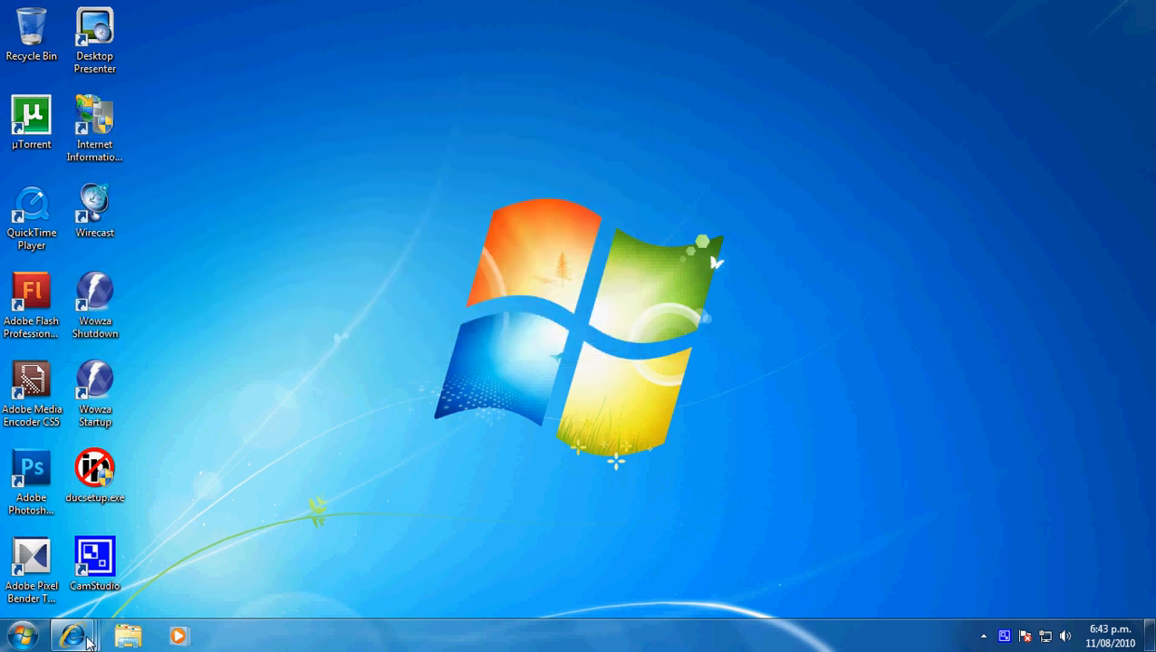
- Return to the router page in Internet Explorer, set the new entry's local and public port ranges to 80-80, and add it to the table
mouse_move(86, 639)
left_click(456, 565)
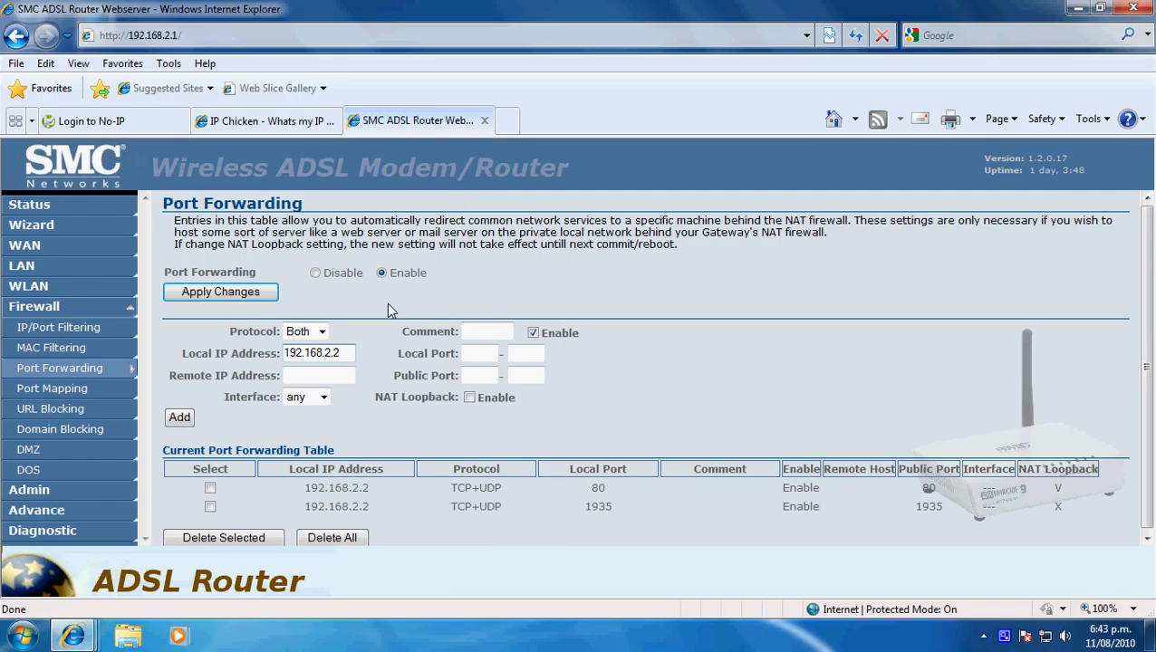
left_click_drag(182, 355, 272, 355)
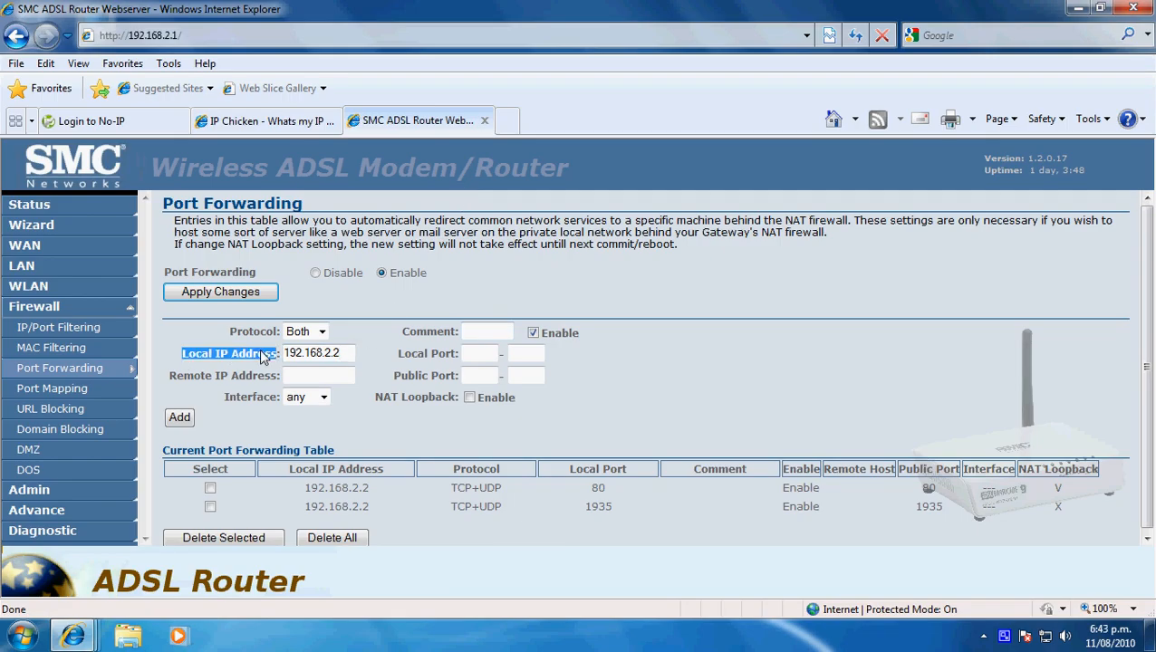
left_click_drag(171, 377, 274, 377)
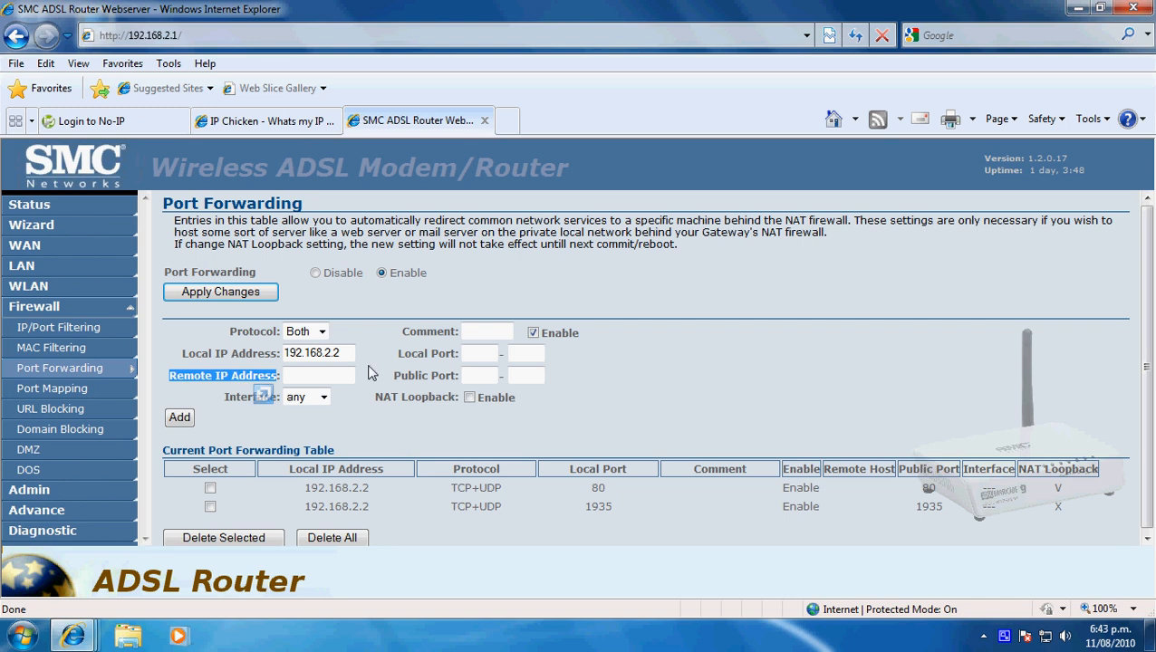
left_click(479, 355)
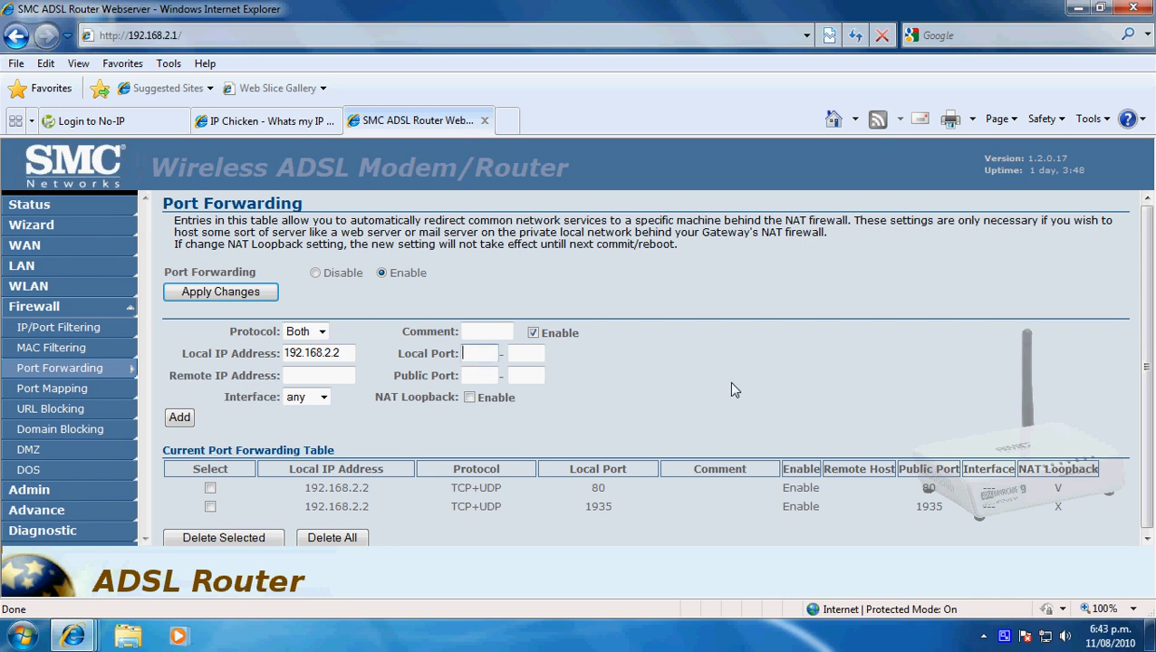
type("80")
left_click(517, 354)
type("80")
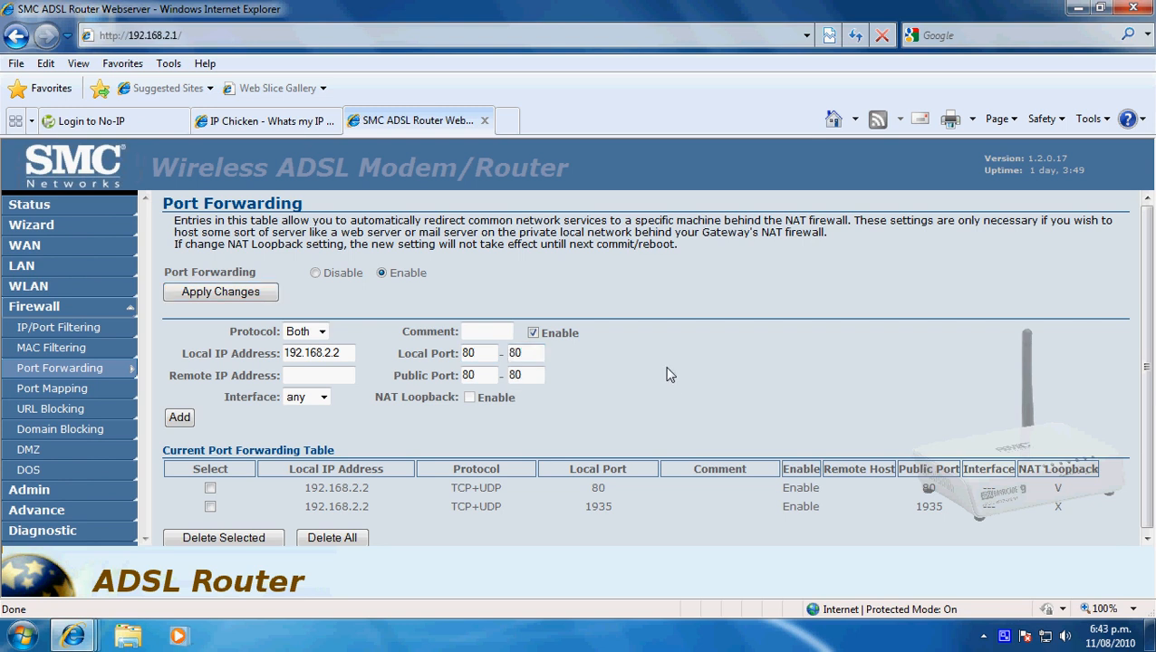
left_click_drag(393, 375, 451, 381)
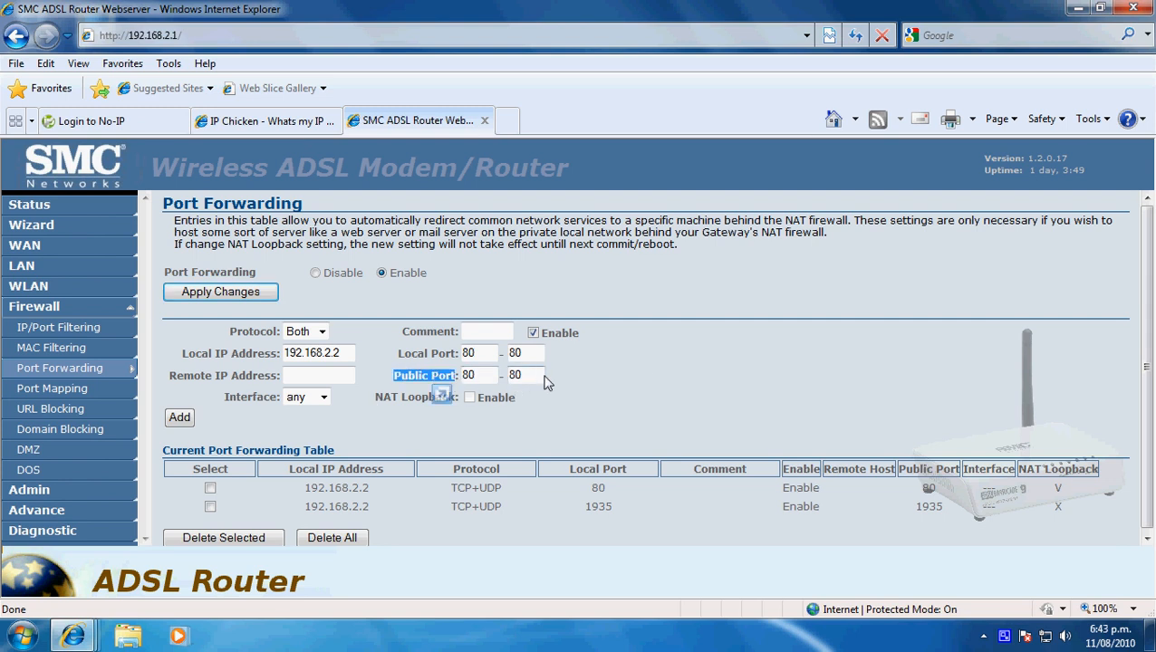
left_click(605, 374)
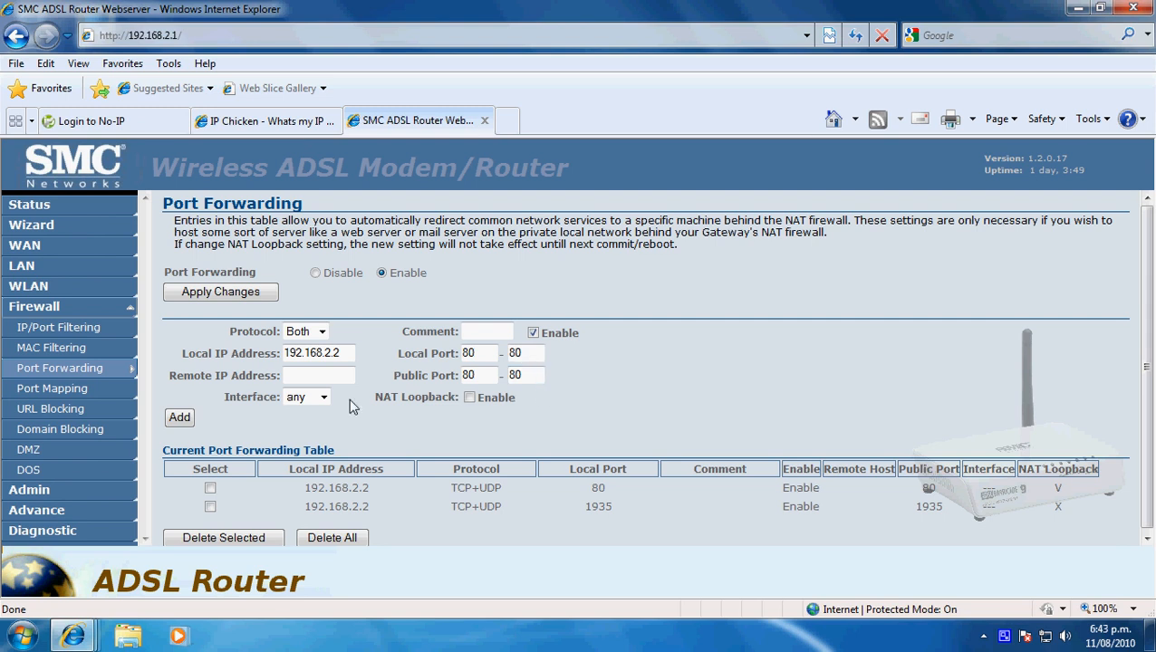
left_click(179, 418)
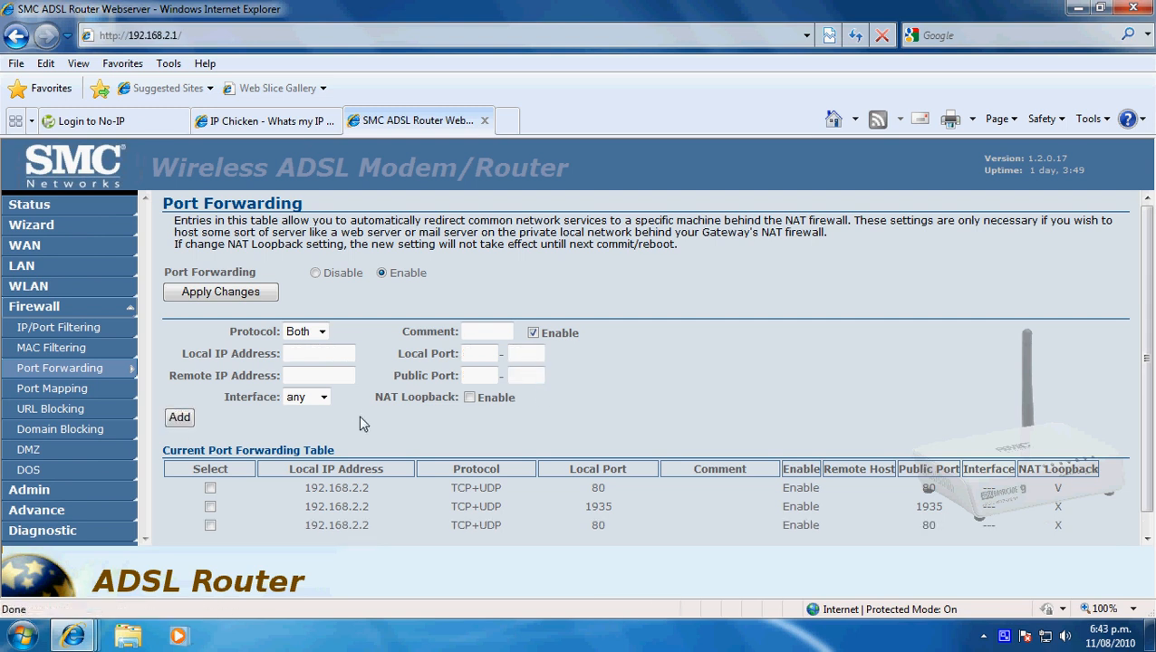
- Delete the third port forwarding entry, the duplicate for port 80 on 192.168.2.2
scroll(376, 439, "down", 1)
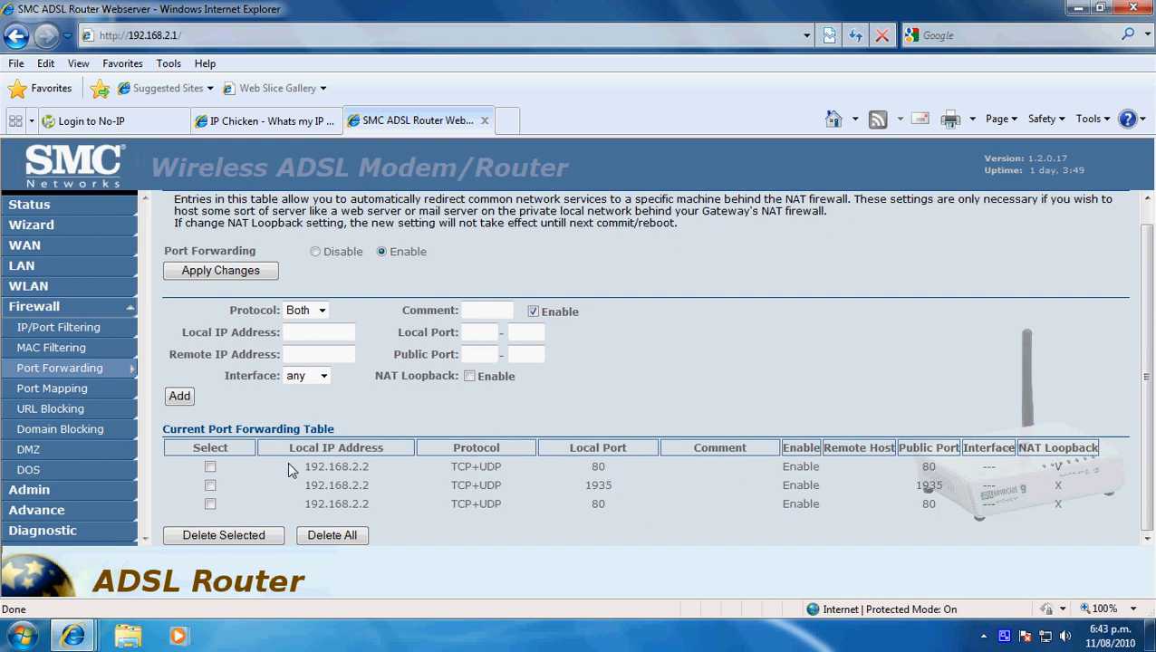
left_click(209, 504)
left_click(226, 536)
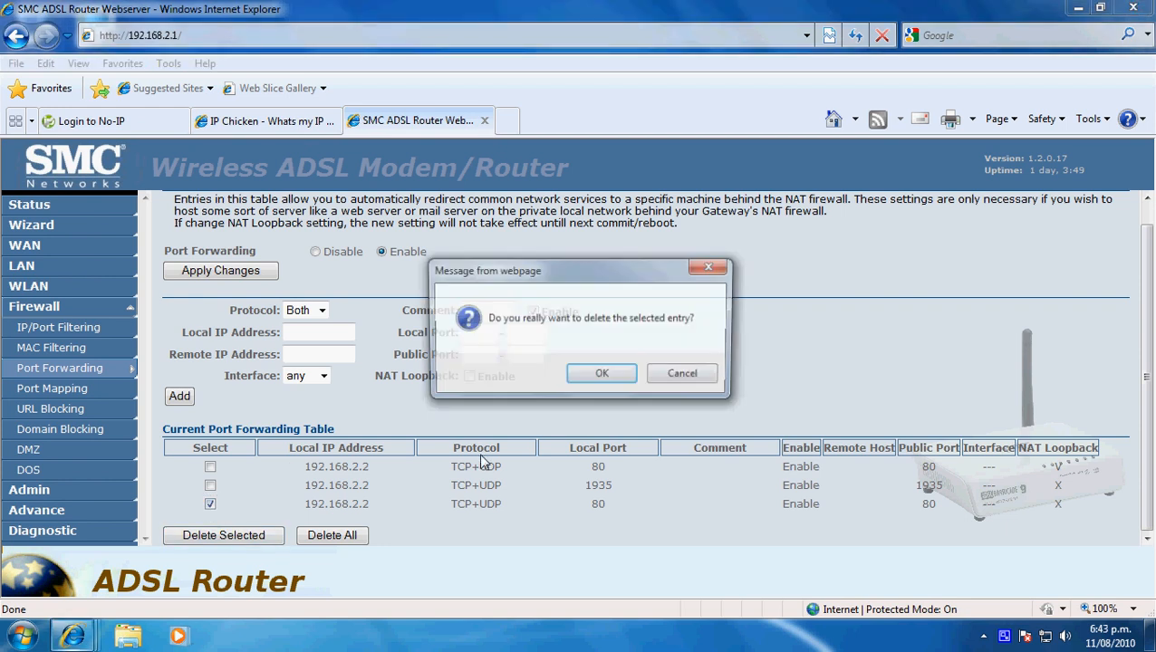
left_click(602, 375)
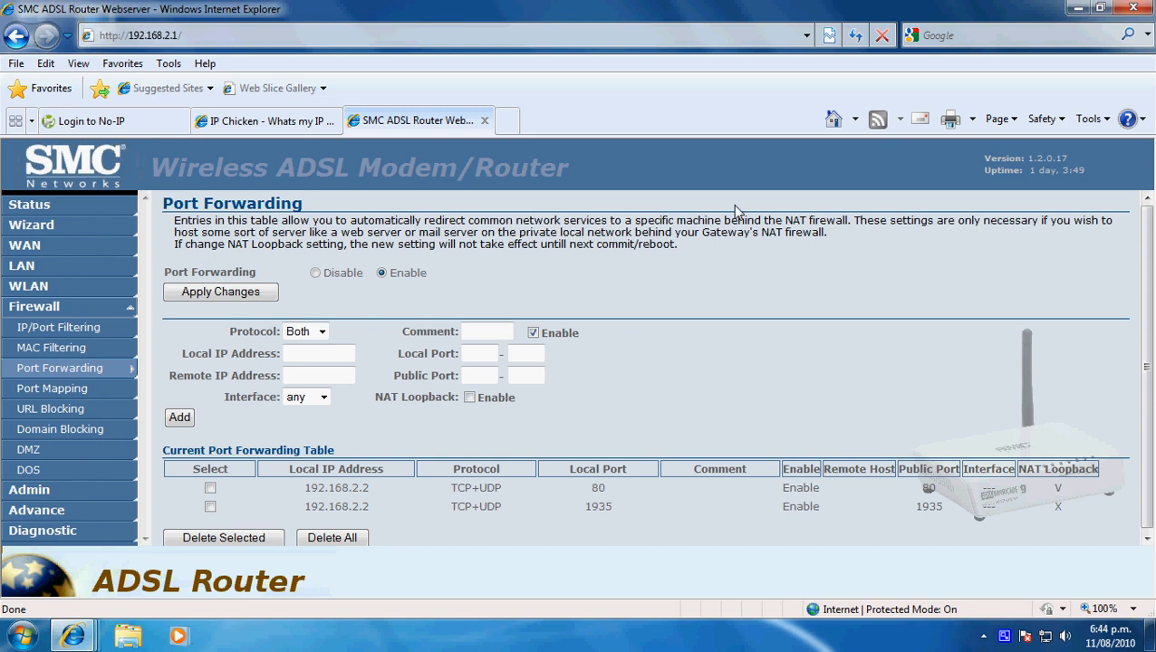
- Switch to the IP Chicken page and examine the current public IP address
left_click(1076, 8)
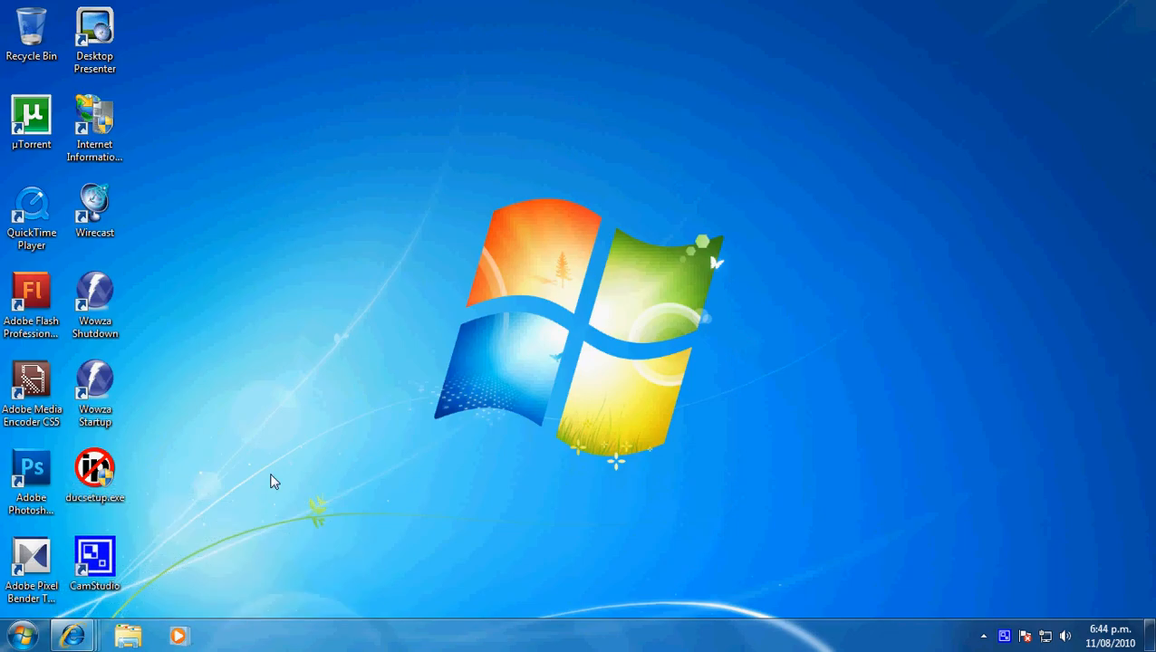
mouse_move(78, 639)
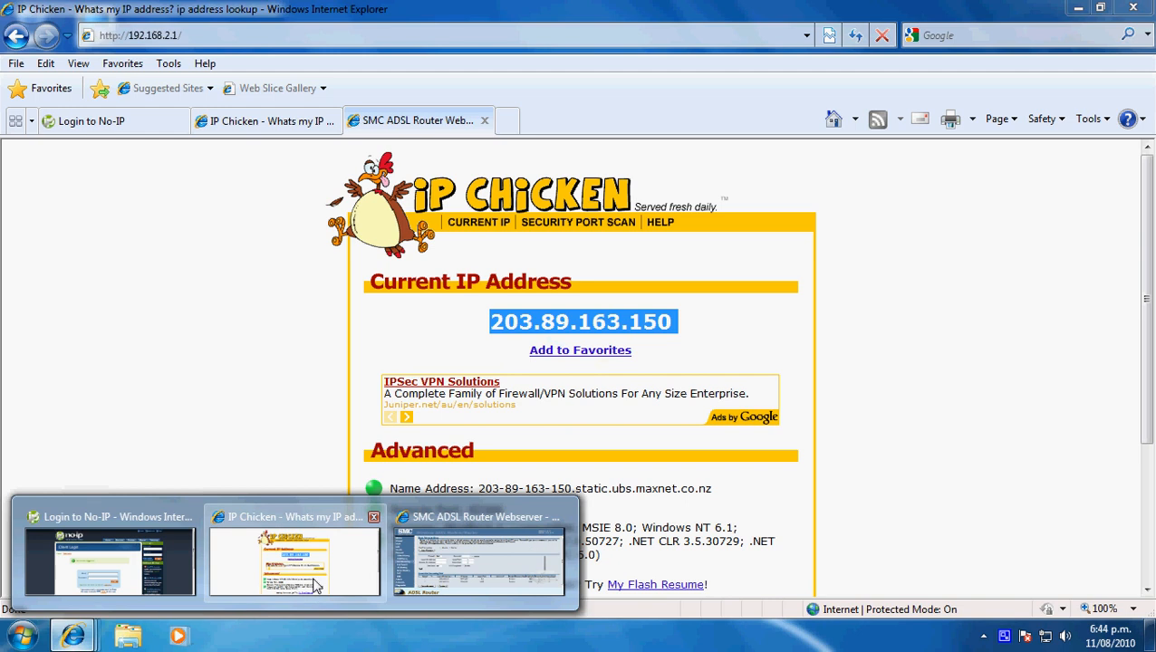
left_click(314, 586)
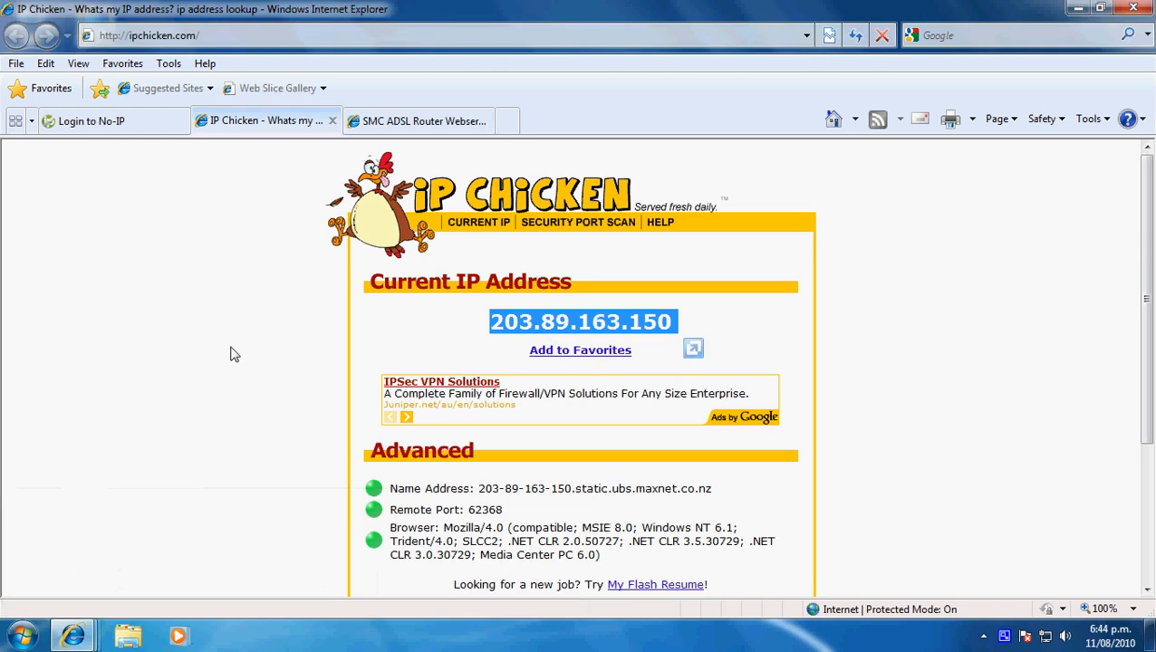
left_click(692, 318)
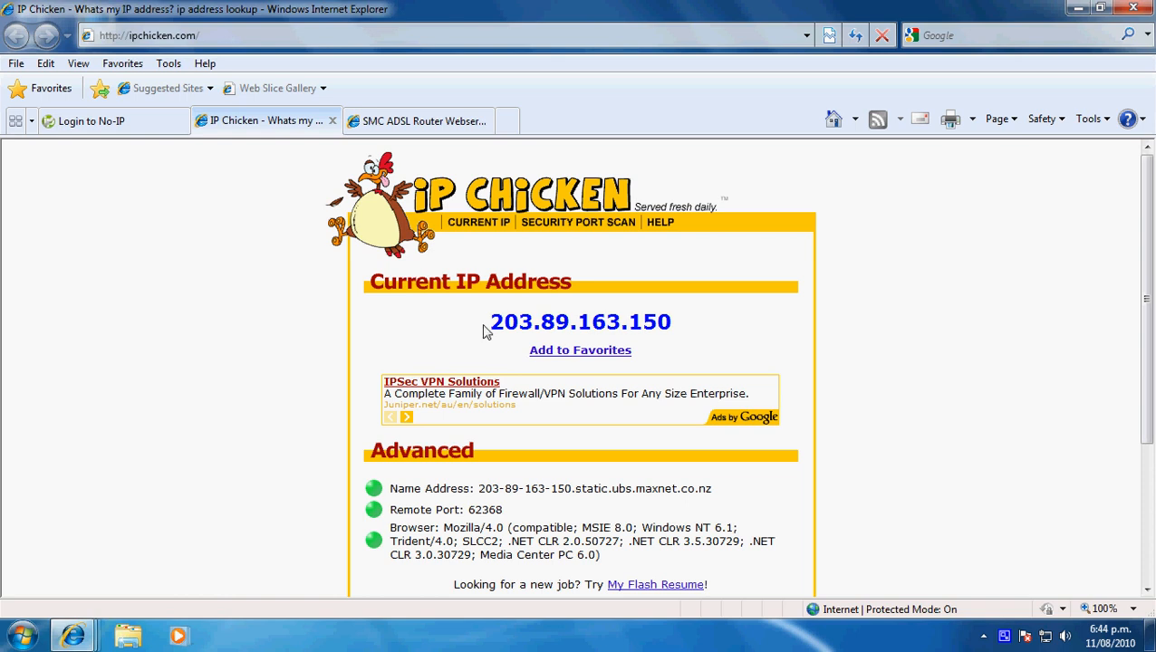
left_click_drag(484, 332, 672, 328)
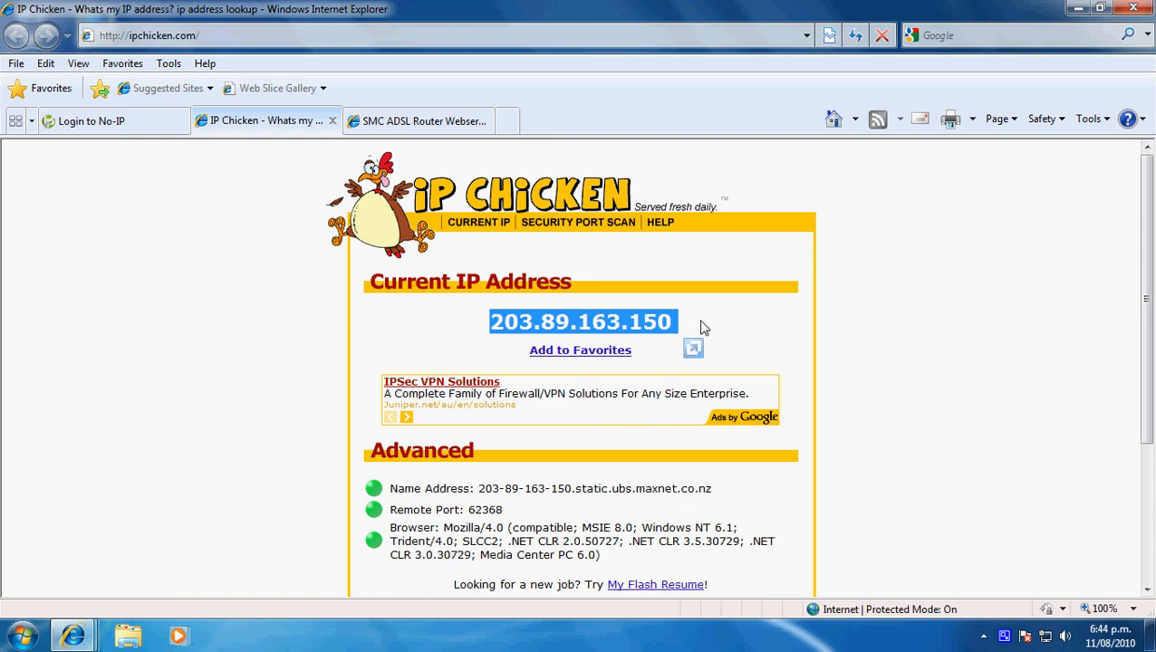
left_click(704, 328)
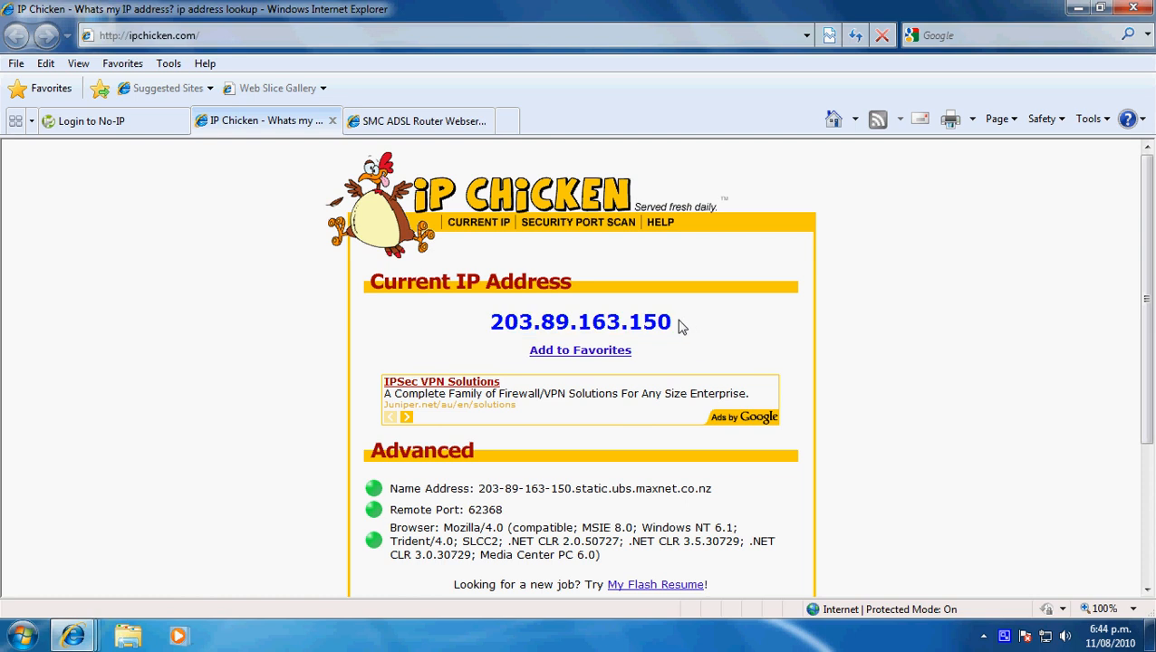
left_click_drag(680, 328, 443, 331)
left_click(442, 331)
- Load the public address 203.89.163.150 in the router's browser tab and dismiss the sign-in request without entering credentials
left_click(437, 127)
key("alt+d")
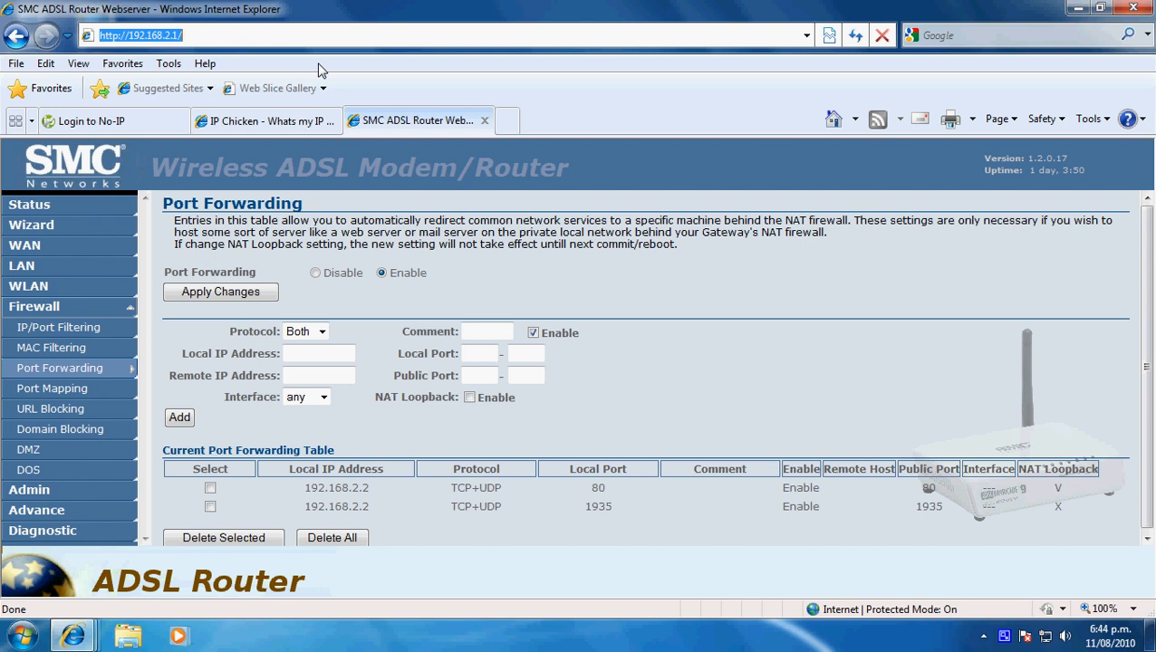
type("203.")
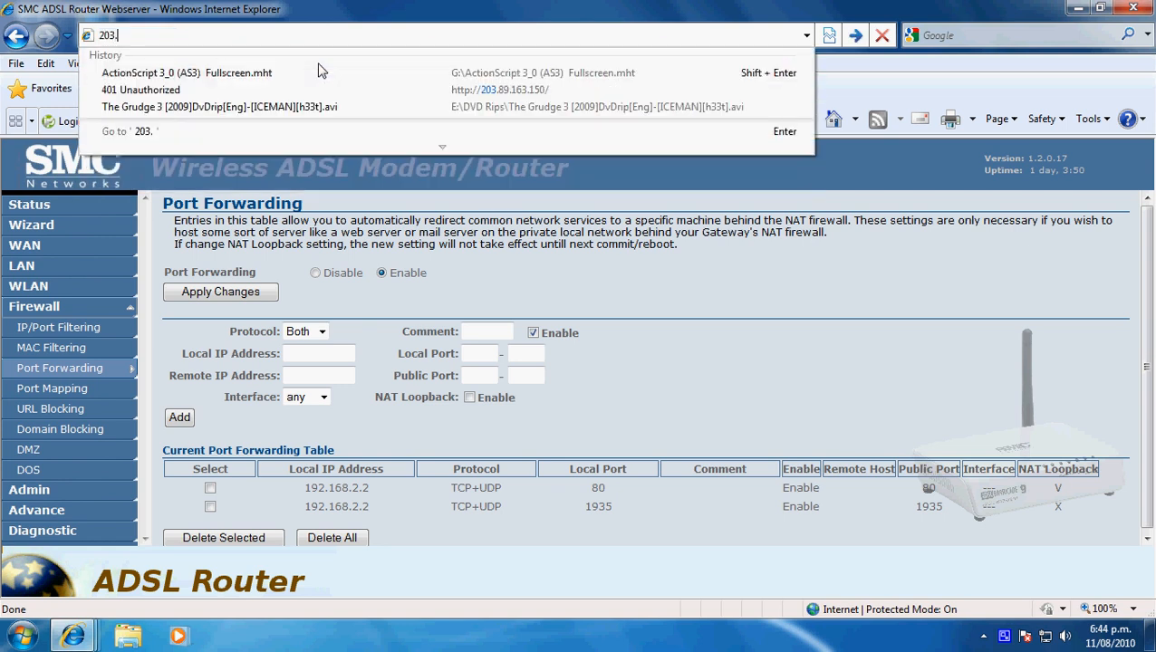
type("89.1")
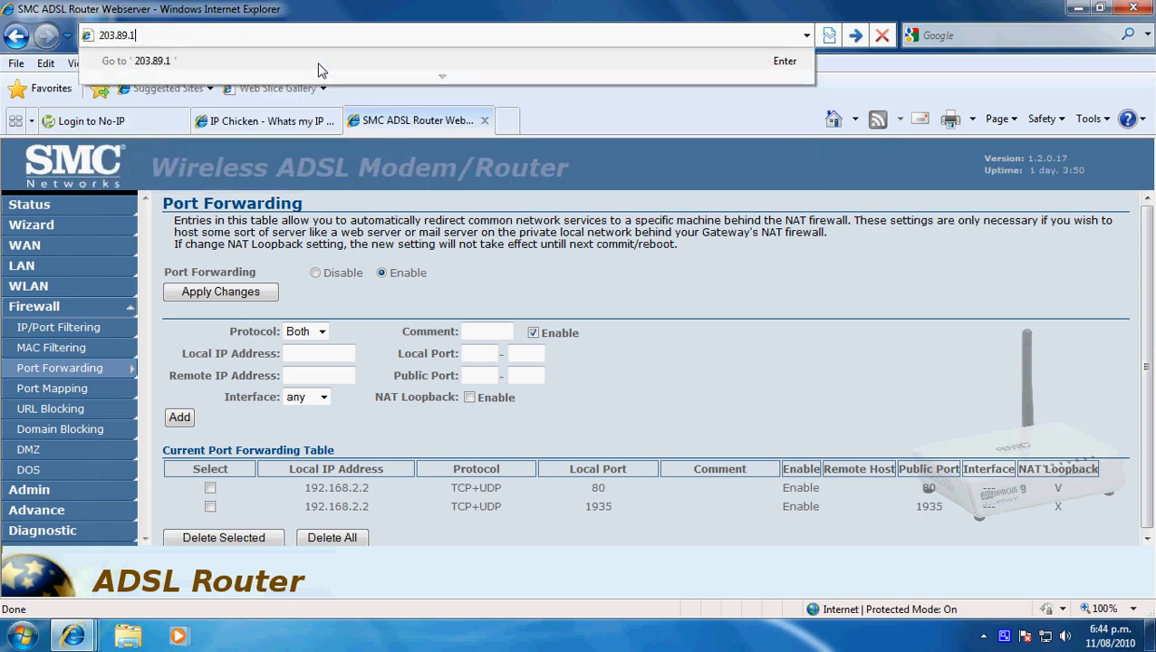
type("63.150")
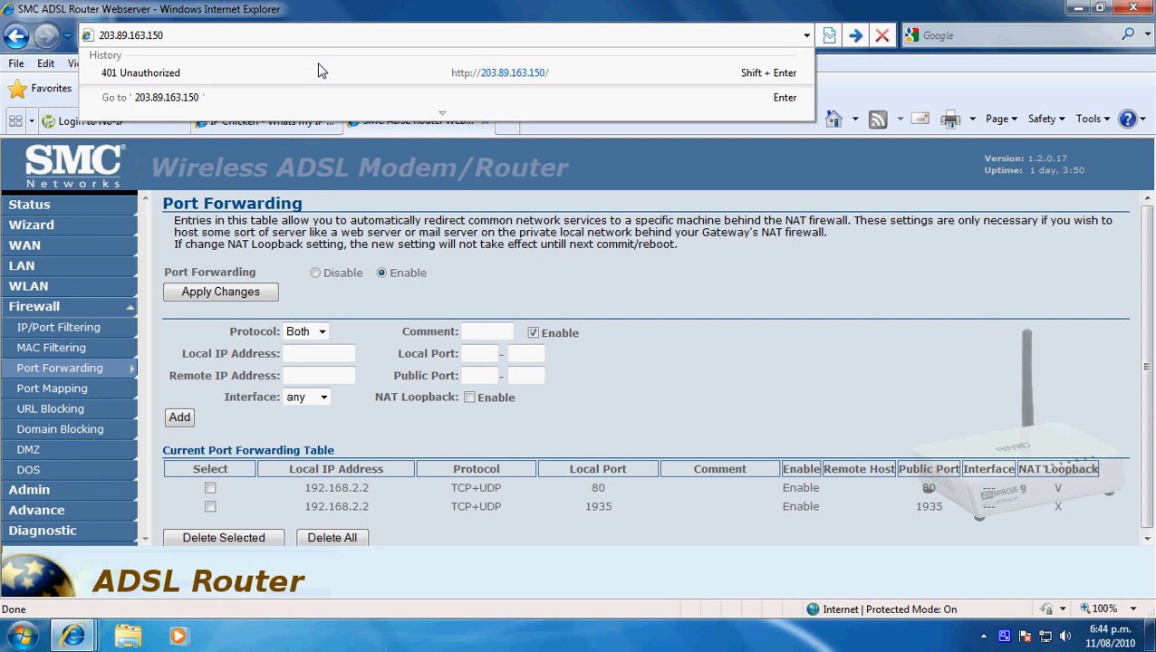
key("Return")
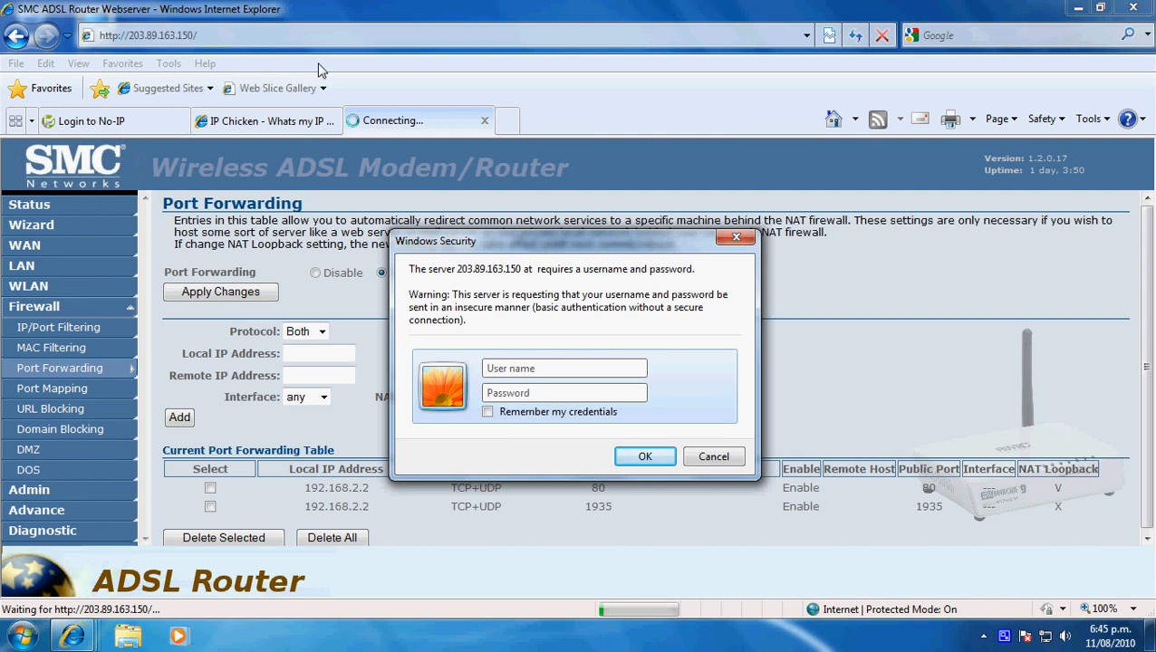
left_click(711, 458)
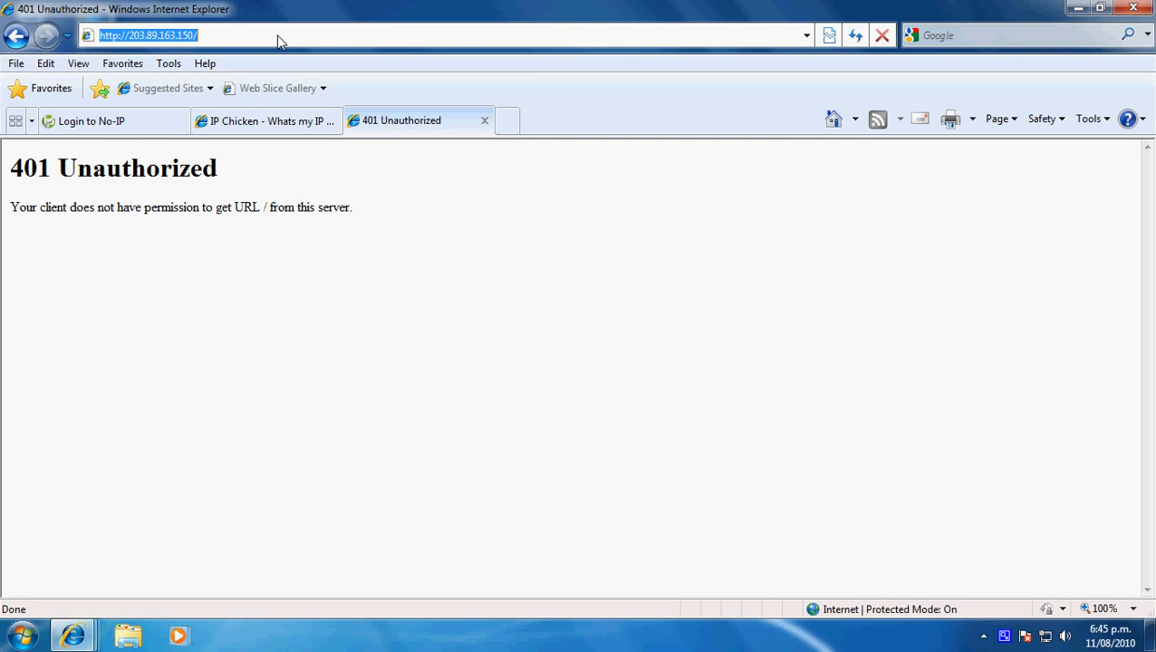
- Load the web proxy site hidemyass.com in place of the 401 Unauthorized page
type("hidemy")
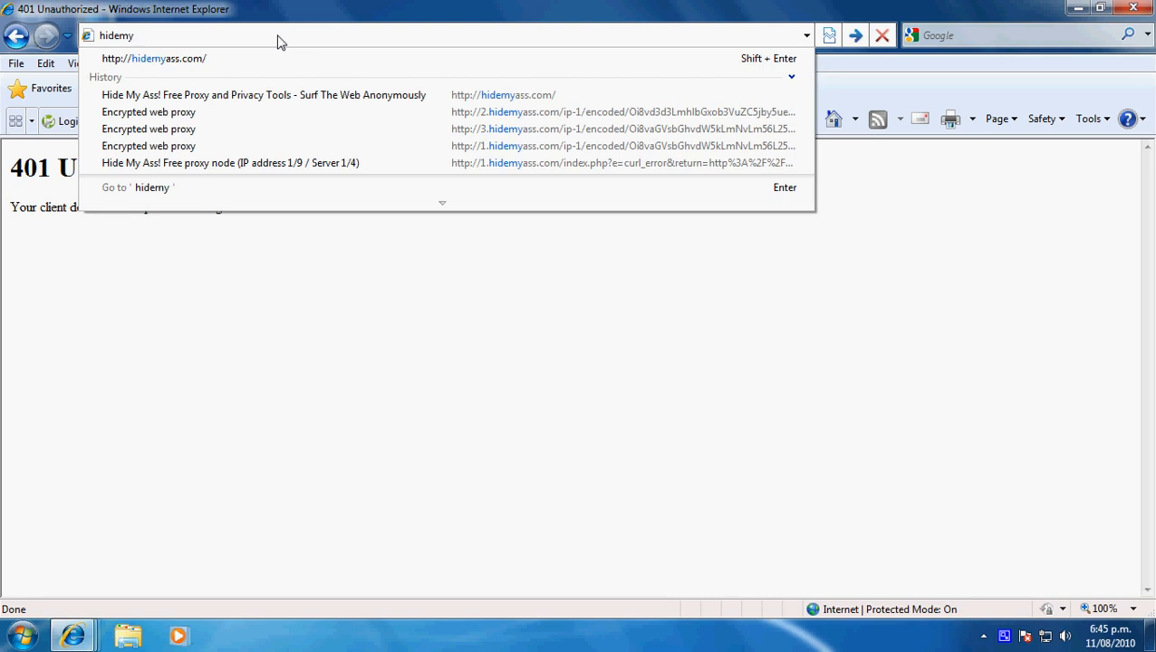
type("ass.com")
key("Return")
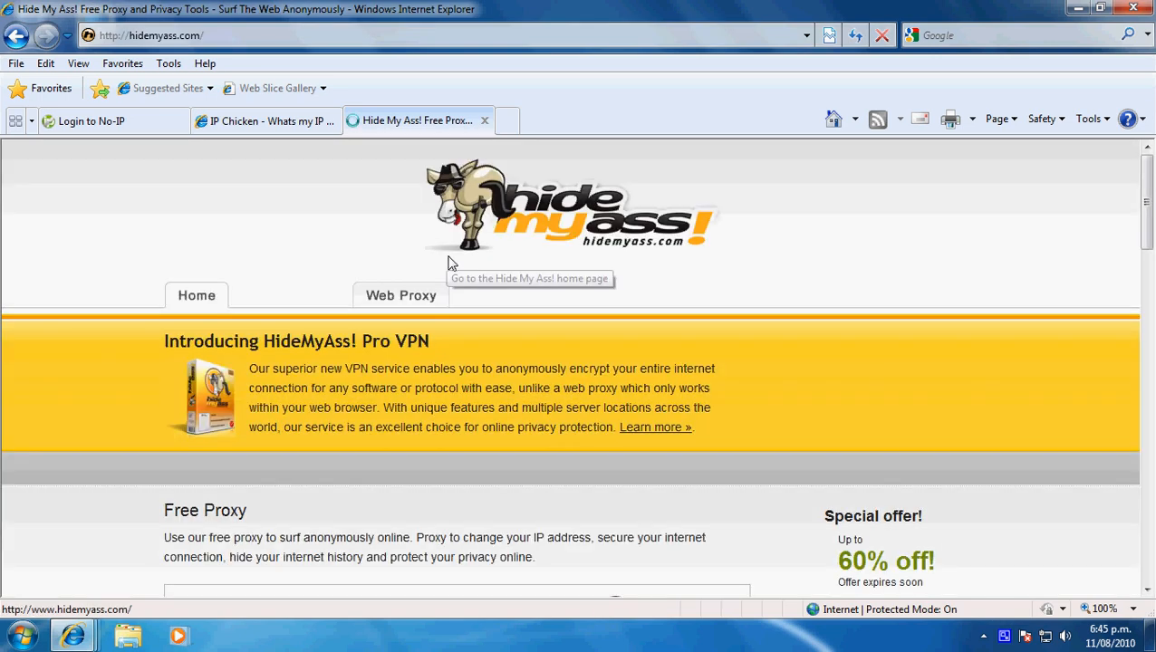
- Replace the sample address in the Free Proxy form with 203.89.163.150 and load it through the proxy
scroll(450, 261, "down", 3)
left_click_drag(309, 406, 228, 411)
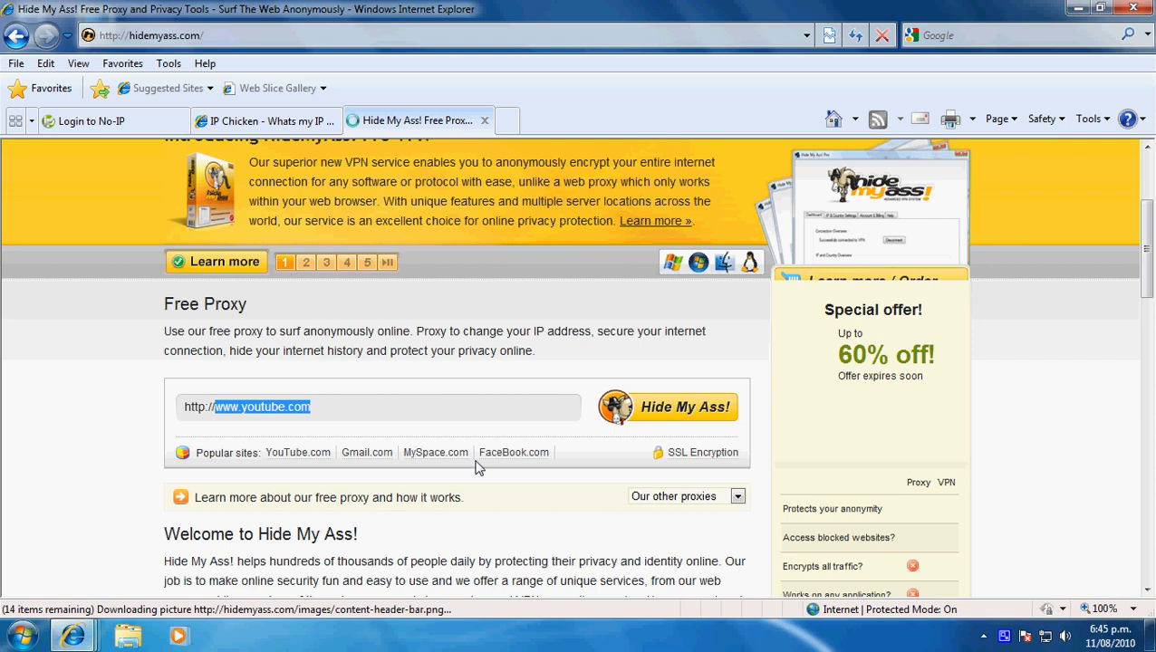
key("BackSpace")
type("203.8")
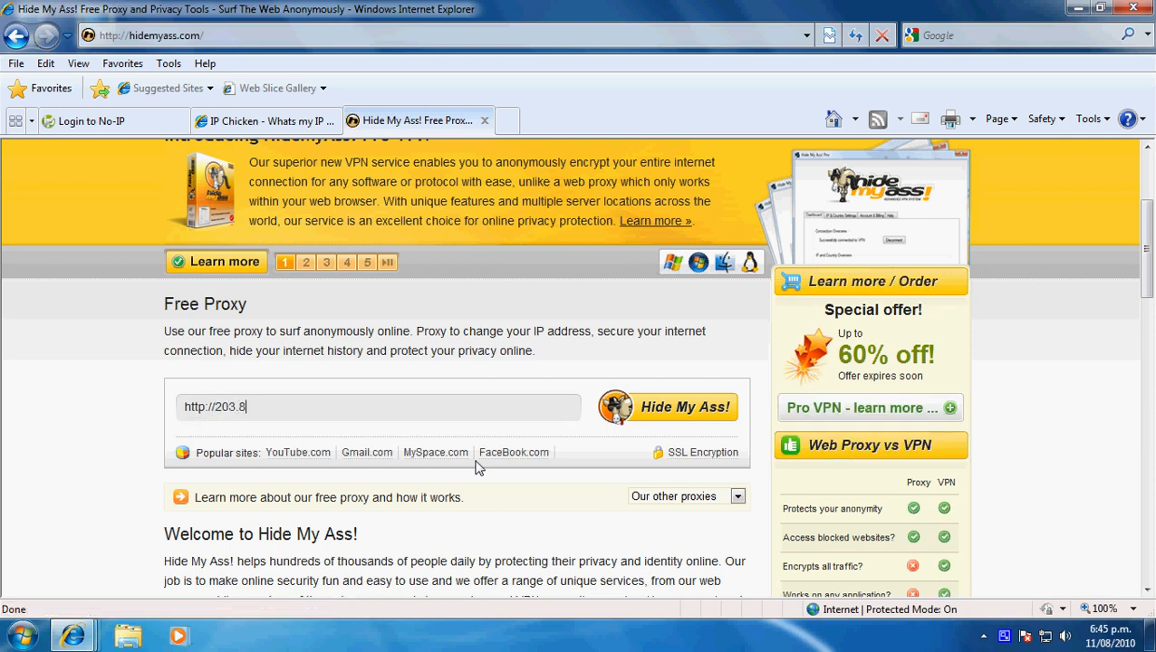
type("9.163.150")
key("Return")
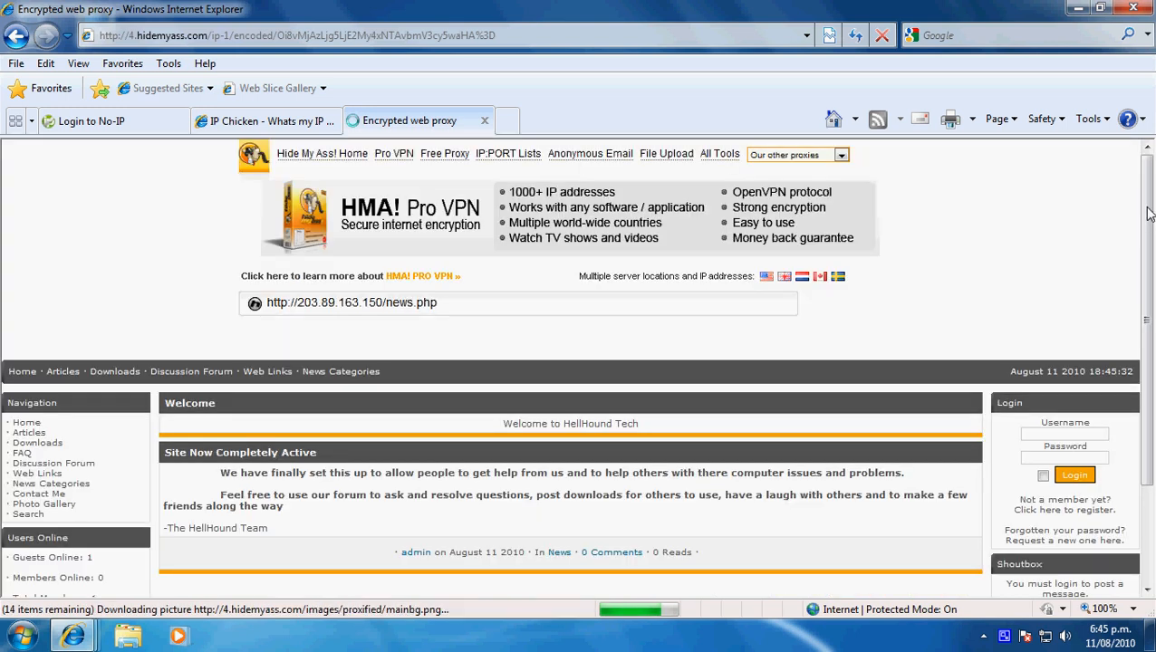
- Examine the home site and its address as loaded through the proxy, and close the proxy tab
left_click_drag(1149, 213, 1153, 258)
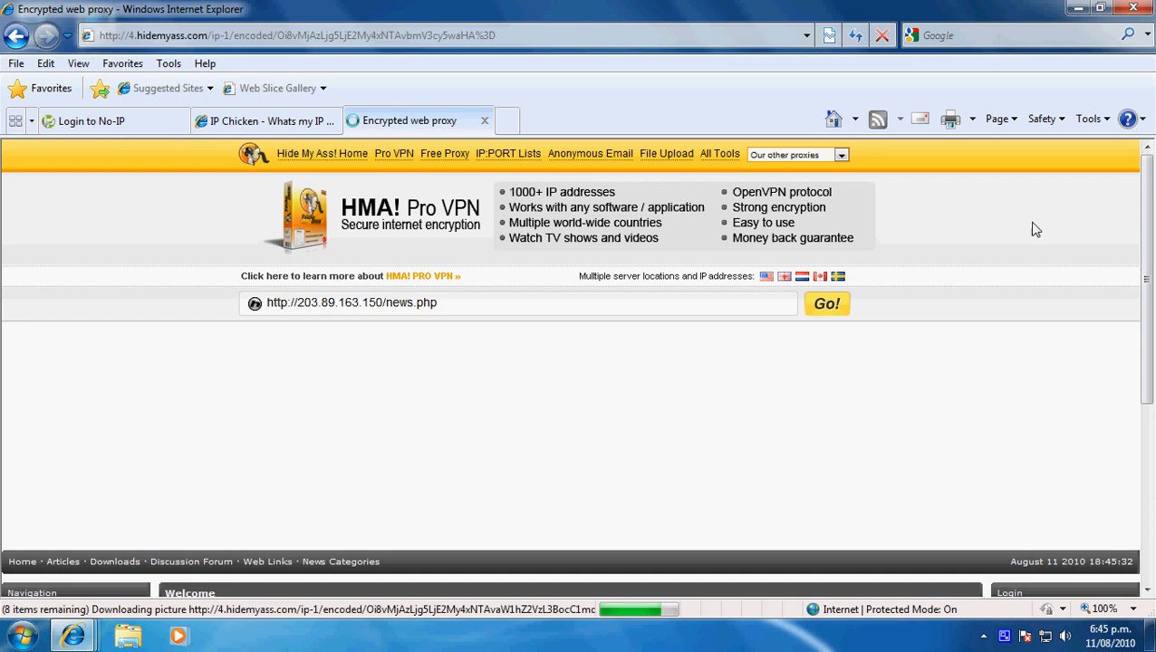
left_click_drag(1153, 184, 1150, 228)
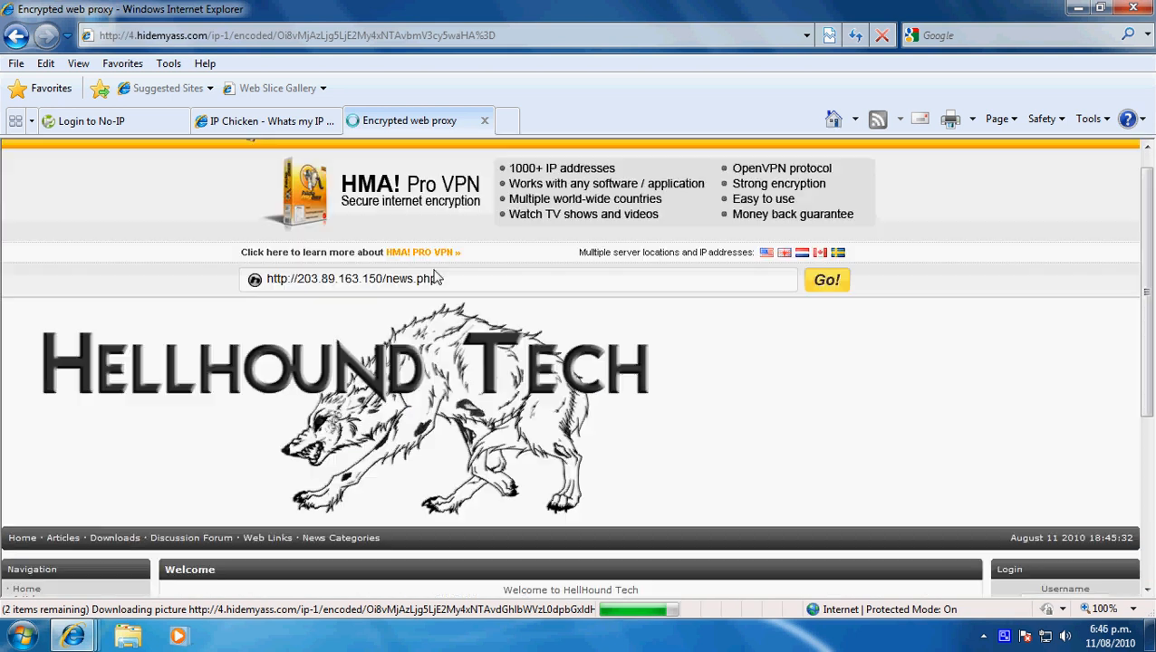
left_click_drag(384, 286, 299, 286)
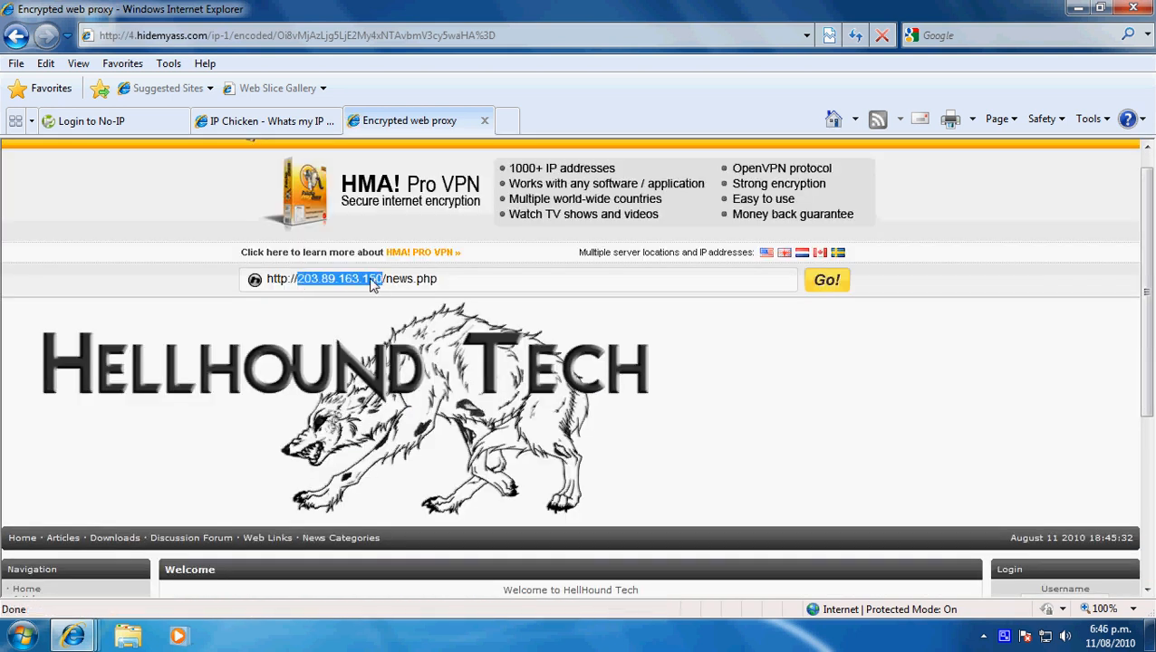
left_click(378, 283)
left_click(485, 120)
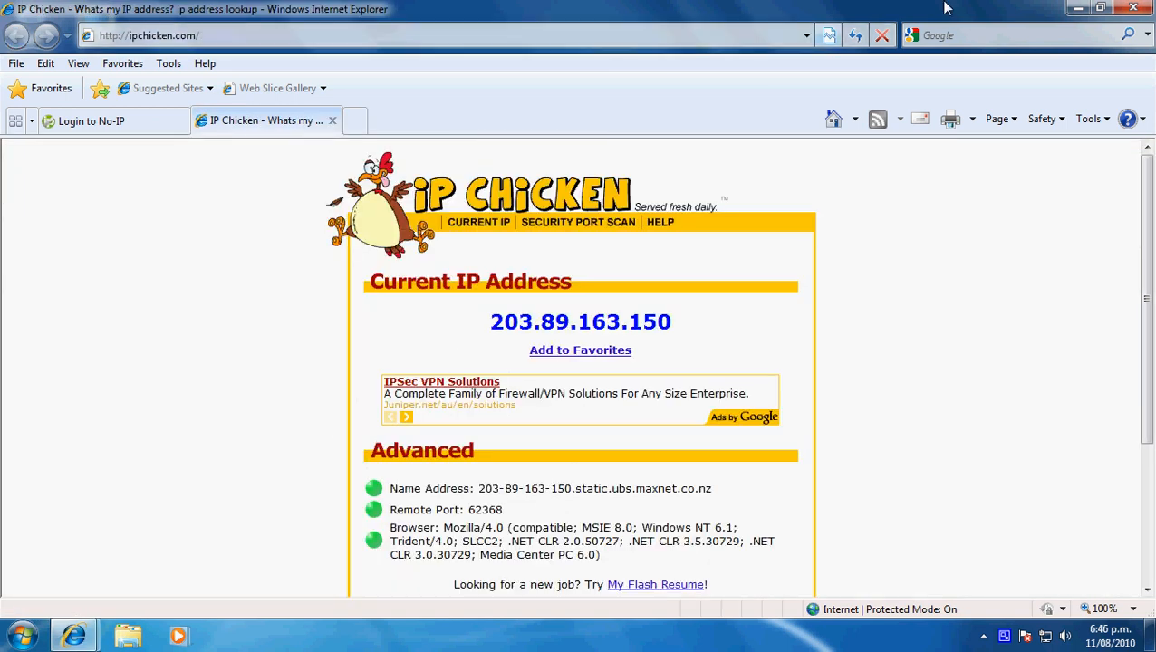
- Log in to the No-IP site with the account's e-mail as username and the account password
left_click(140, 123)
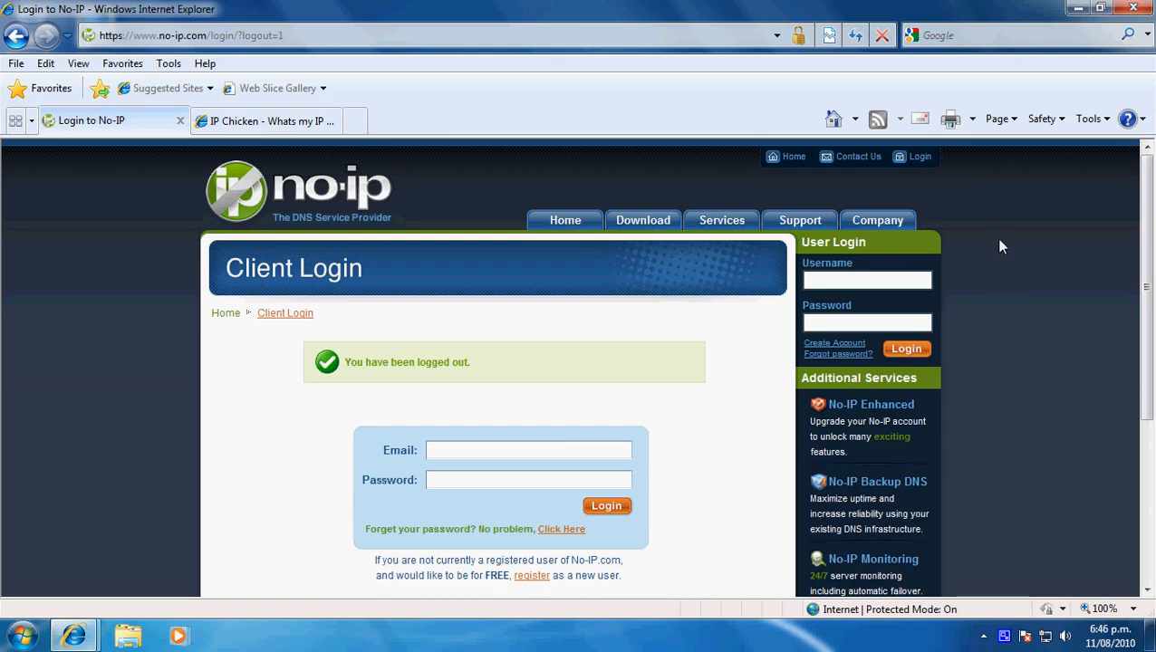
left_click(892, 283)
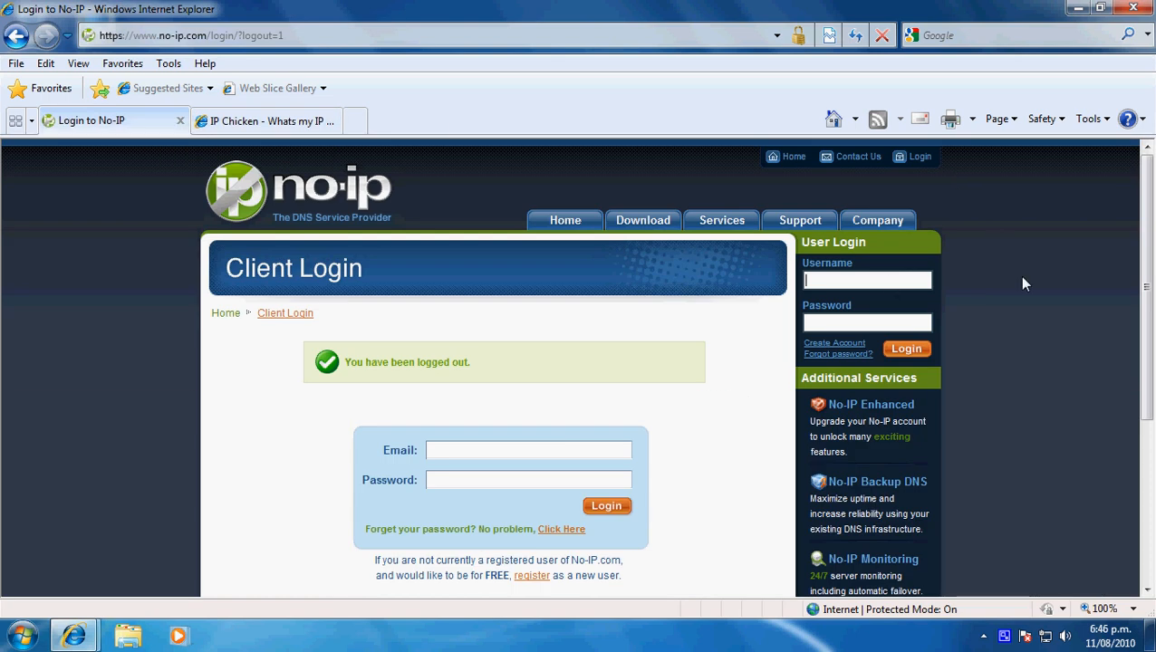
left_click(897, 279)
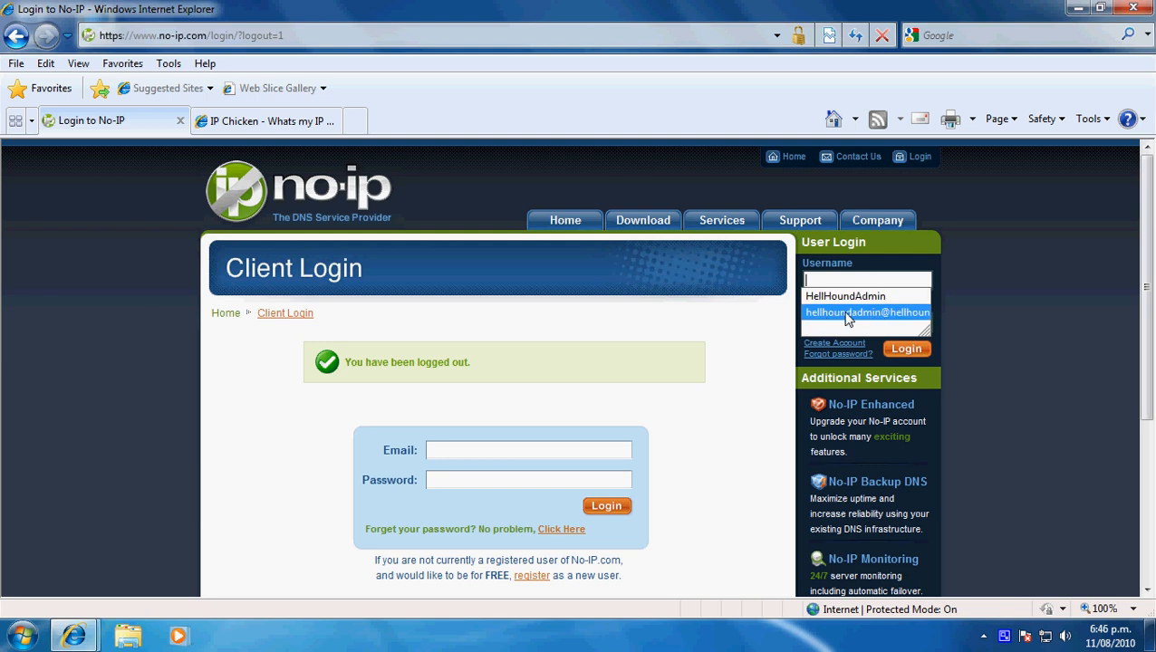
left_click(884, 314)
left_click(860, 328)
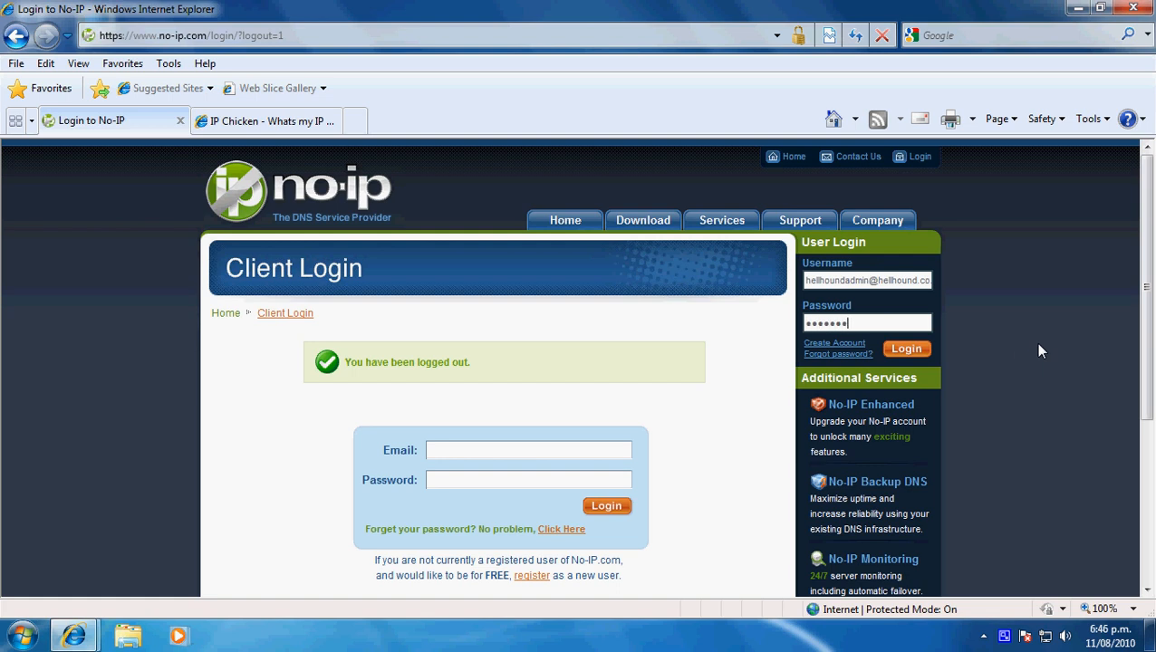
left_click(906, 351)
left_click(638, 373)
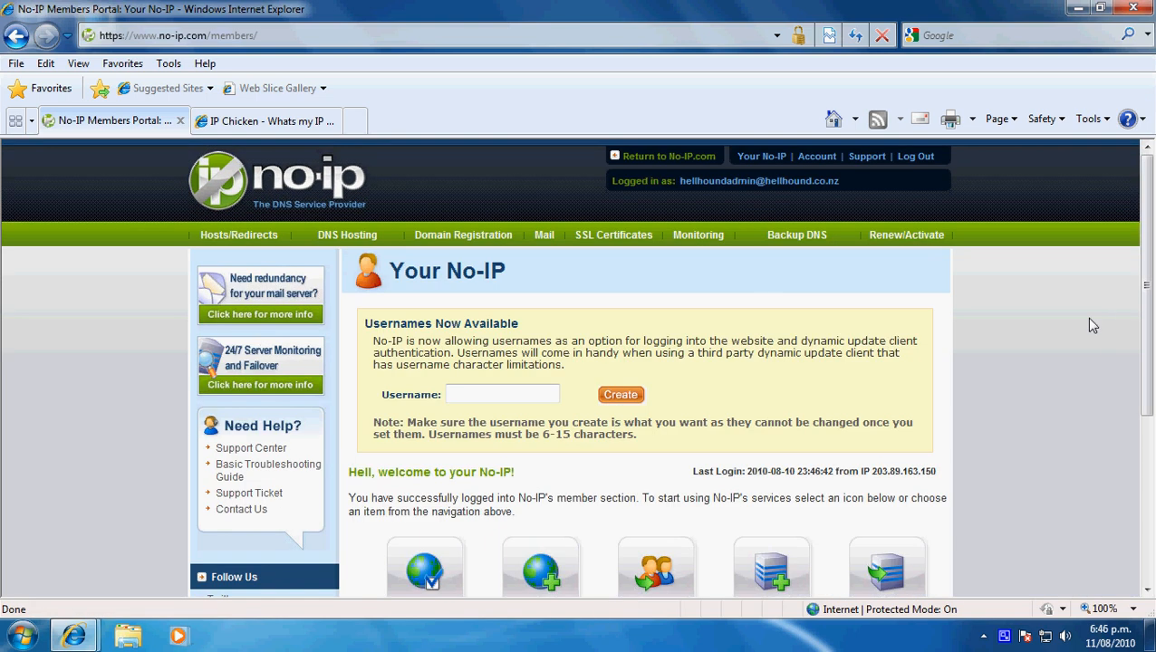
- Open the Add a Host form in the members portal and choose the free domain zapto.org
scroll(1070, 361, "down", 3)
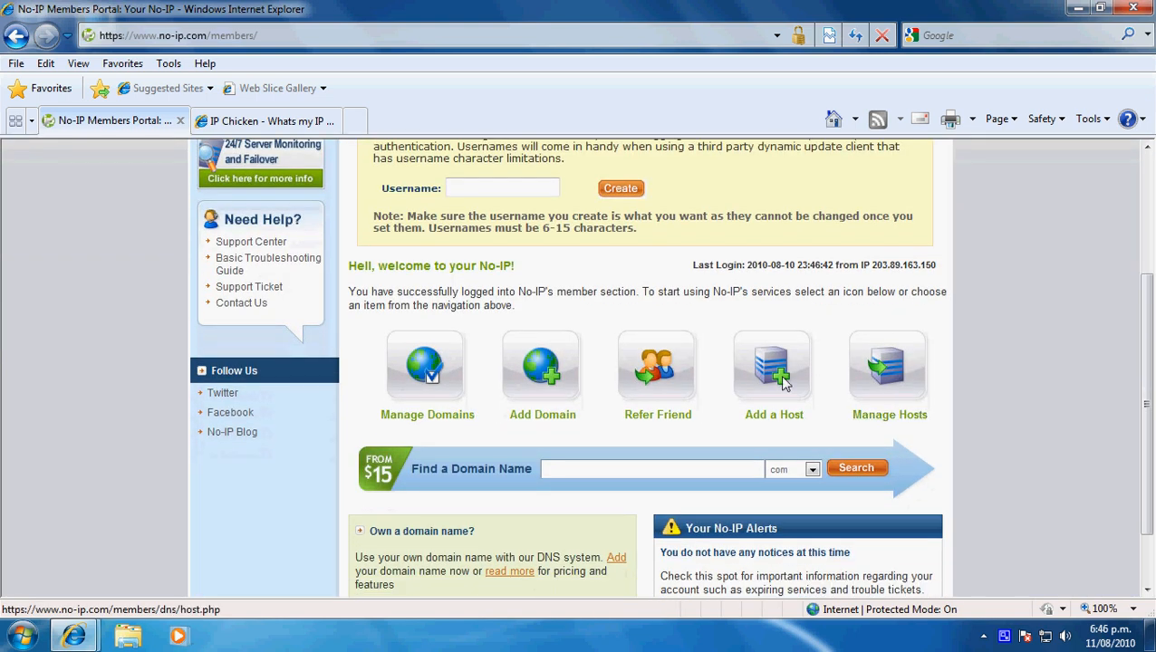
left_click(785, 384)
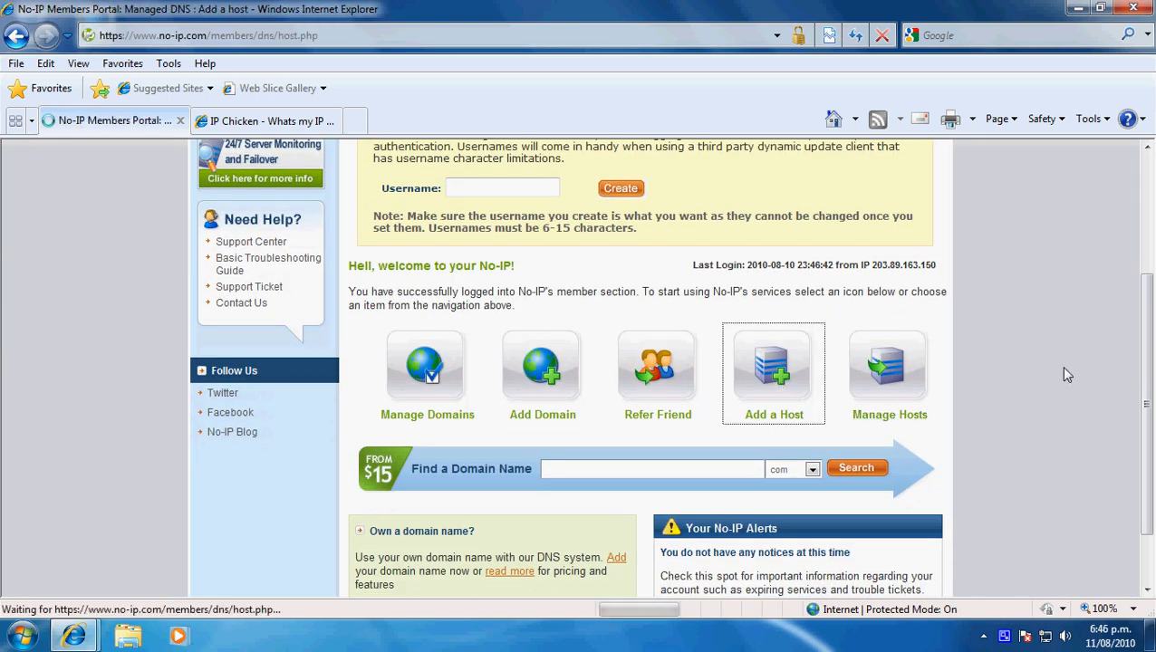
scroll(1060, 366, "down", 1)
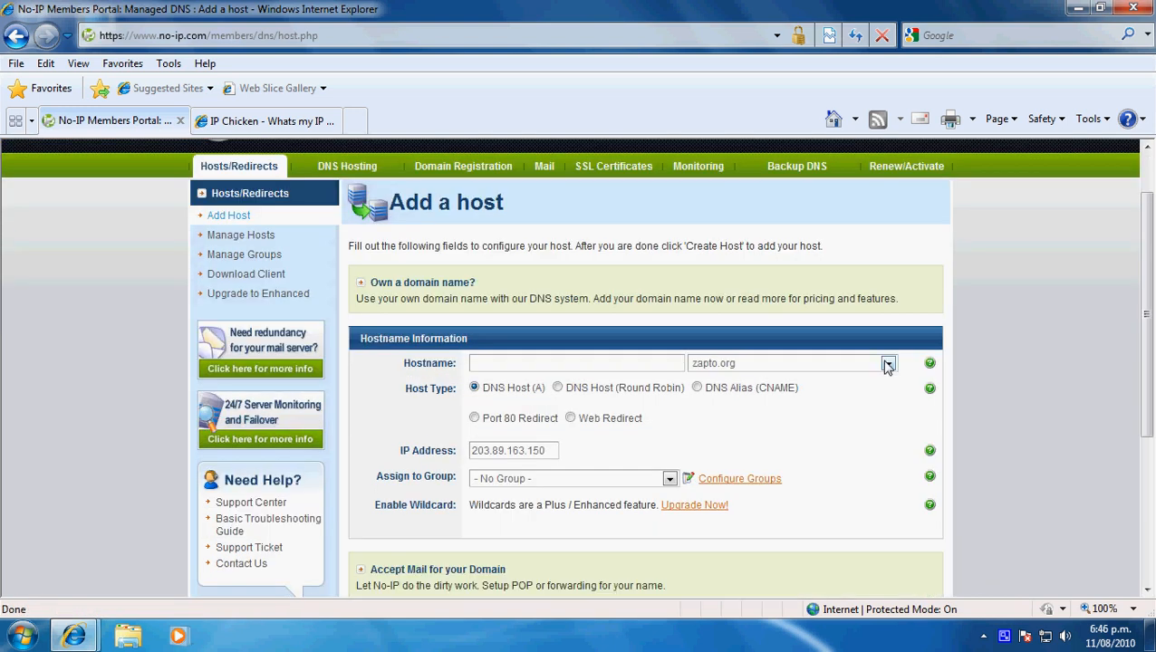
left_click(888, 363)
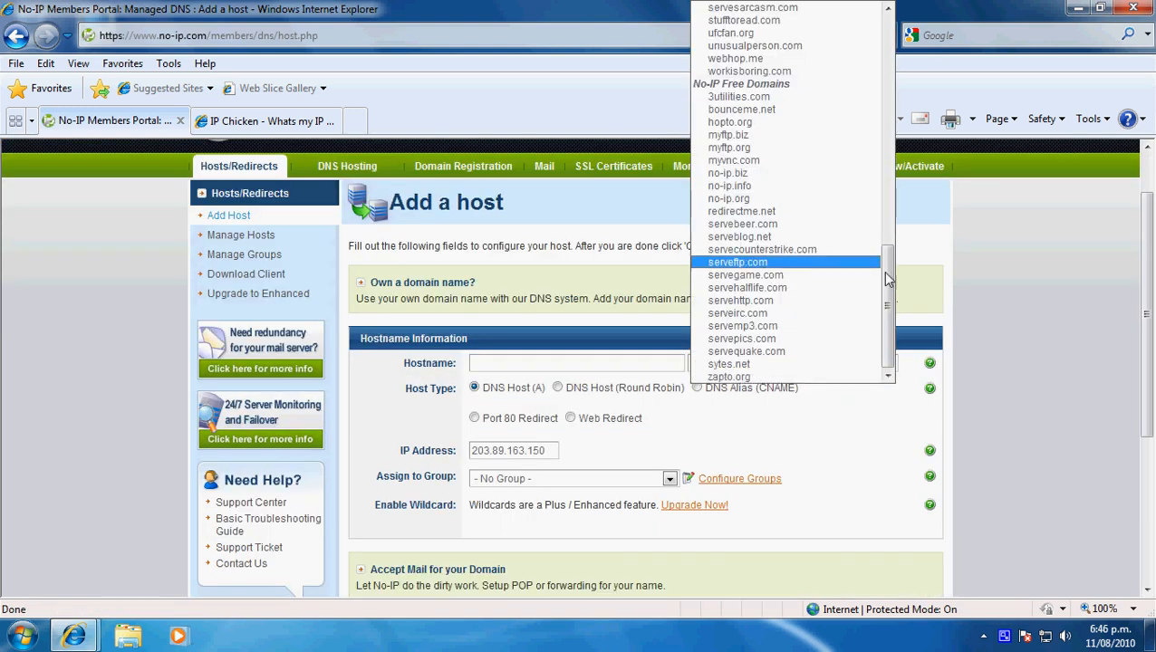
left_click_drag(890, 271, 882, 31)
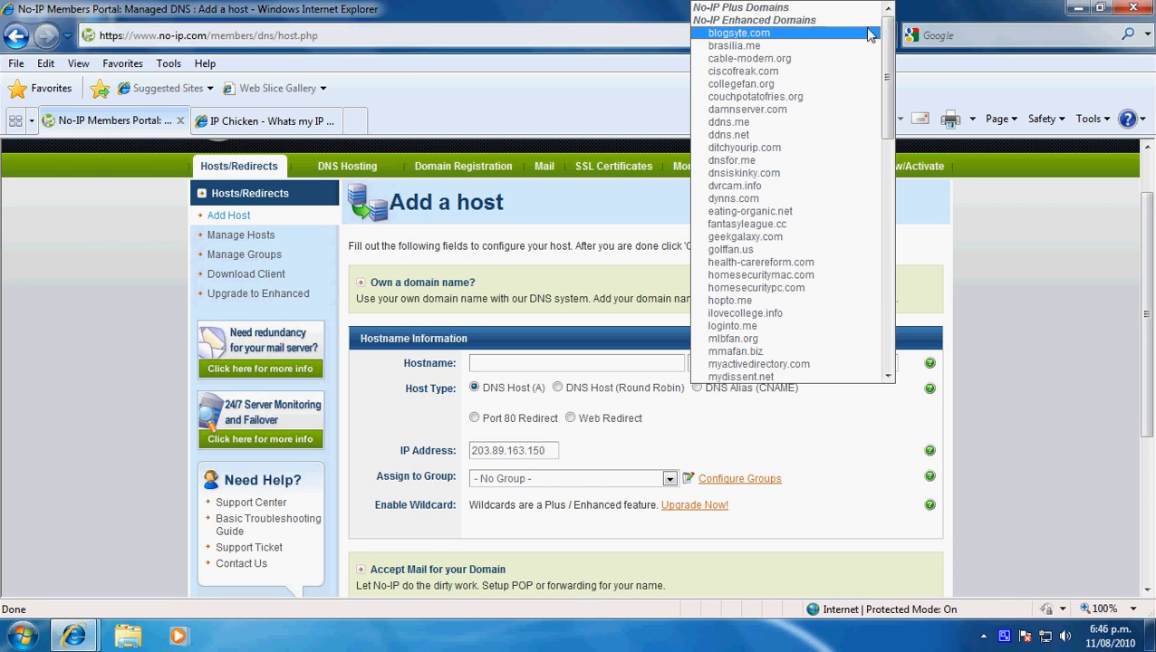
left_click_drag(891, 34, 894, 276)
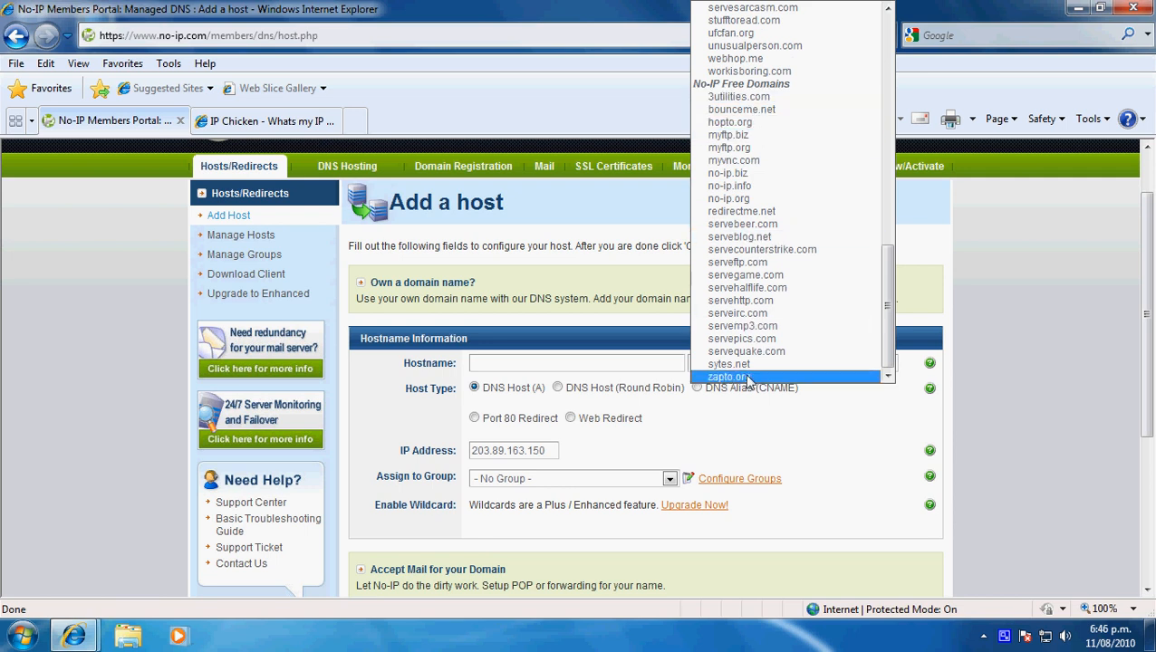
left_click(729, 376)
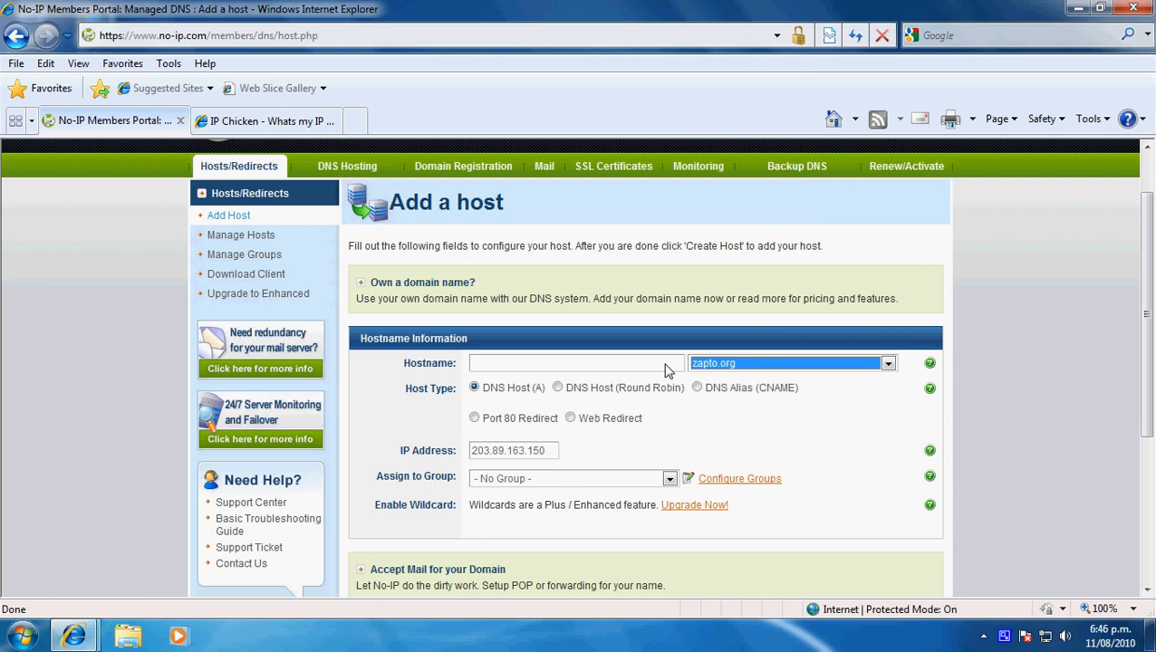
- Enter hellhound as the hostname, check the IP address, and try to create the host
left_click(666, 370)
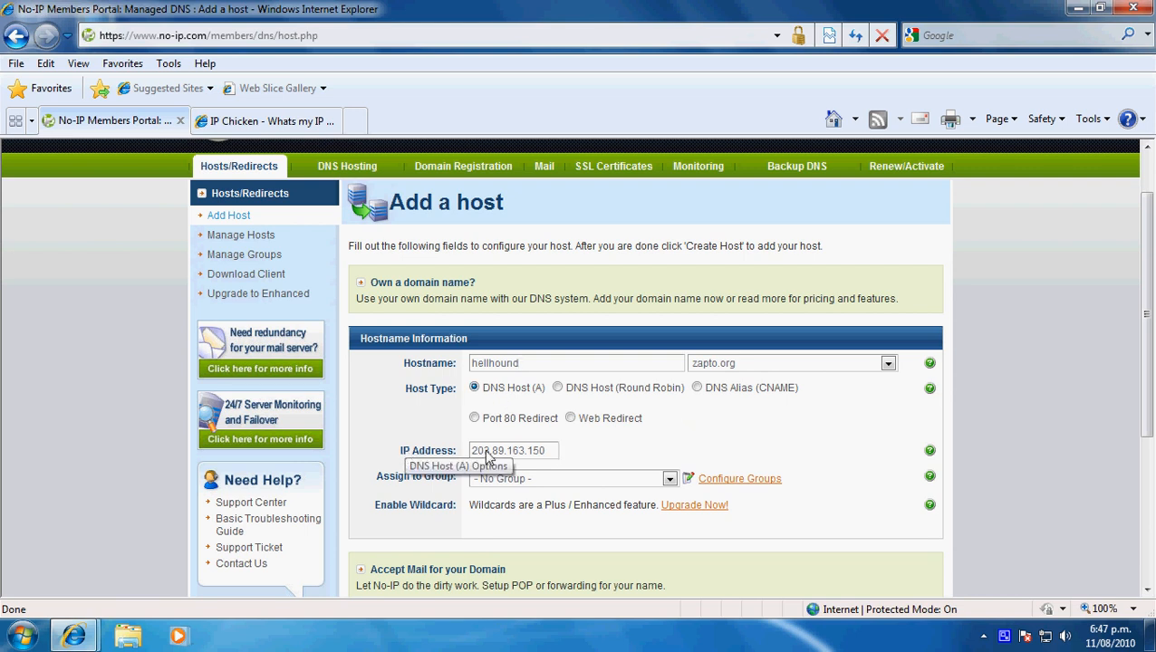
left_click_drag(541, 452, 447, 443)
left_click(633, 436)
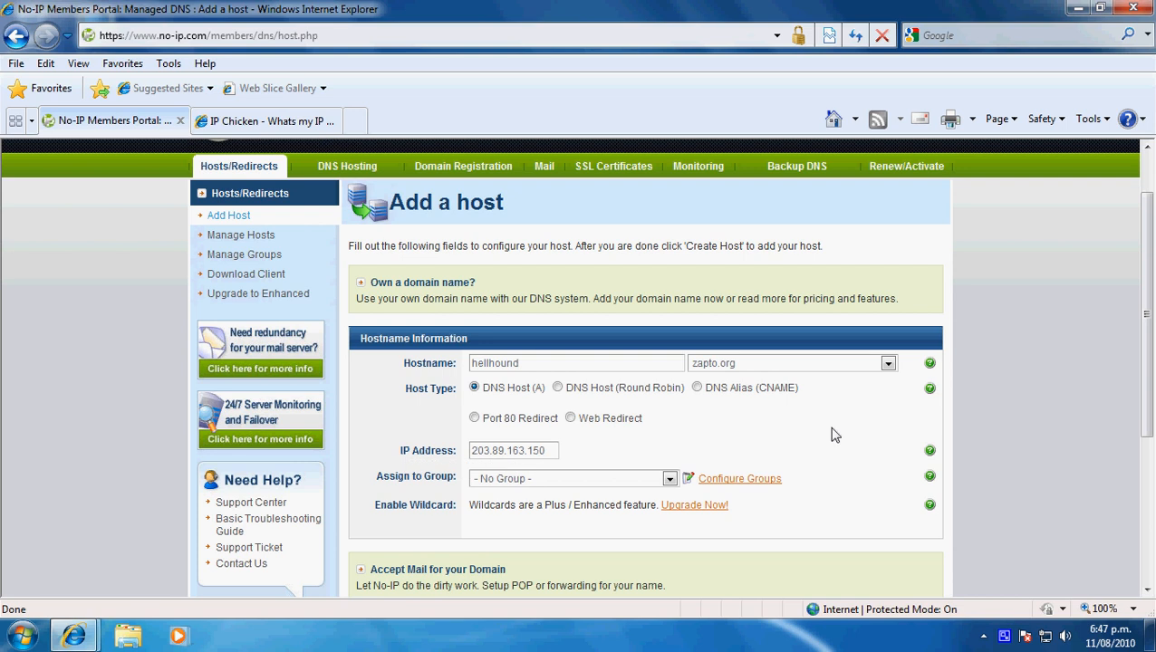
scroll(831, 434, "down", 5)
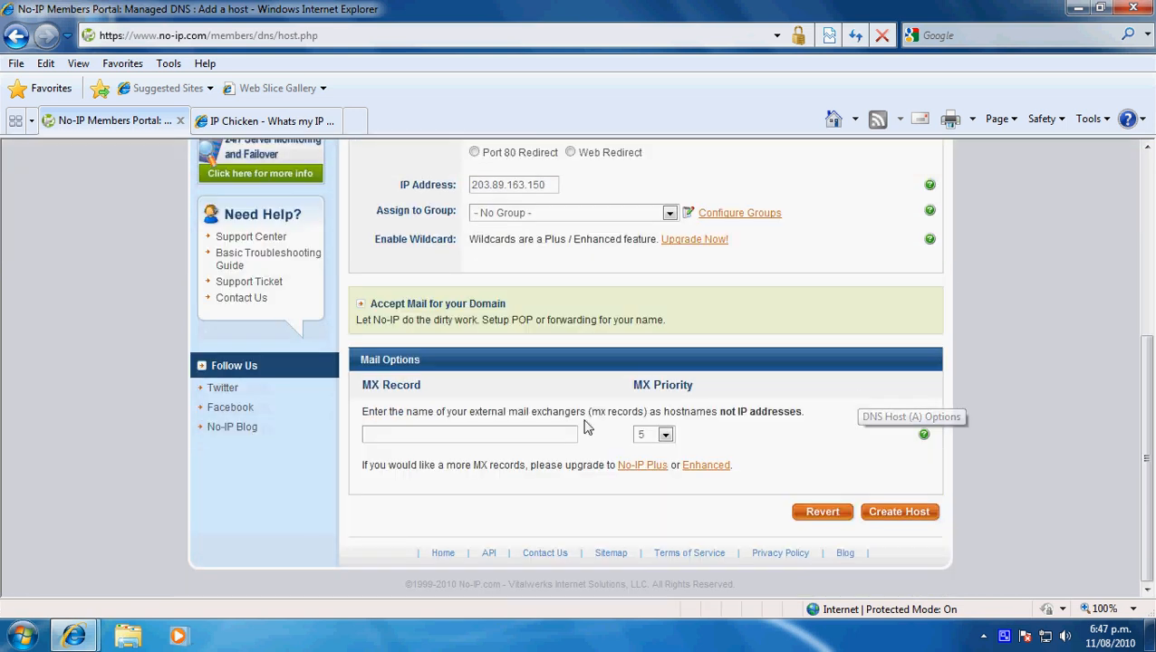
left_click(913, 511)
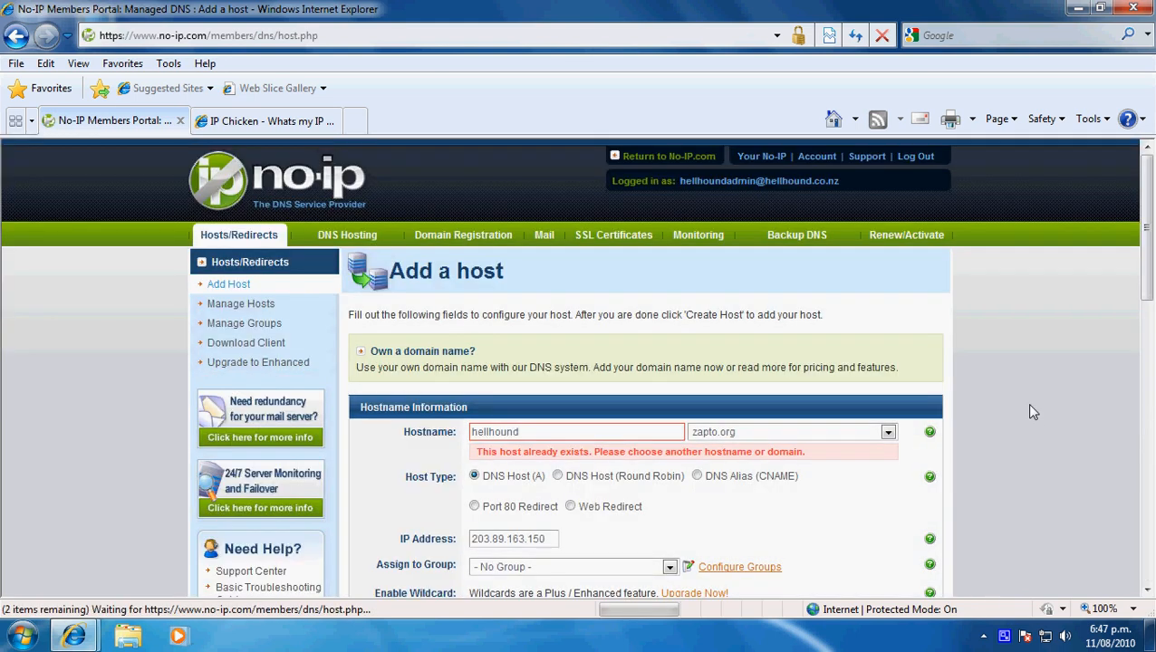
- Change the hostname to hellhoundadmin on zapto.org and create the host
left_click(455, 431)
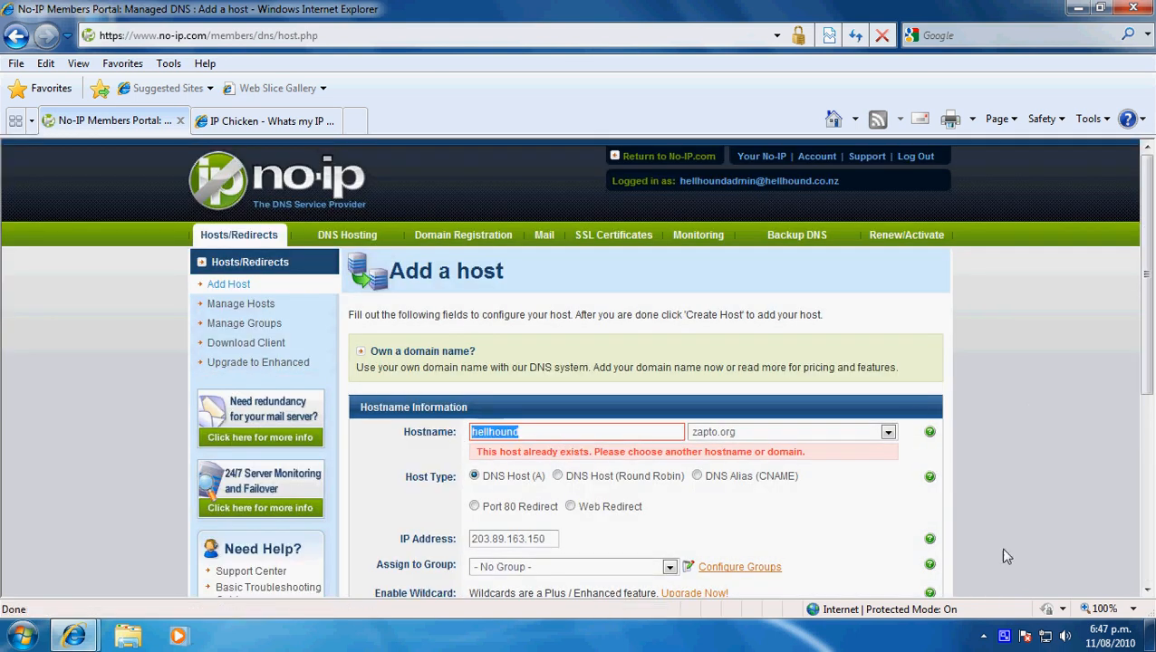
type("he")
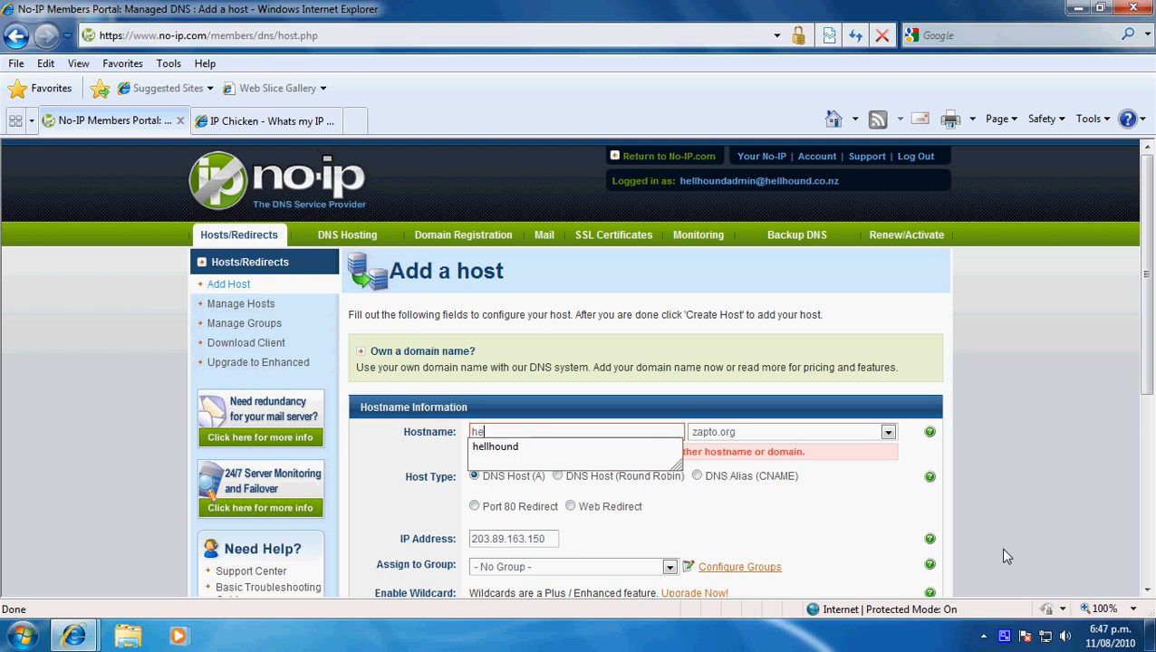
type("llhoundadmin")
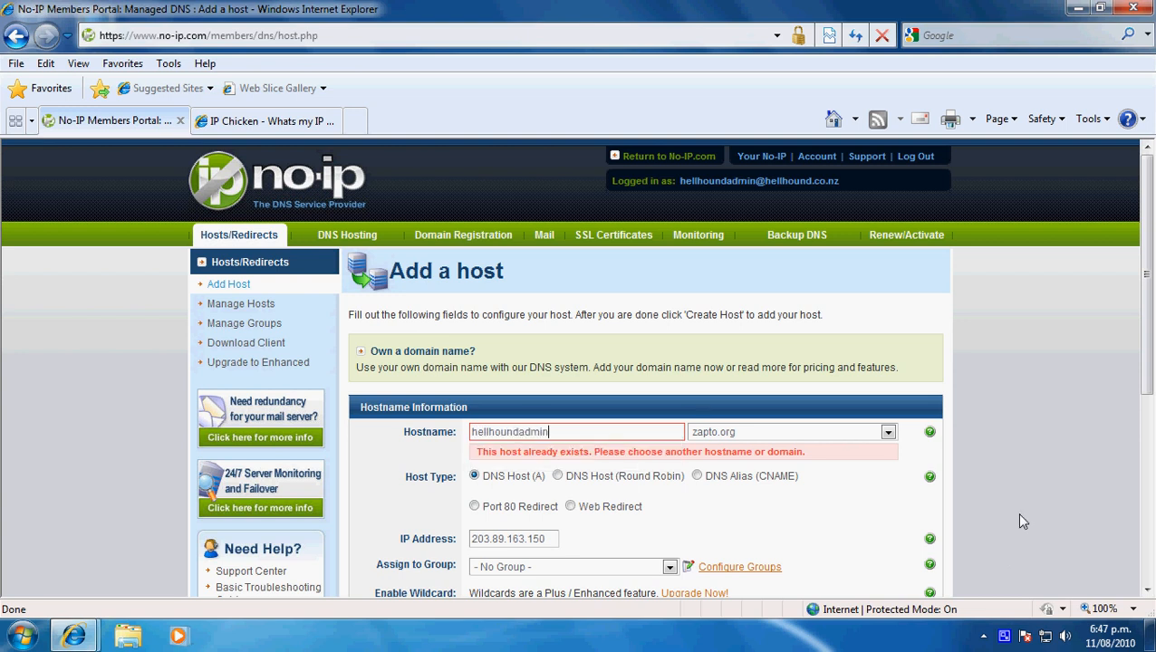
scroll(1016, 472, "down", 4)
left_click(910, 513)
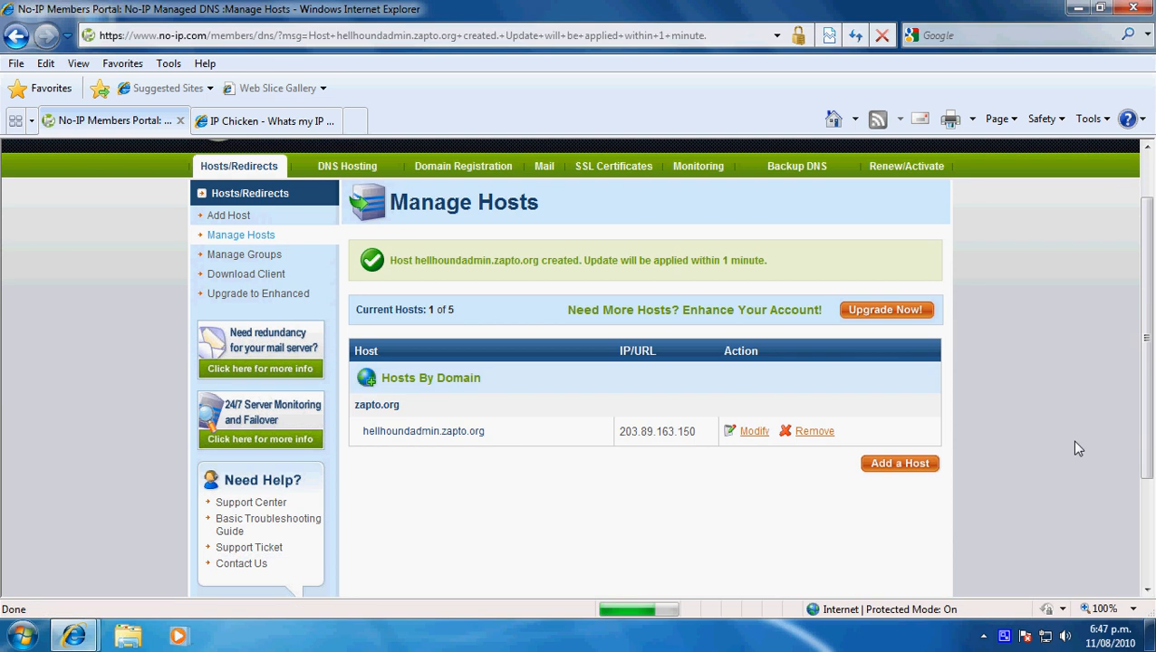
- Examine the new zapto.org host's name and the IP address assigned to it in the Manage Hosts list
scroll(441, 438, "down", 1)
left_click_drag(484, 362, 363, 362)
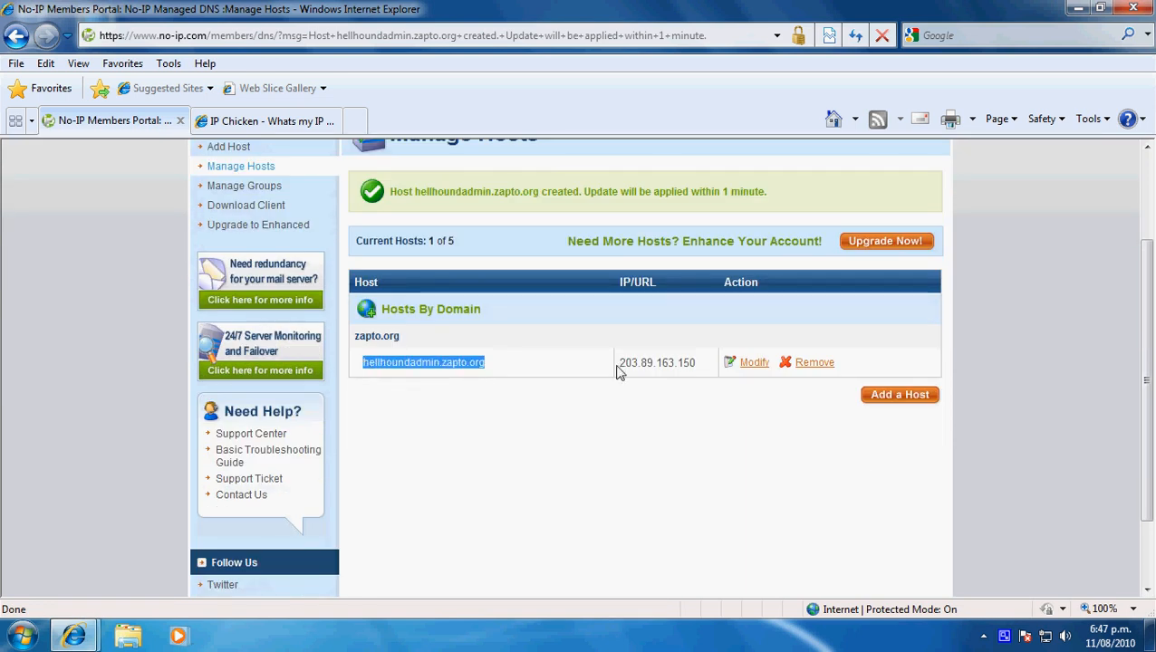
left_click_drag(693, 367, 584, 363)
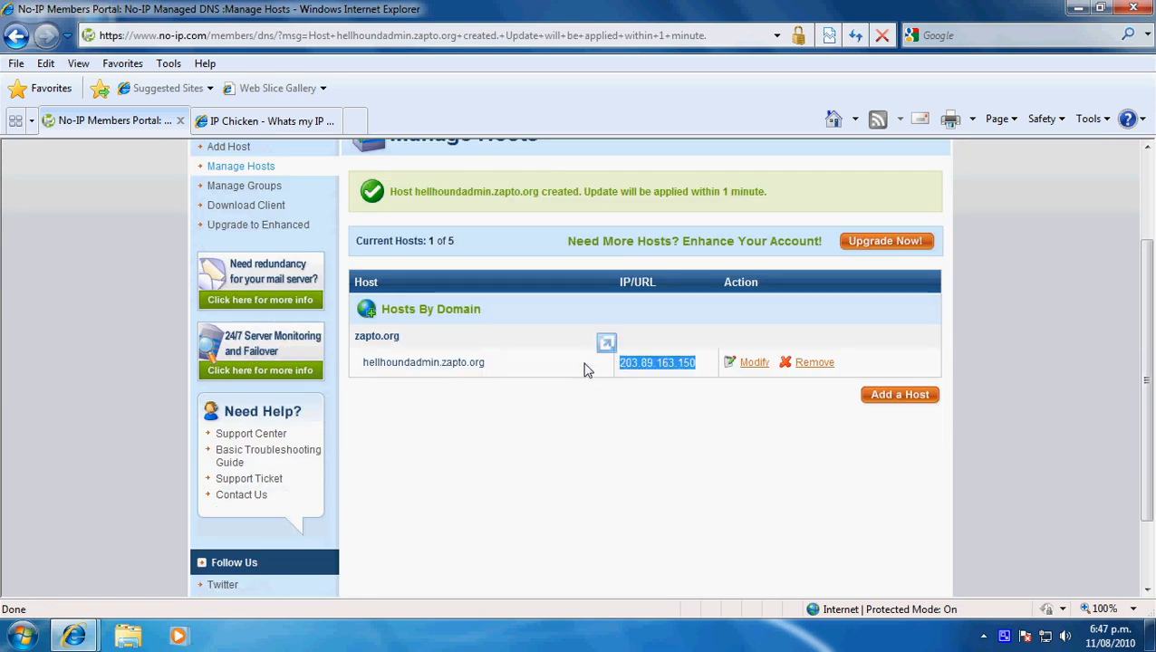
left_click(584, 363)
left_click_drag(486, 364, 364, 363)
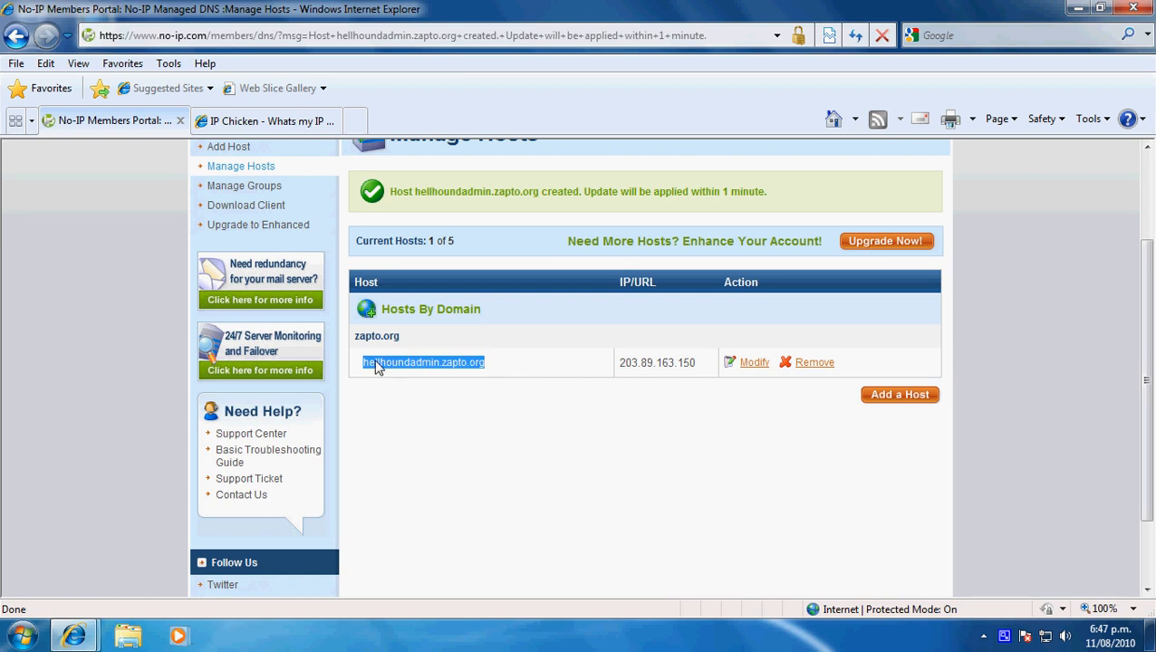
left_click(616, 363)
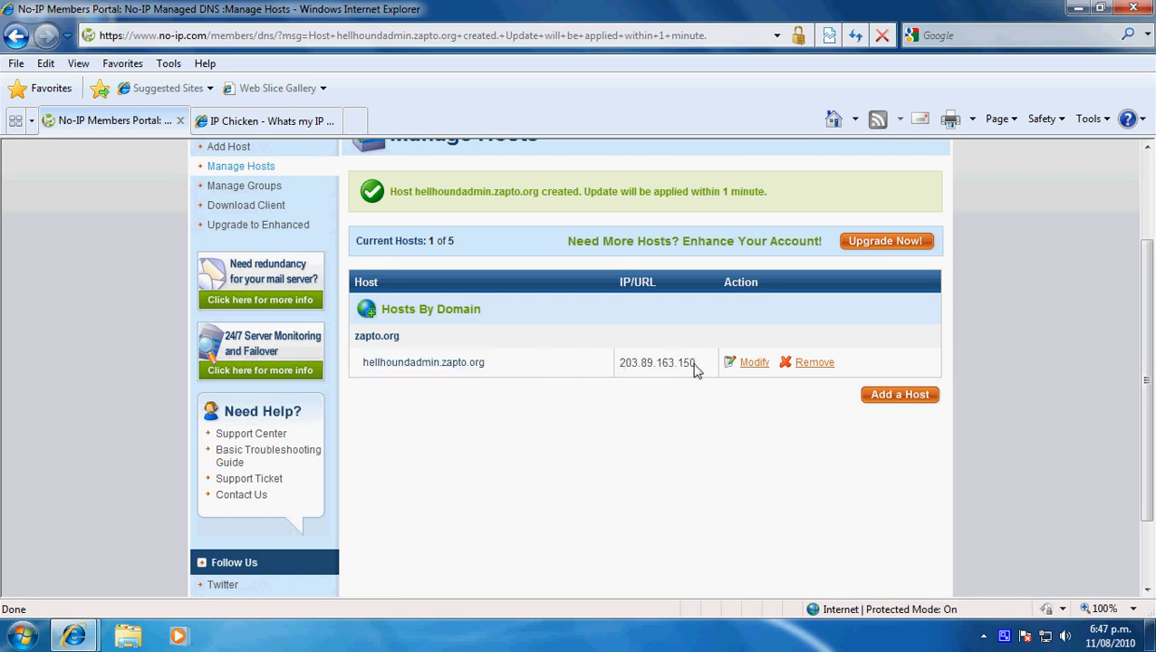
left_click_drag(695, 367, 602, 367)
left_click(600, 367)
scroll(572, 358, "up", 2)
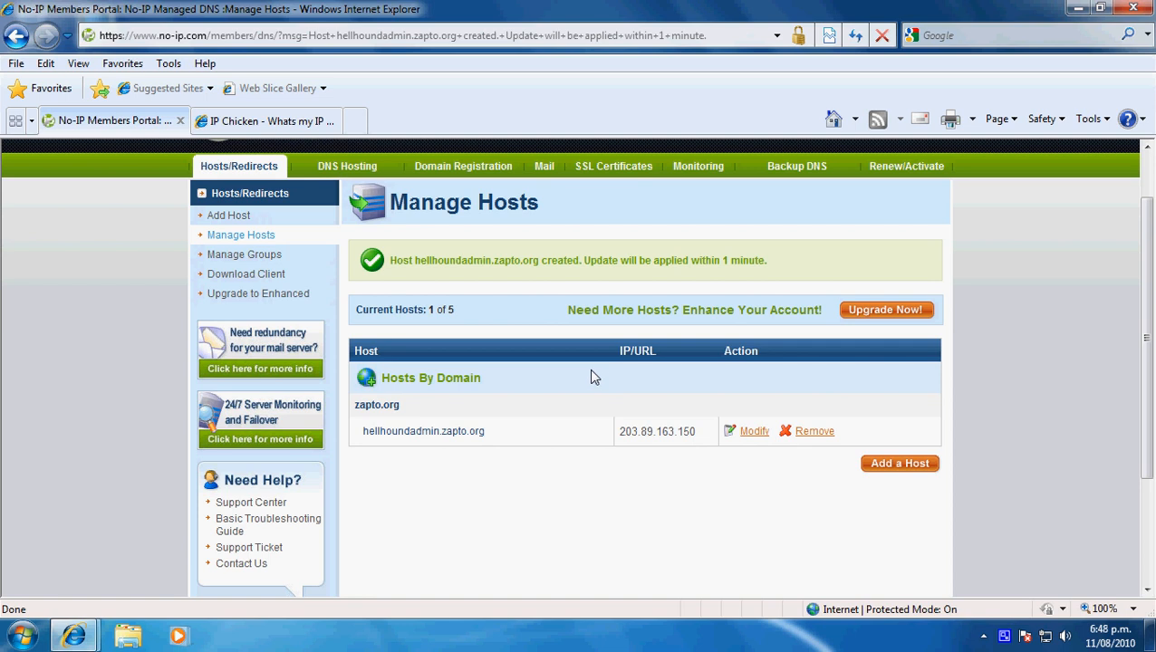
scroll(552, 371, "up", 2)
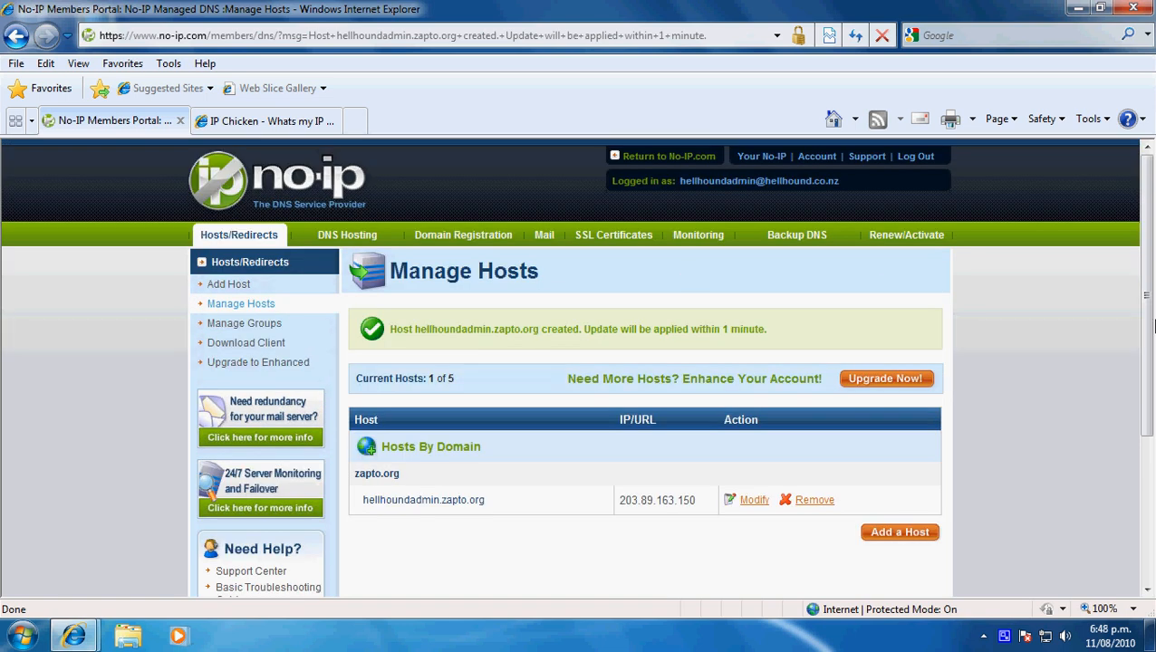
scroll(578, 444, "down", 2)
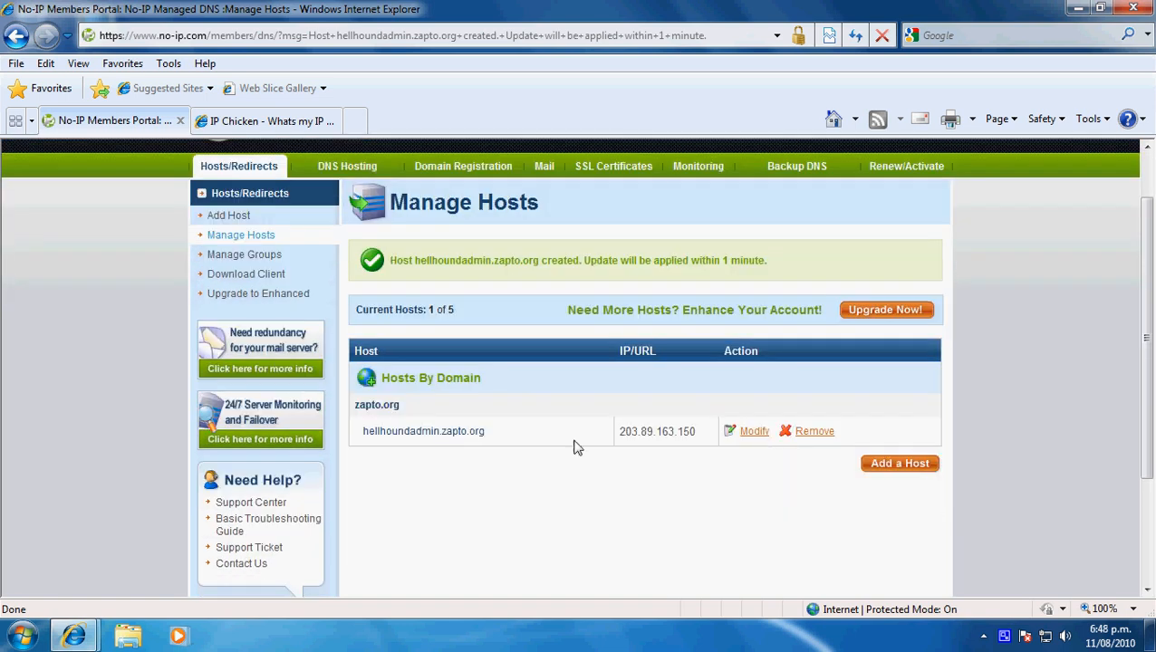
- Leave the members portal for the main No-IP site and open the Windows download page of the Dynamic Update Client
left_click_drag(504, 439, 375, 433)
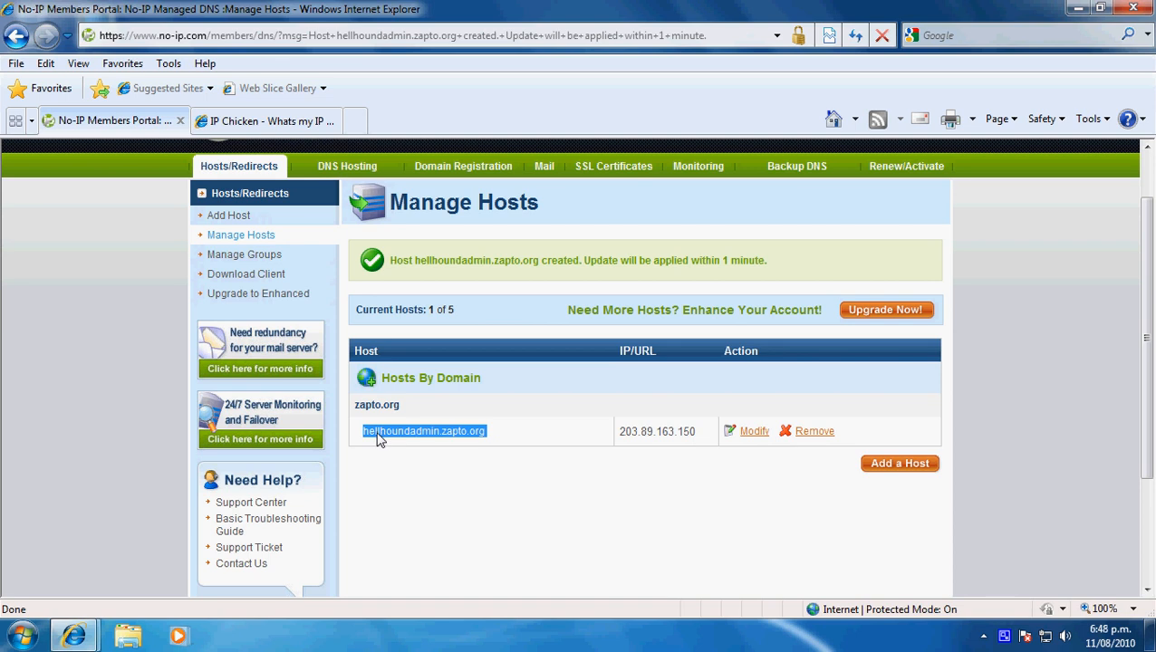
left_click(509, 437)
scroll(511, 439, "up", 2)
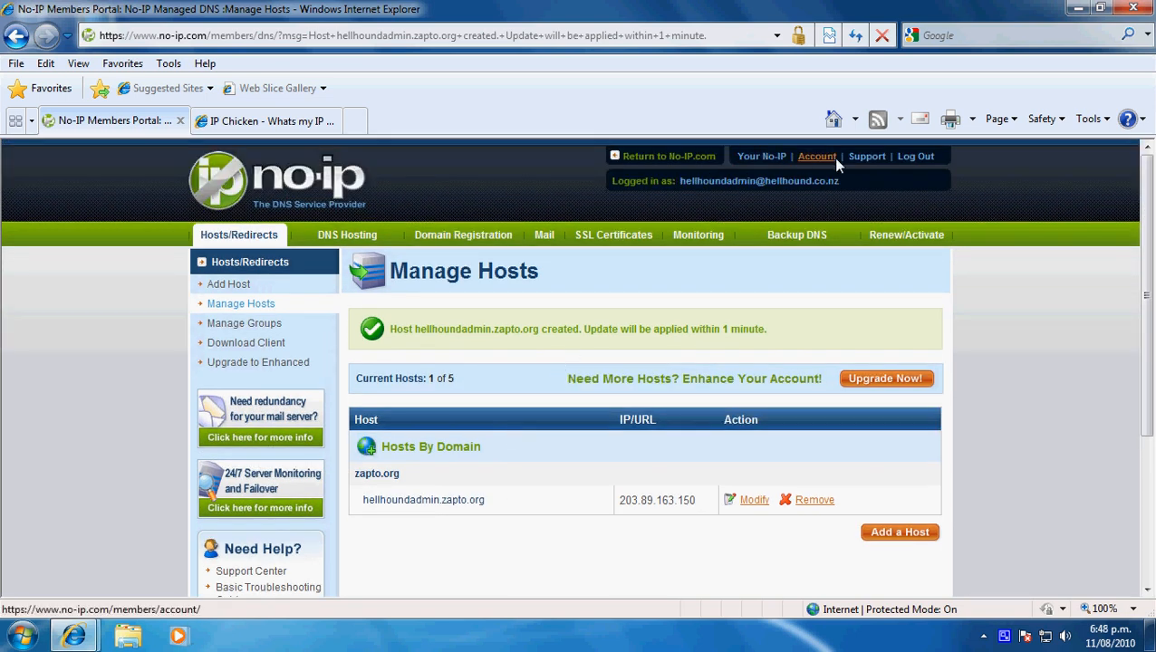
left_click(660, 159)
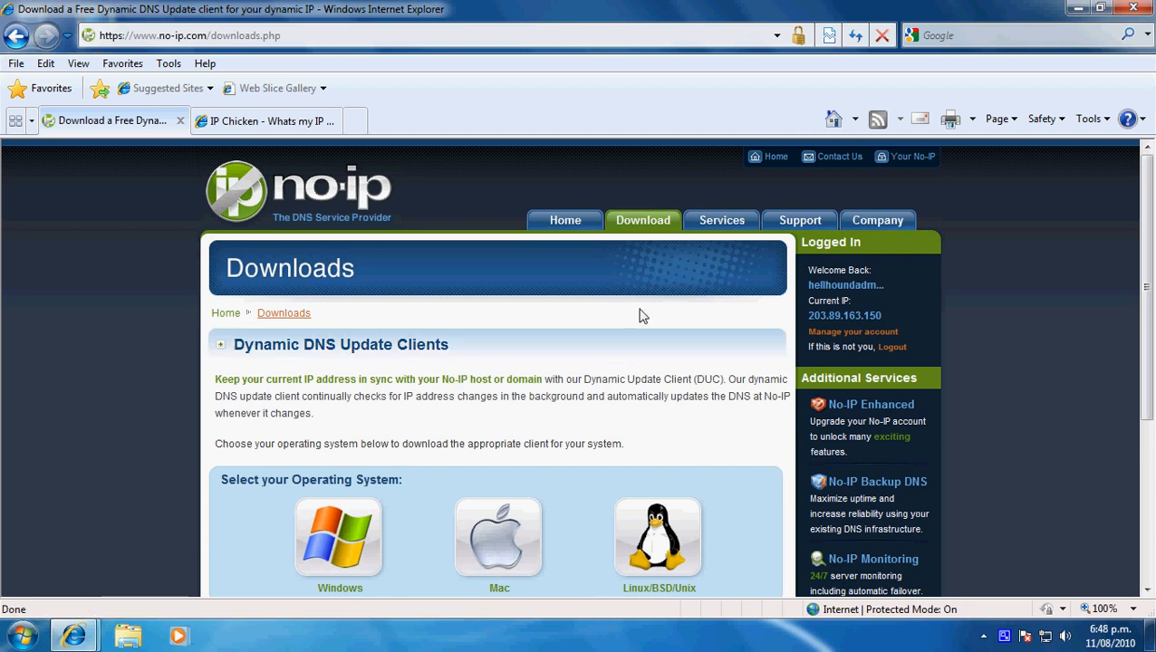
scroll(637, 316, "down", 1)
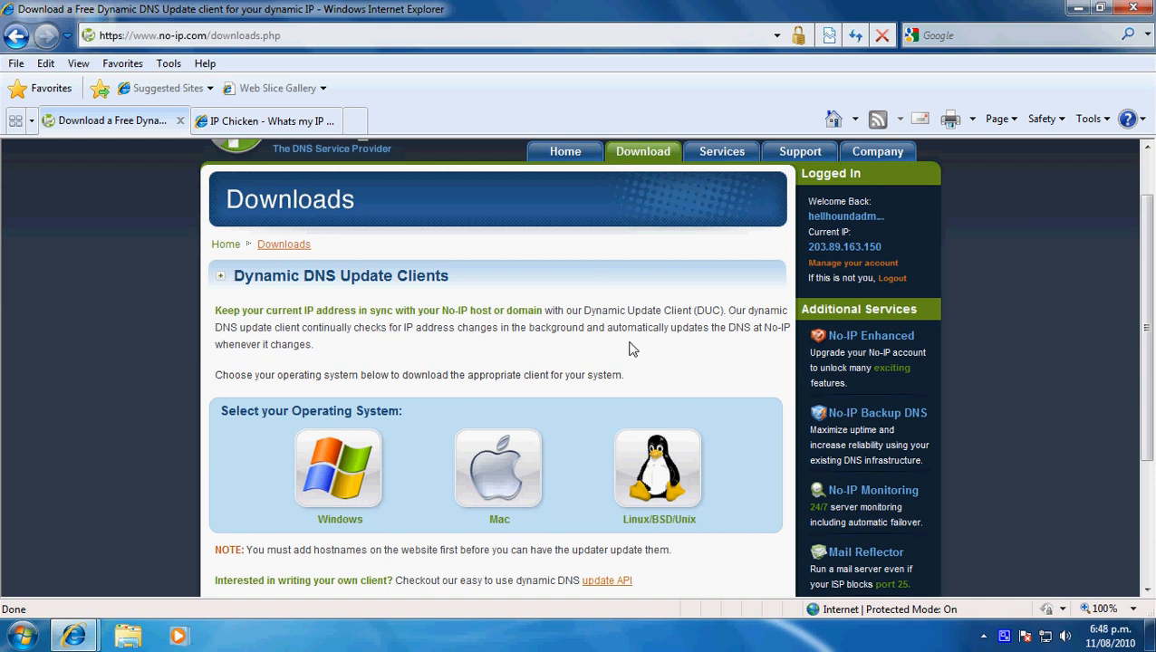
scroll(649, 349, "down", 1)
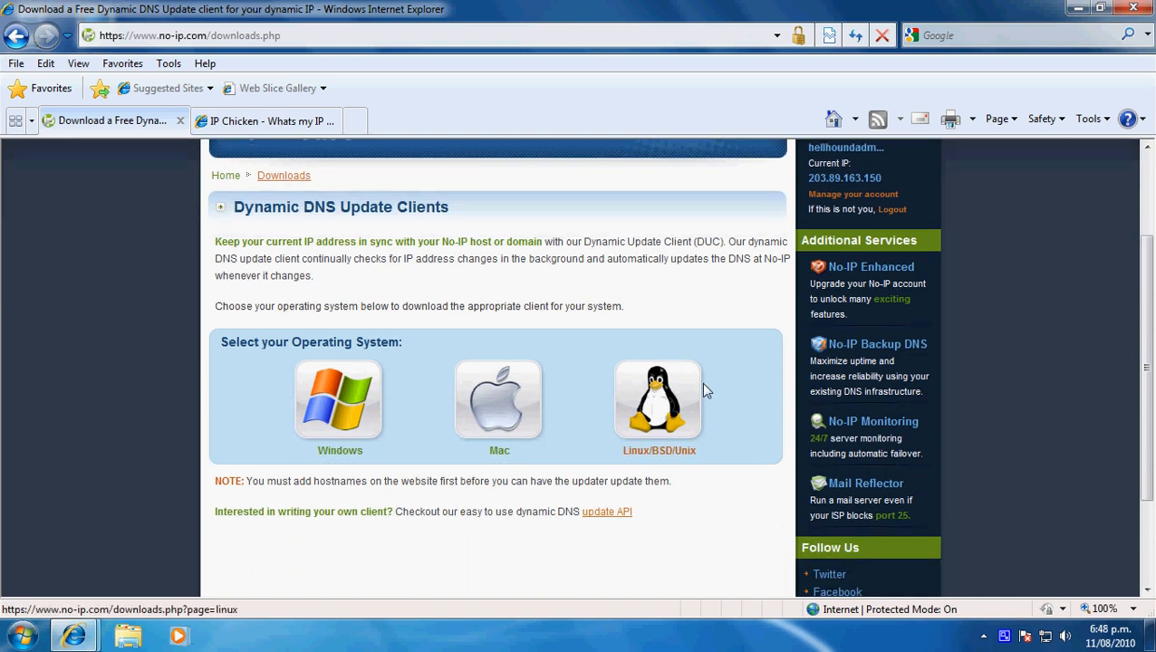
left_click(351, 436)
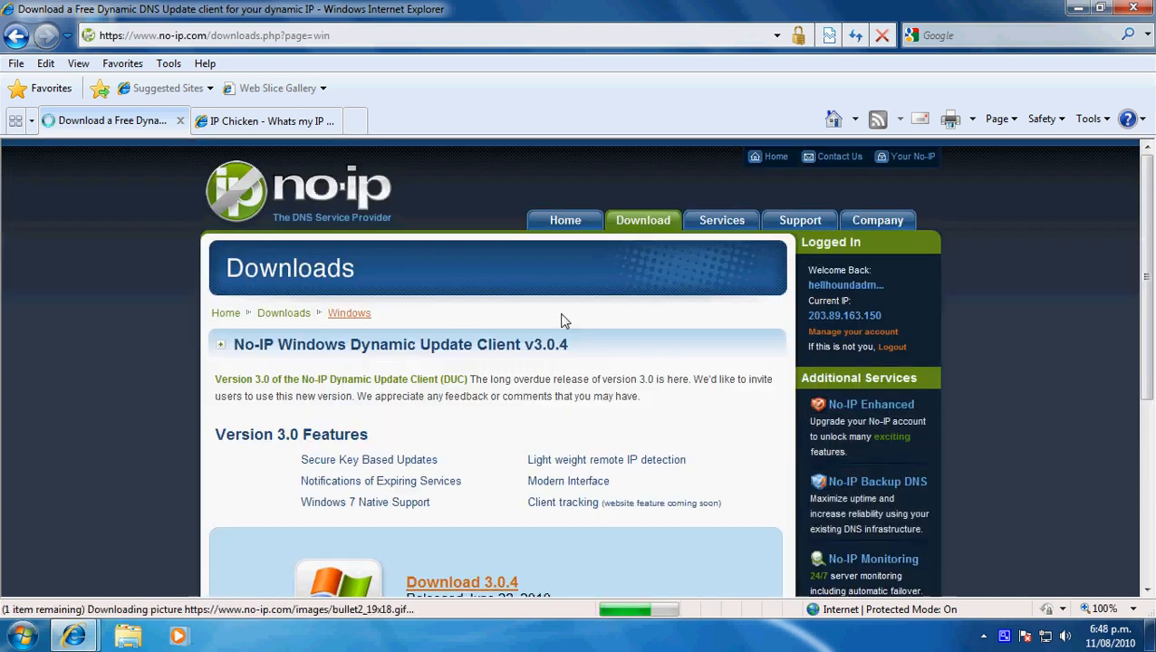
- Download version 3.0.4 of the Windows update client and choose to run ducsetup.exe directly
scroll(580, 330, "down", 3)
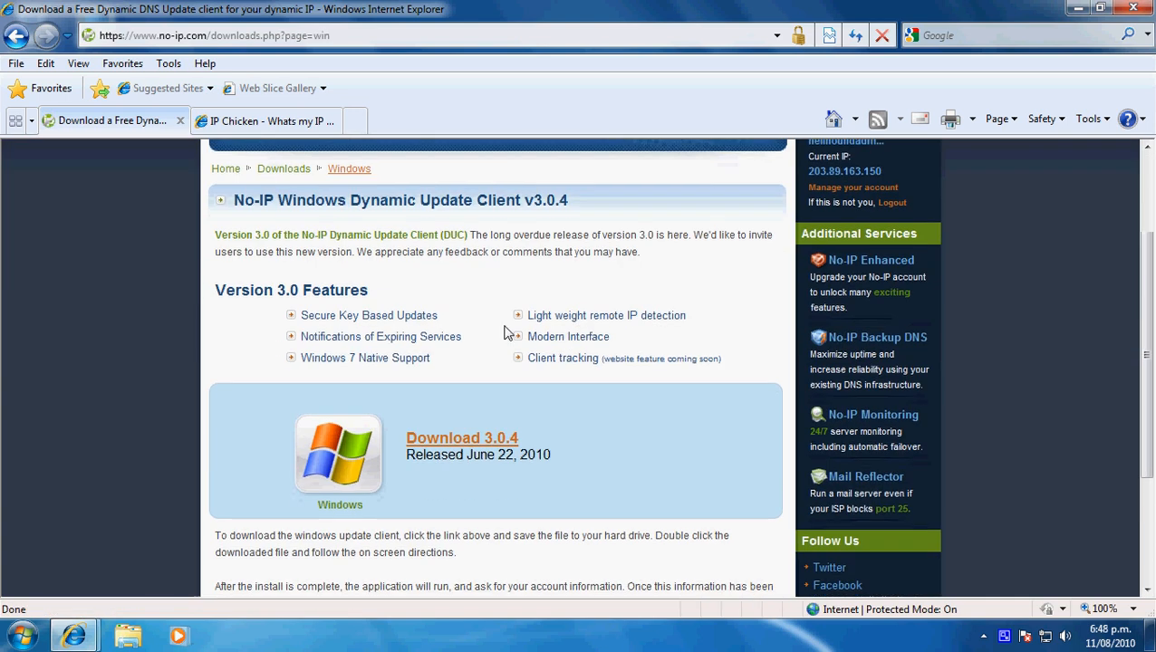
scroll(504, 333, "down", 1)
left_click(473, 376)
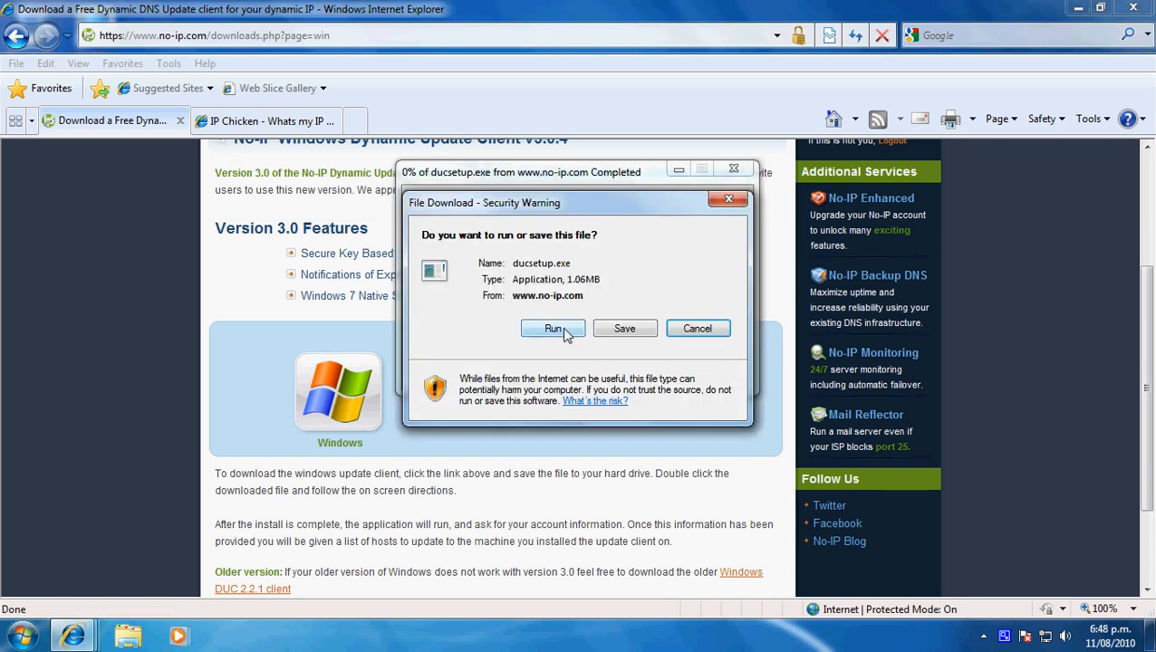
left_click(553, 329)
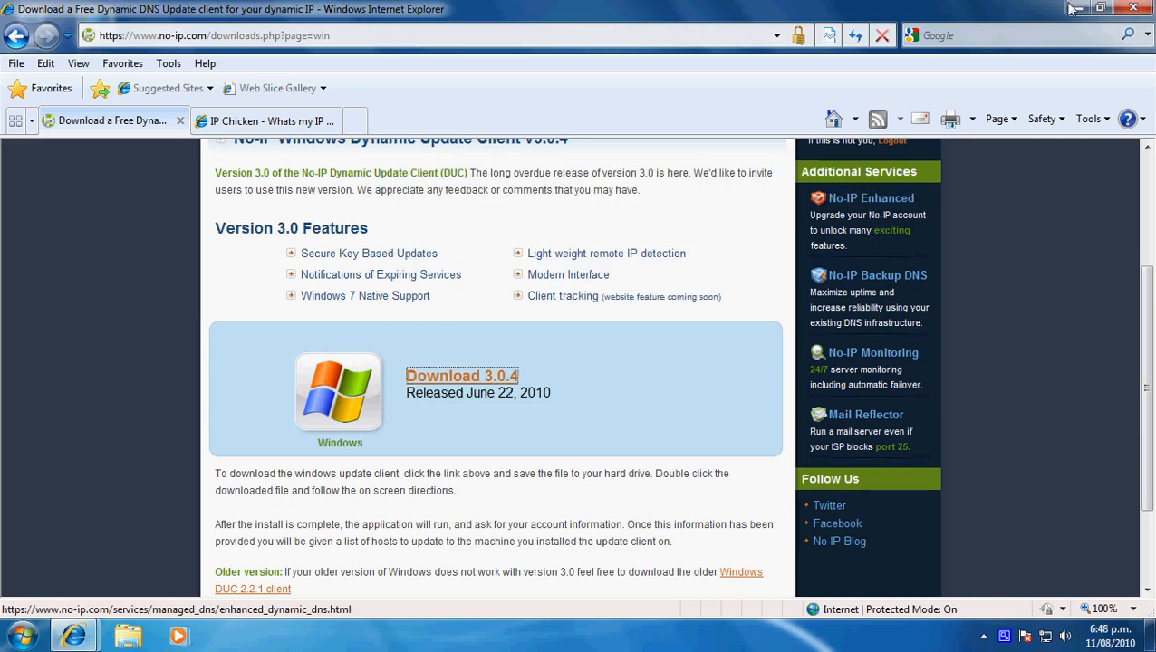
- Run ducsetup.exe from the desktop and install No-IP DUC into C:\Program Files\No-IP with the default options
left_click(1076, 8)
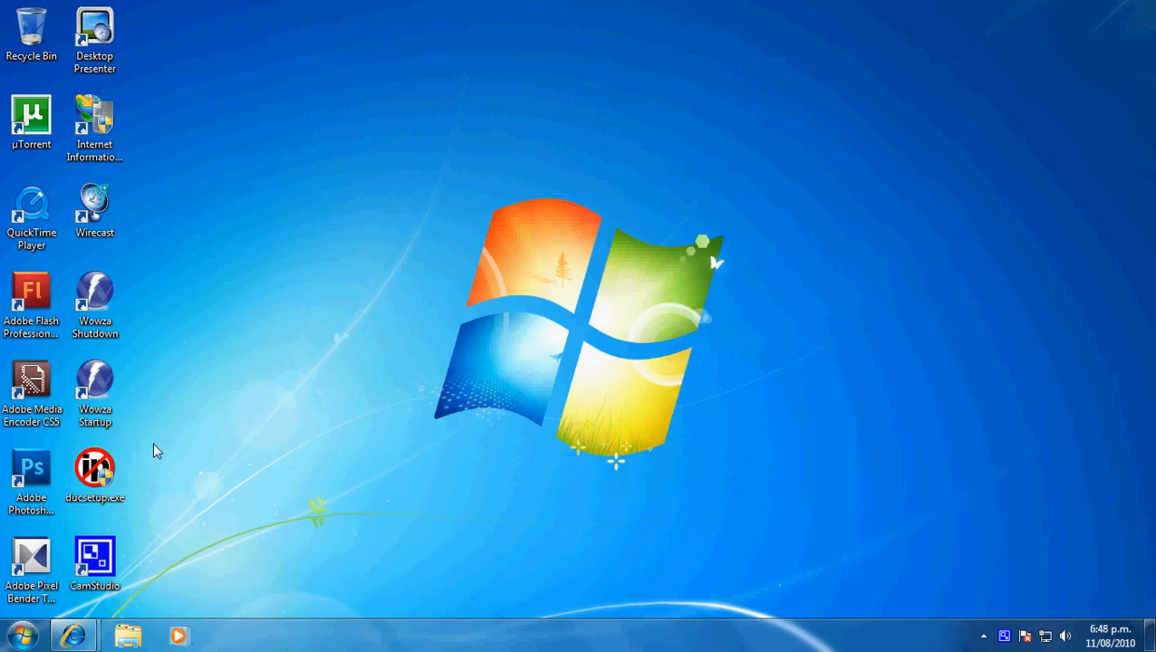
left_click(95, 471)
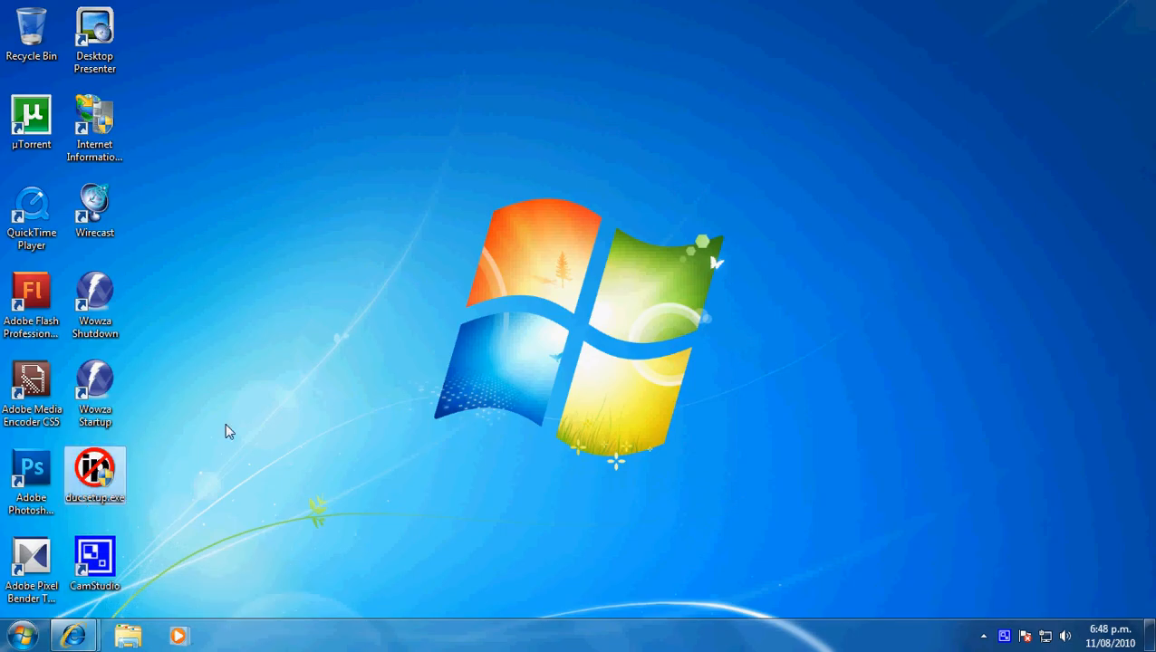
left_click(712, 260)
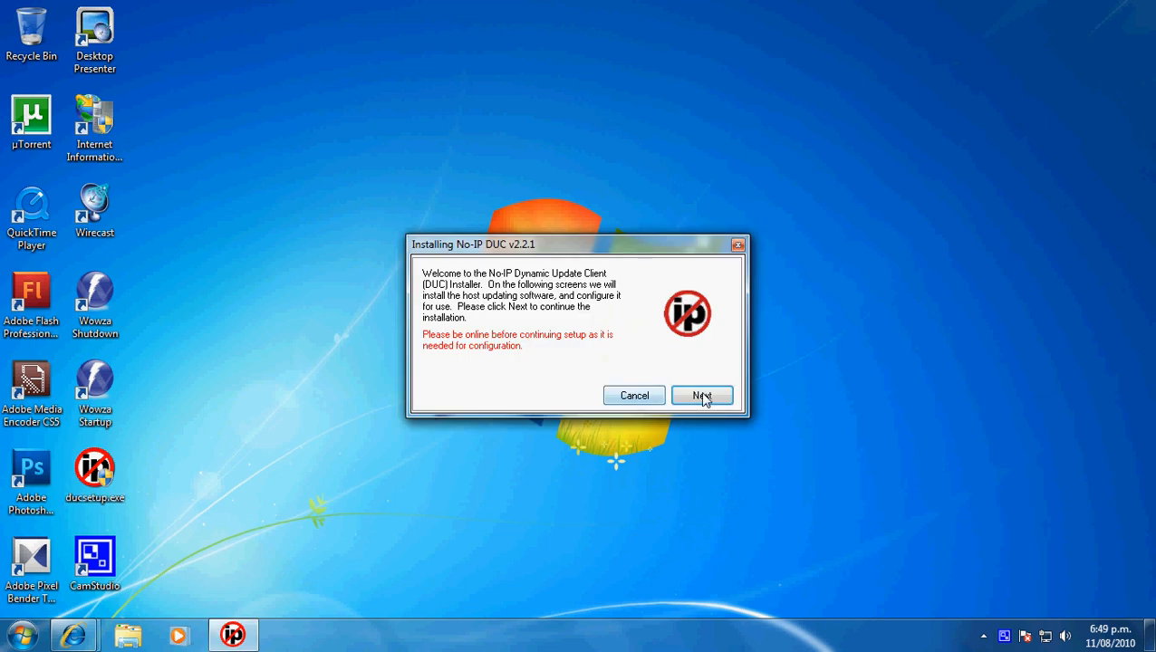
left_click(704, 398)
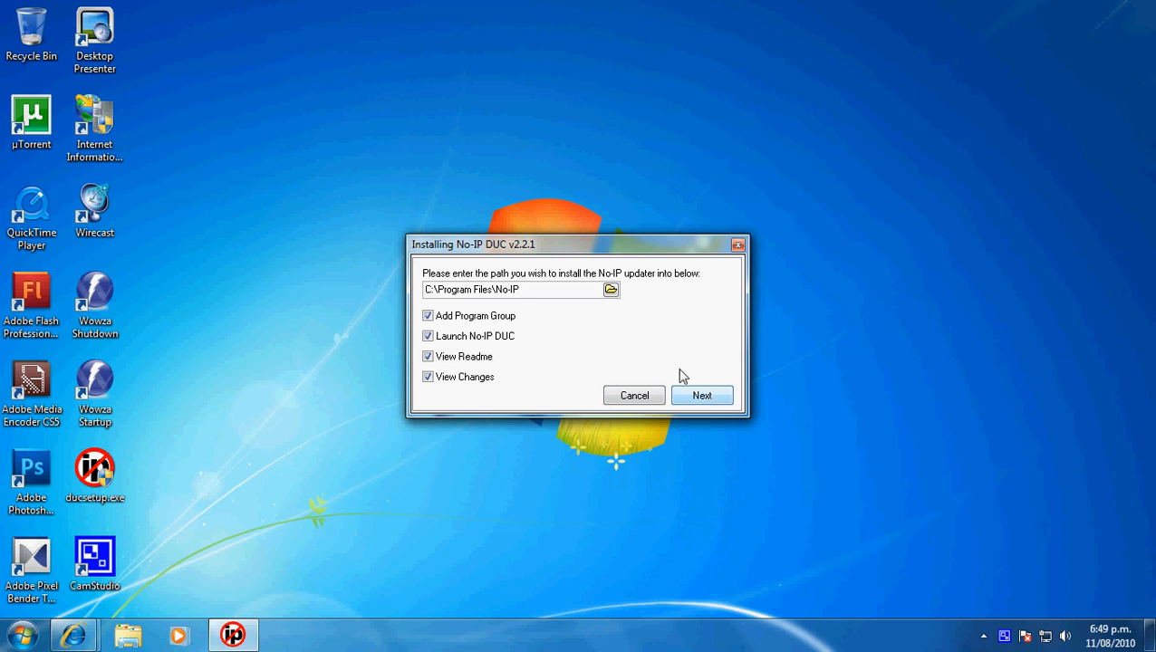
left_click(694, 400)
left_click(698, 395)
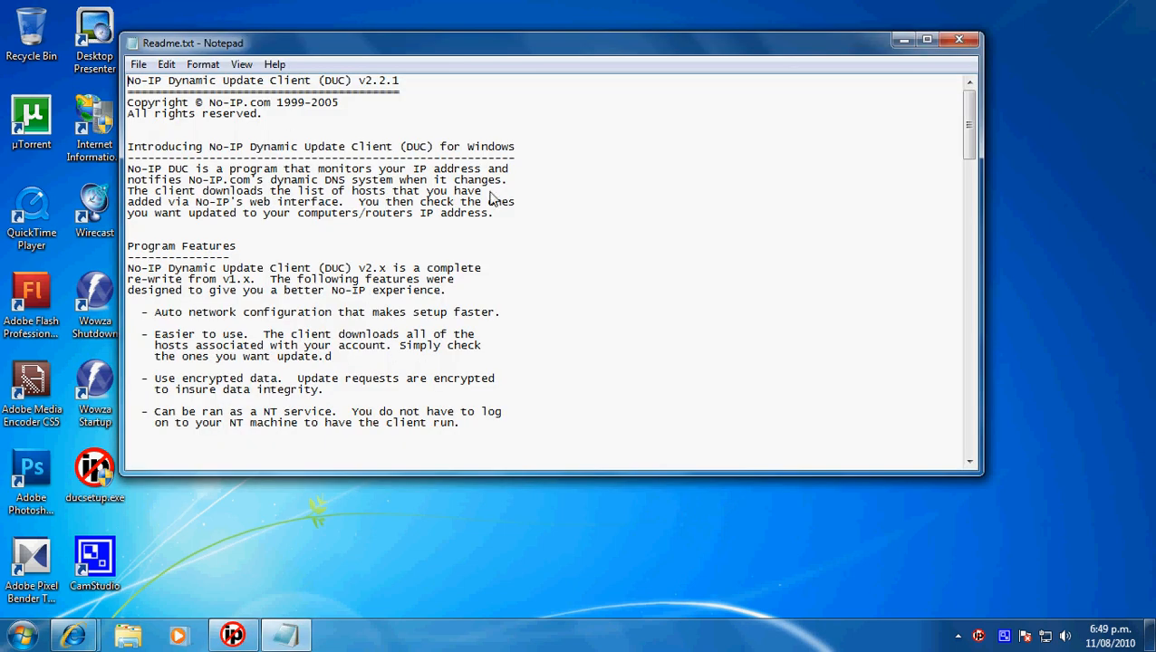
- Skim the update client's Readme.txt and close it
scroll(540, 201, "down", 5)
scroll(541, 201, "up", 5)
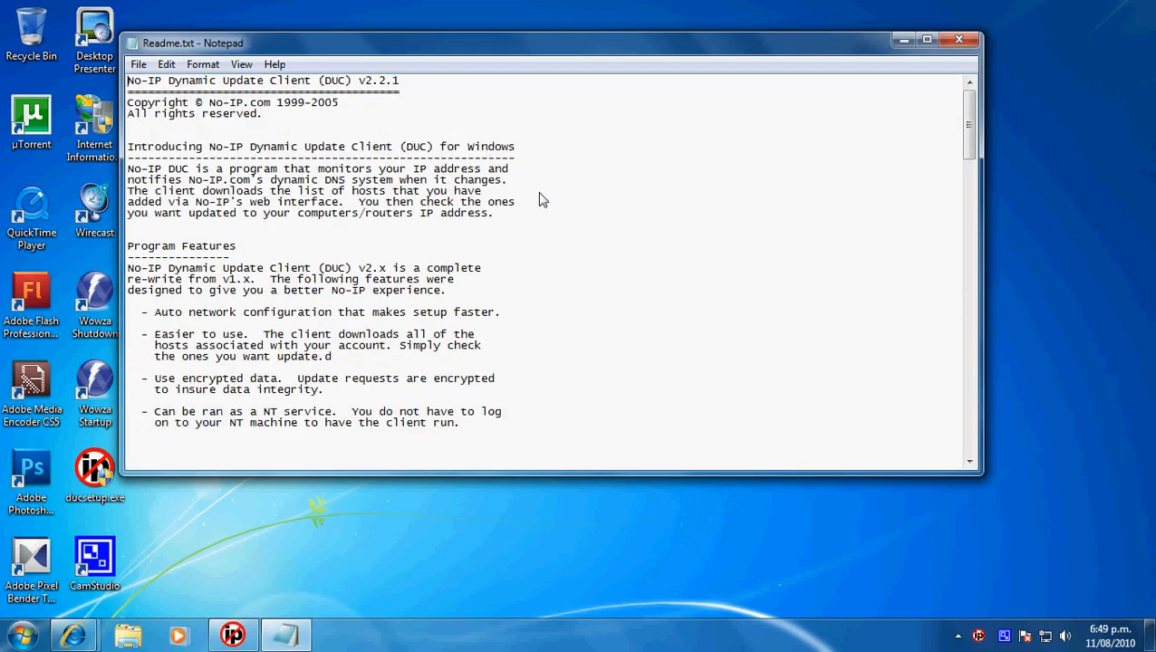
left_click(962, 42)
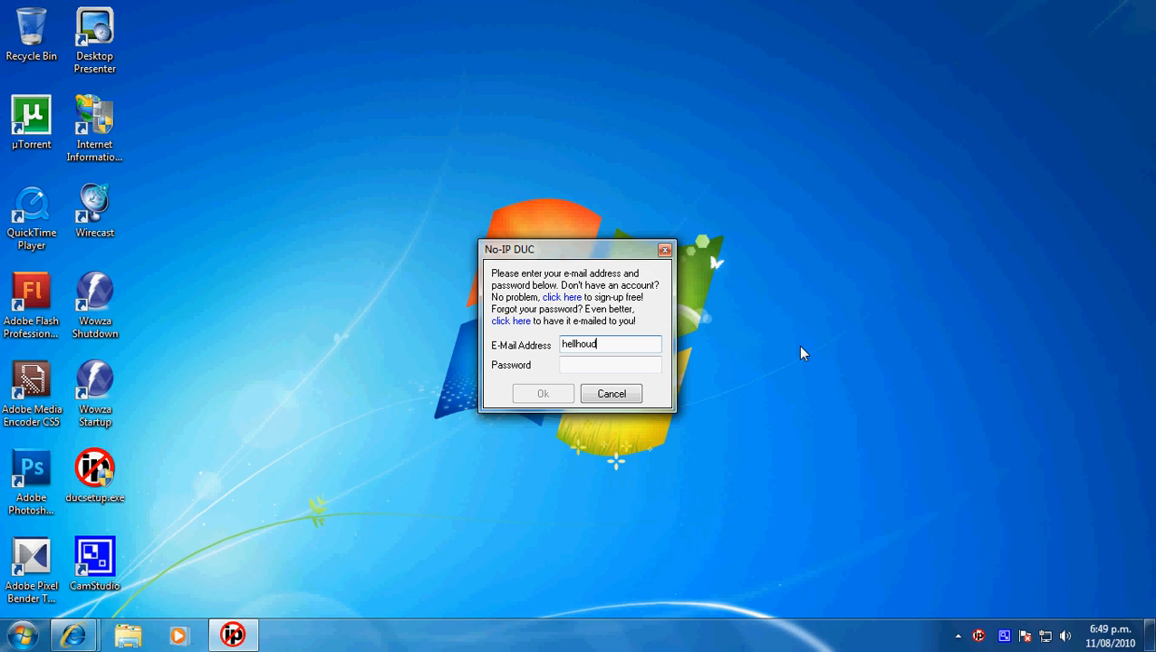
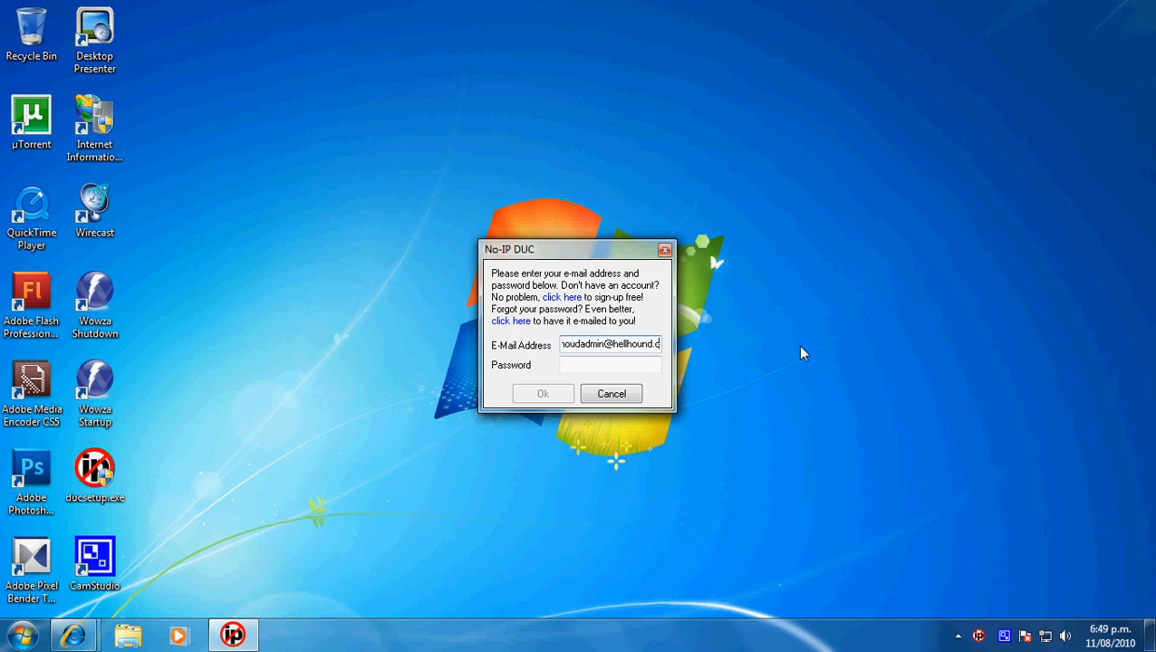
- Enter the No-IP account's e-mail address and password in the update client and submit the login
key("Tab")
type("***")
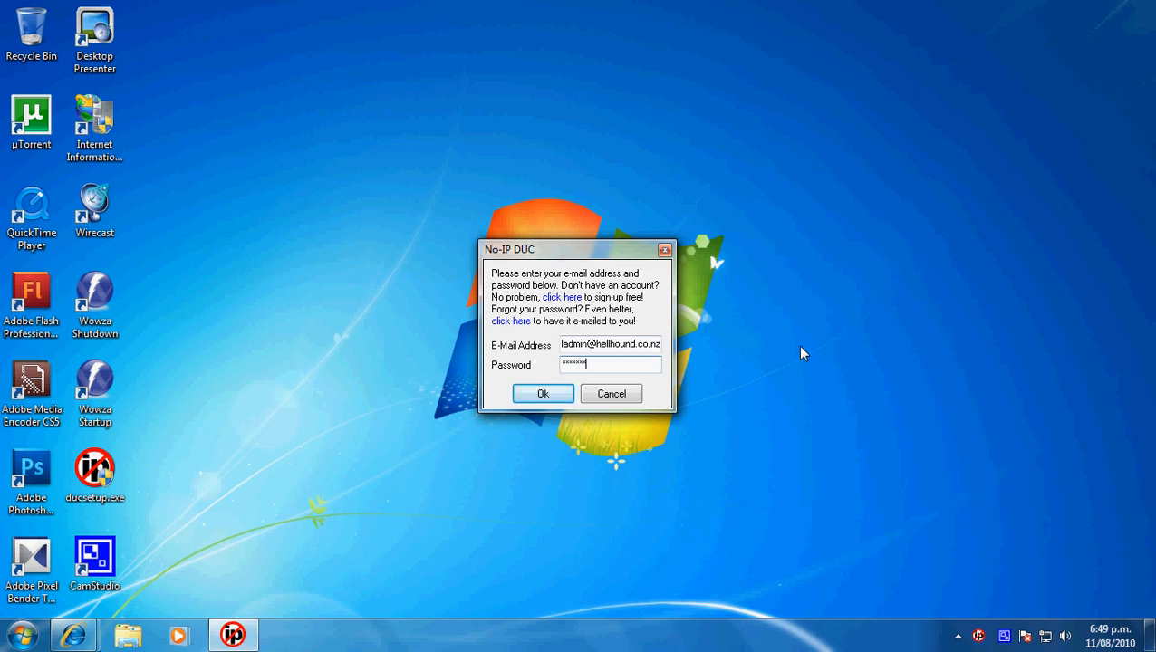
key("Return")
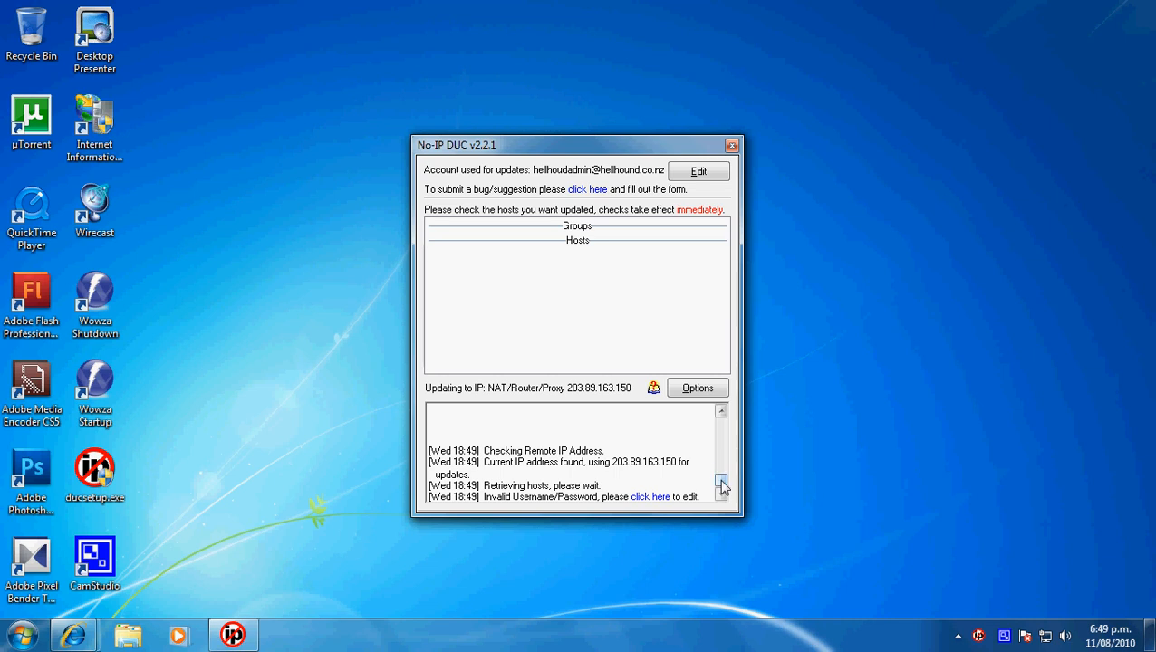
- Reopen the update client's login details, correct the spelling of the account e-mail address, and submit them again
left_click(654, 496)
double_click(590, 351)
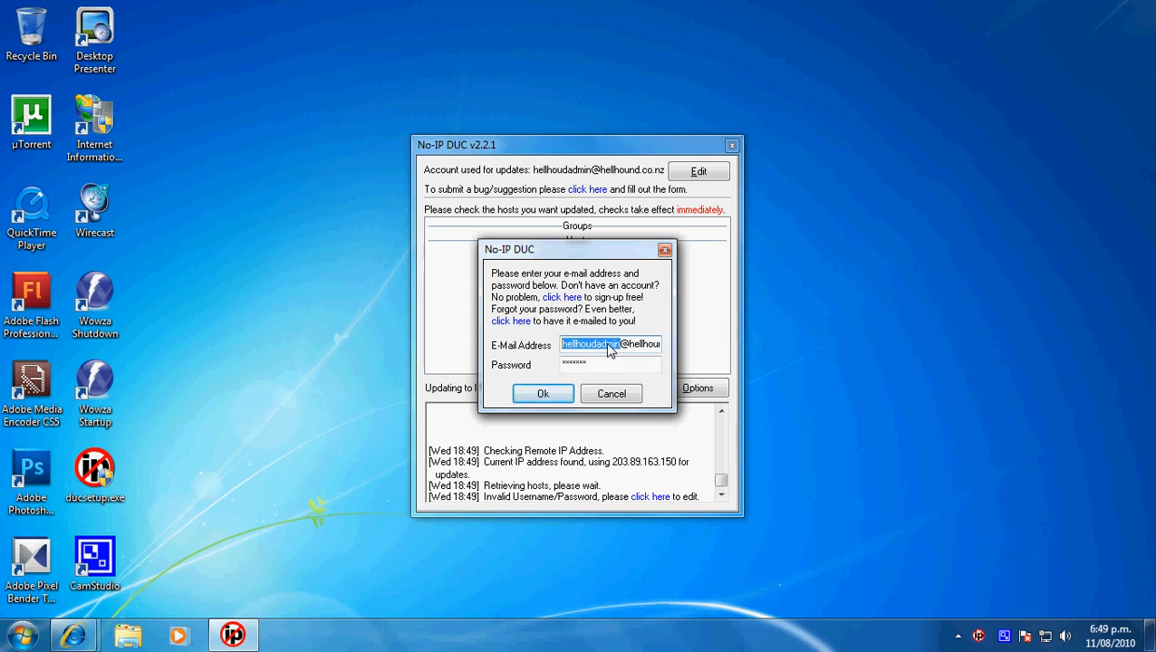
left_click(591, 345)
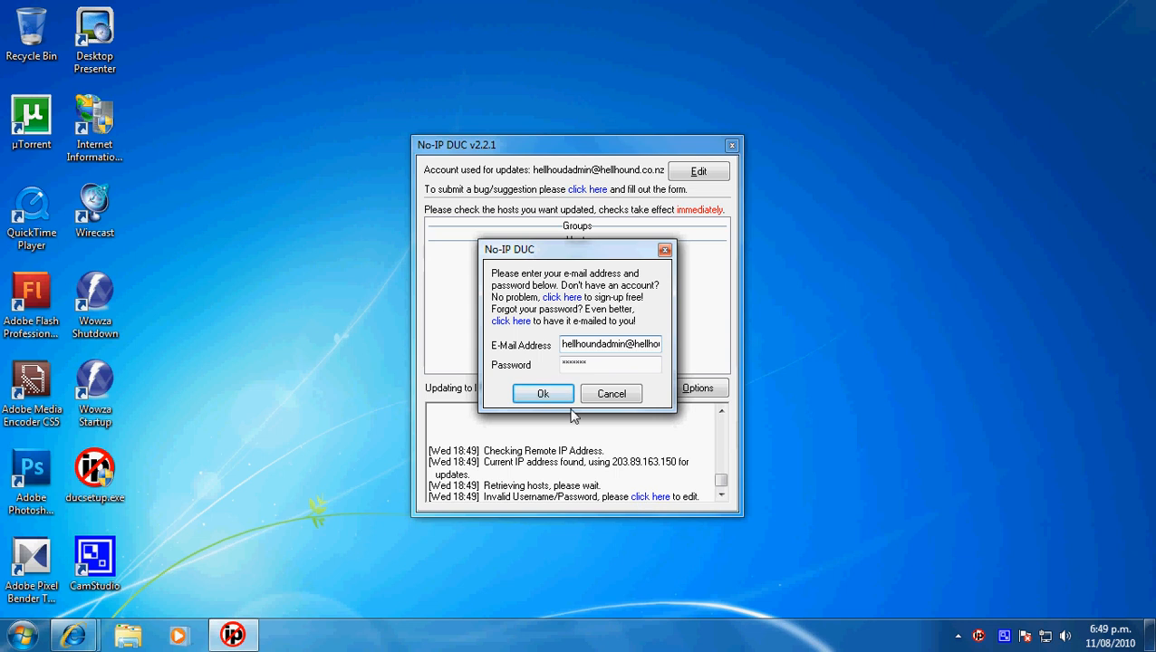
left_click(553, 396)
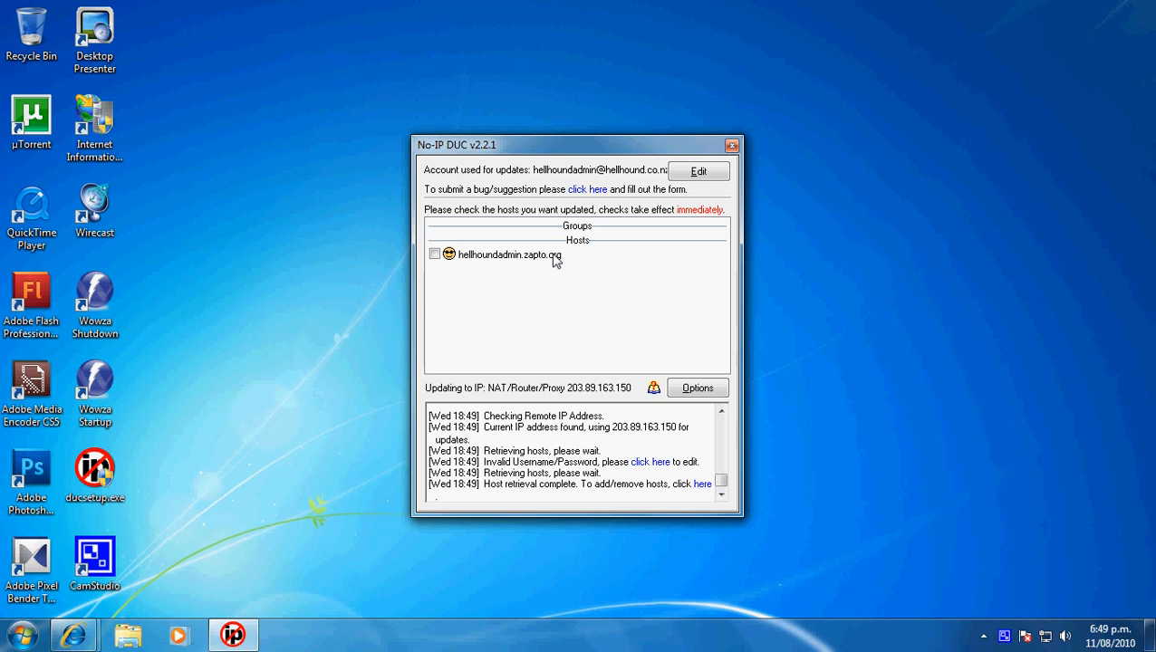
- Enable automatic IP updates for the host hellhoundadmin.zapto.org and close the update client's window
left_click(435, 255)
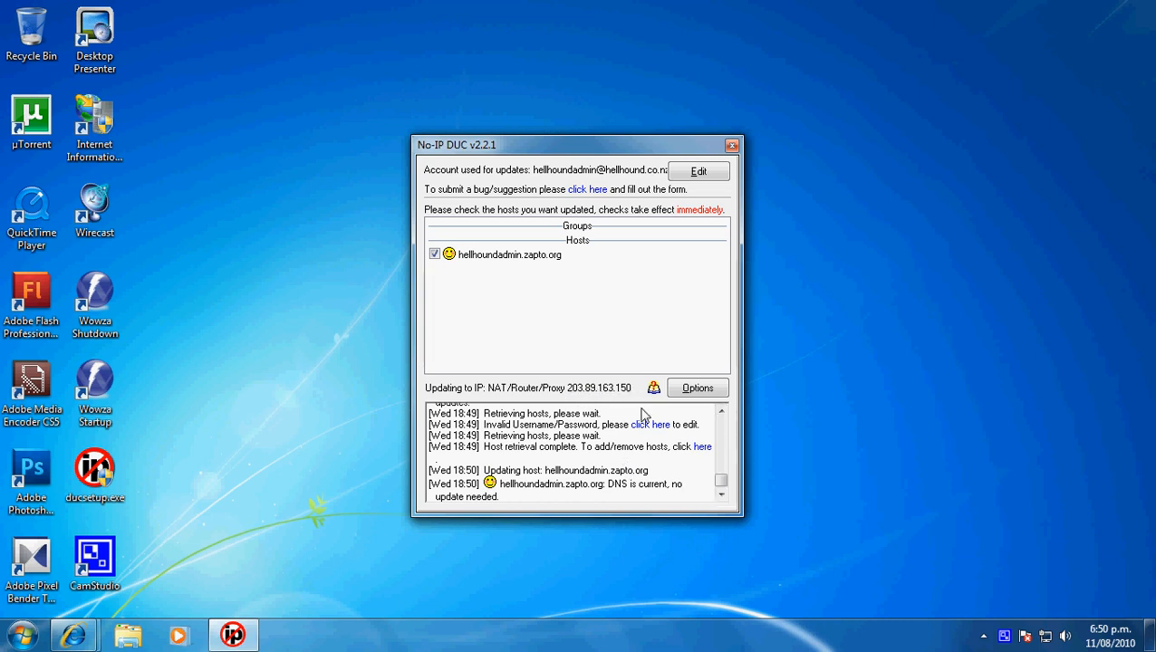
left_click(731, 147)
left_click(984, 636)
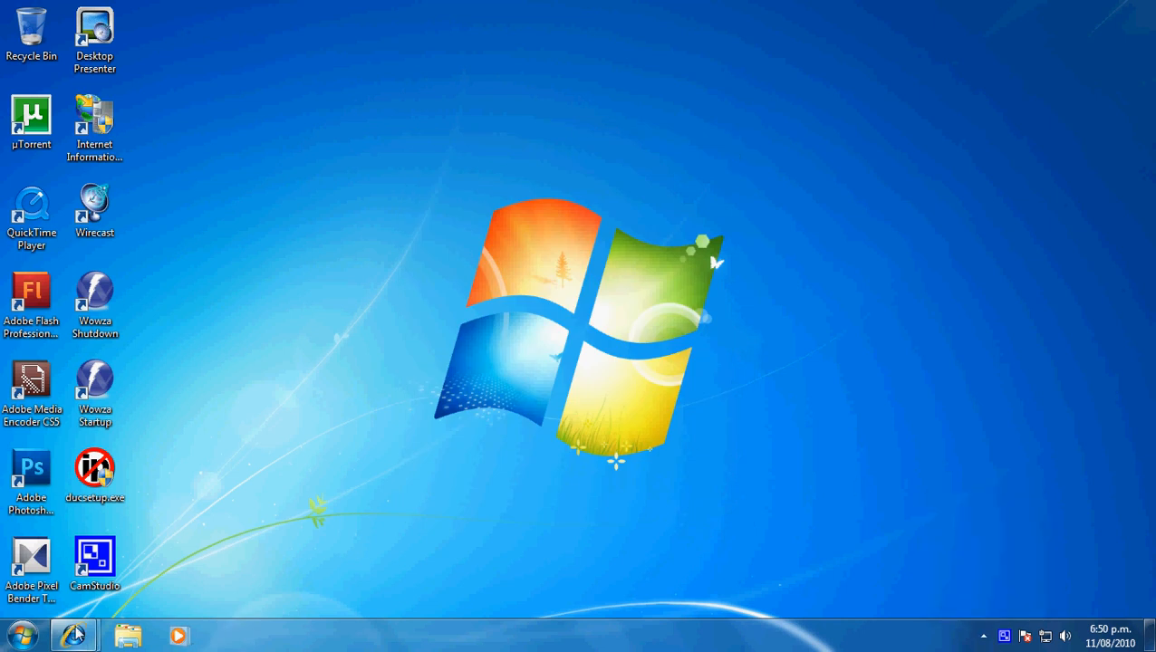
- Switch to Internet Explorer and load hidemyass.com in place of the IP Chicken page
mouse_move(72, 636)
left_click(255, 580)
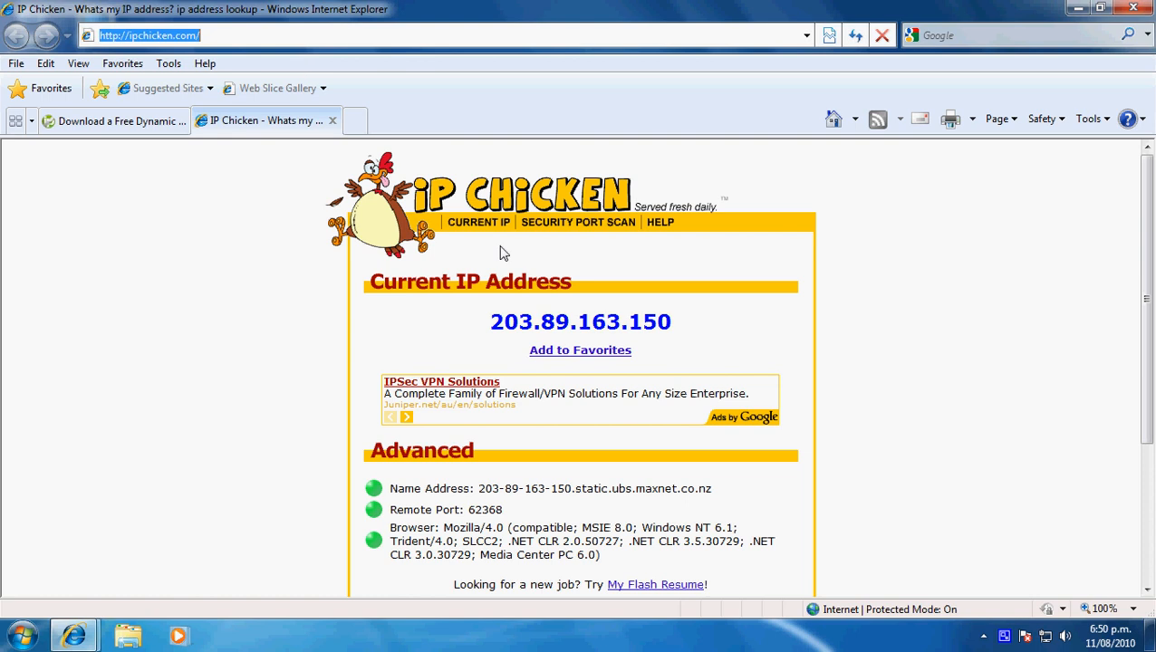
type("hide")
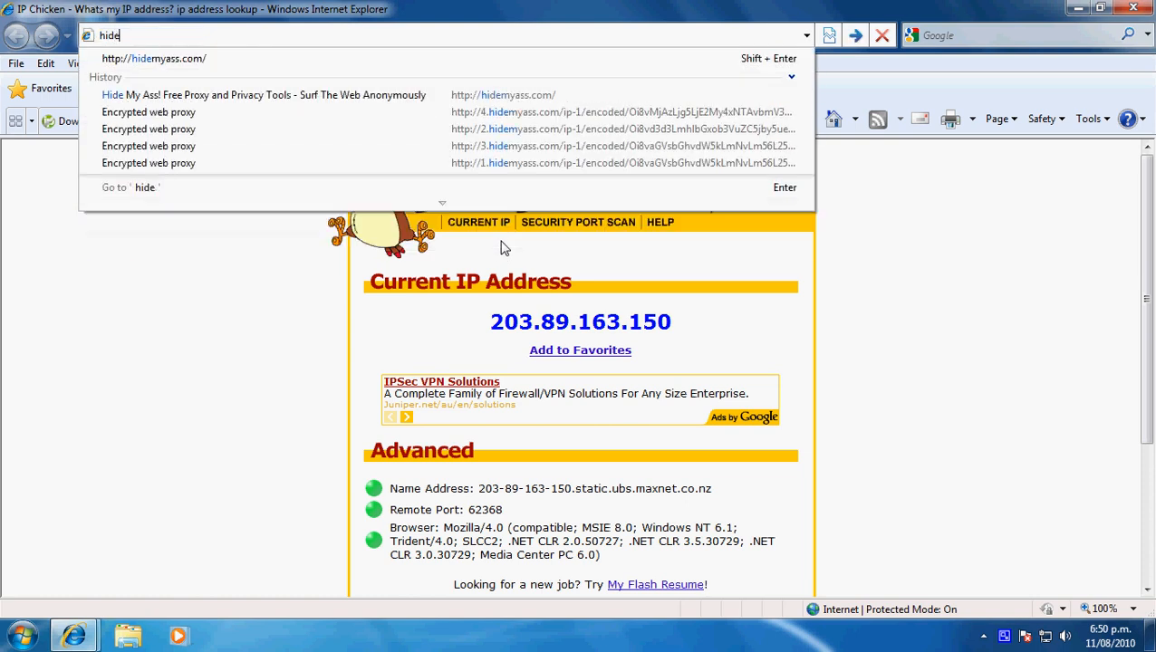
type("myass.")
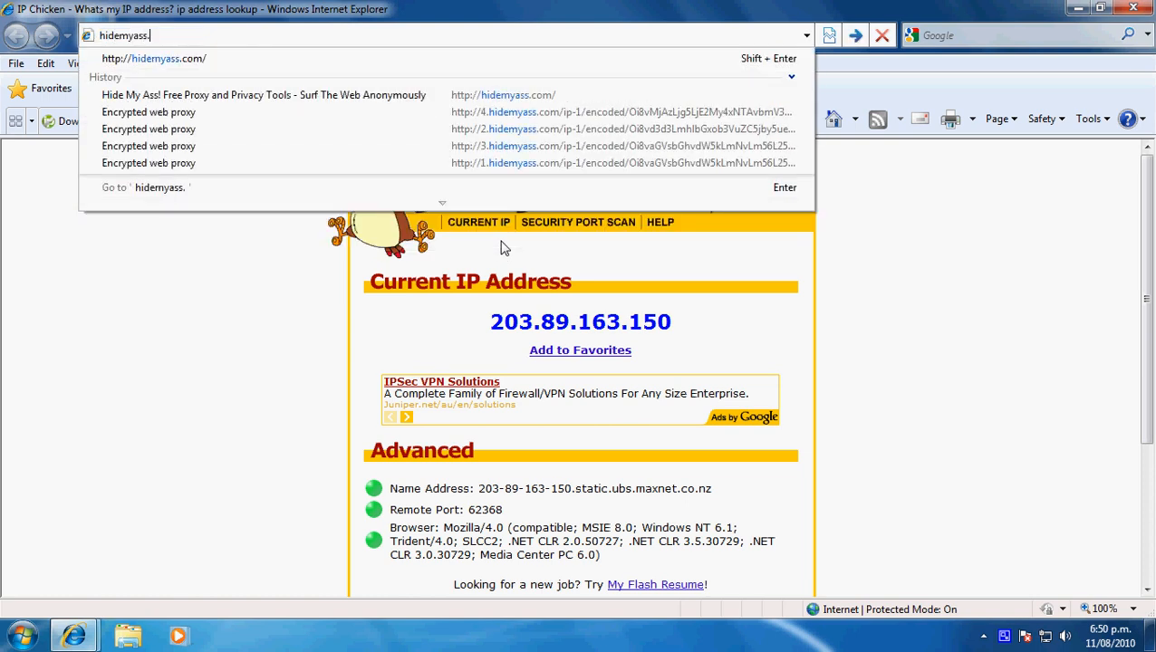
type("com")
key("Return")
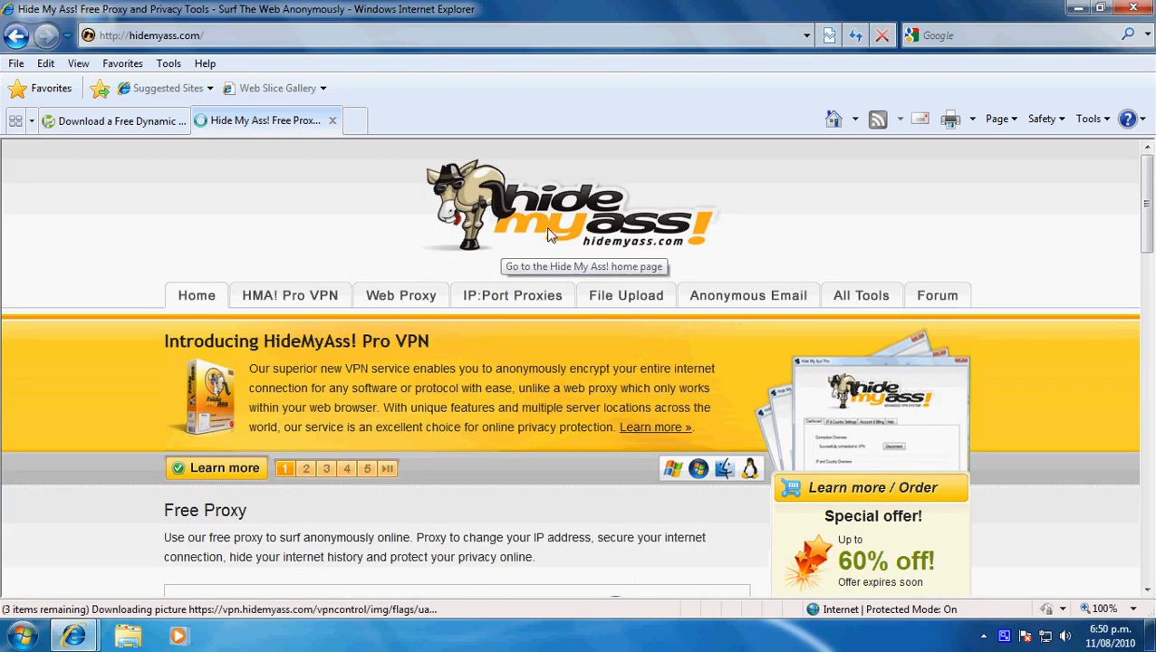
- Load hellhoundadmin.zapto.org through the free web proxy and check the address of the page it serves
scroll(548, 236, "down", 3)
left_click_drag(312, 408, 230, 410)
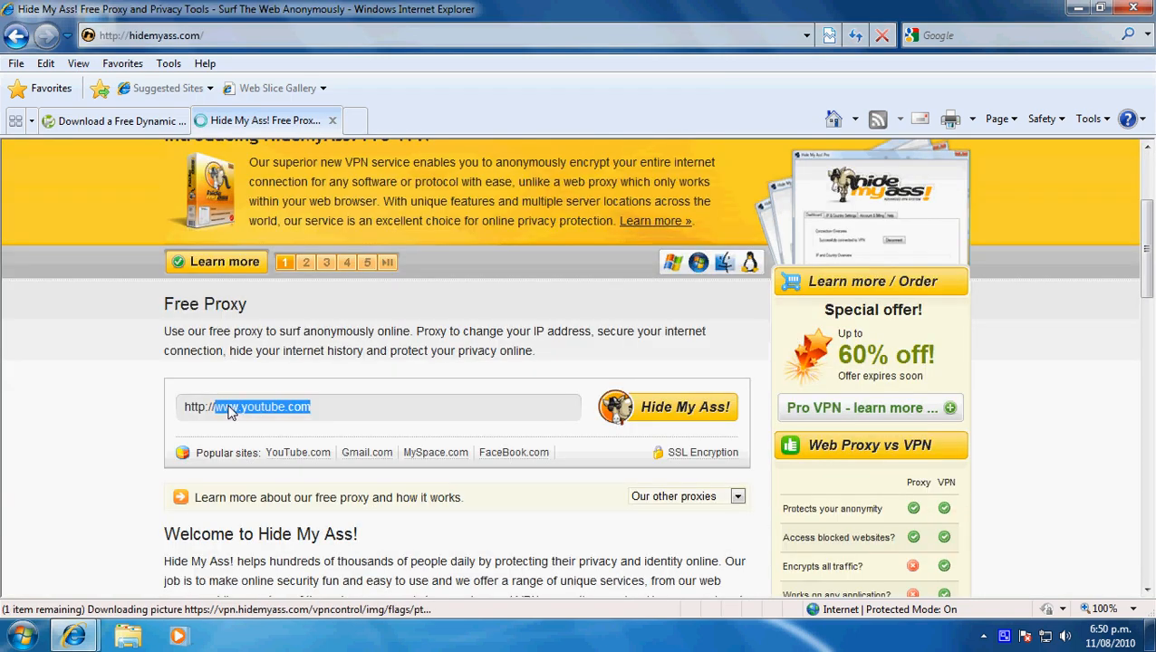
type("hellhound")
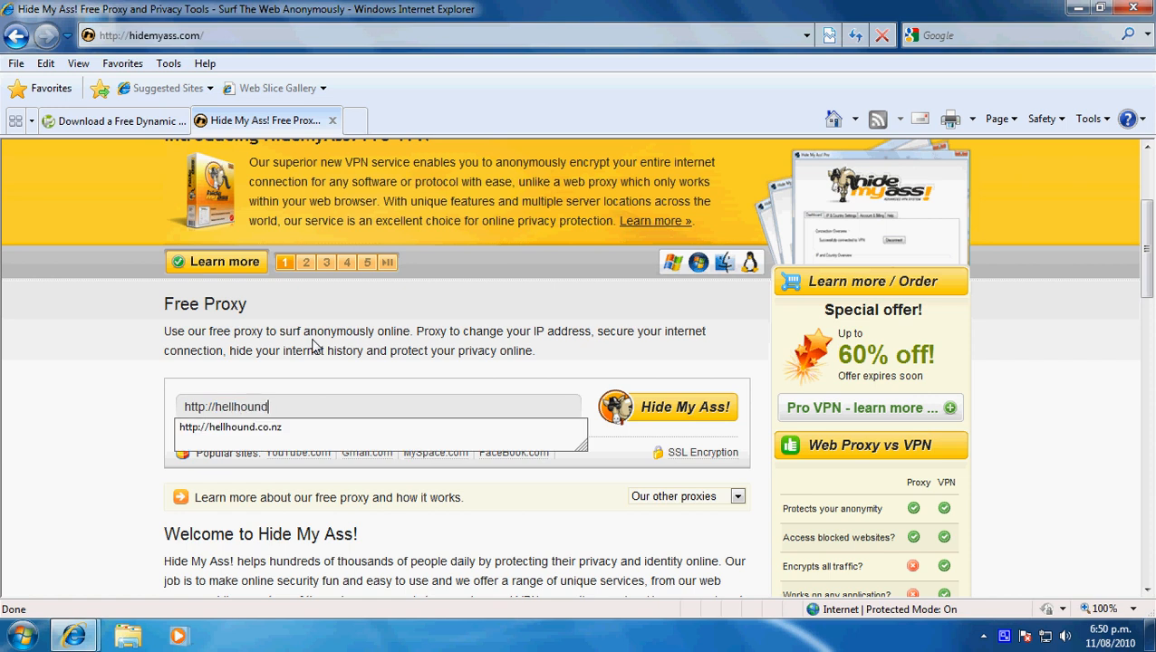
type(".zapto.org")
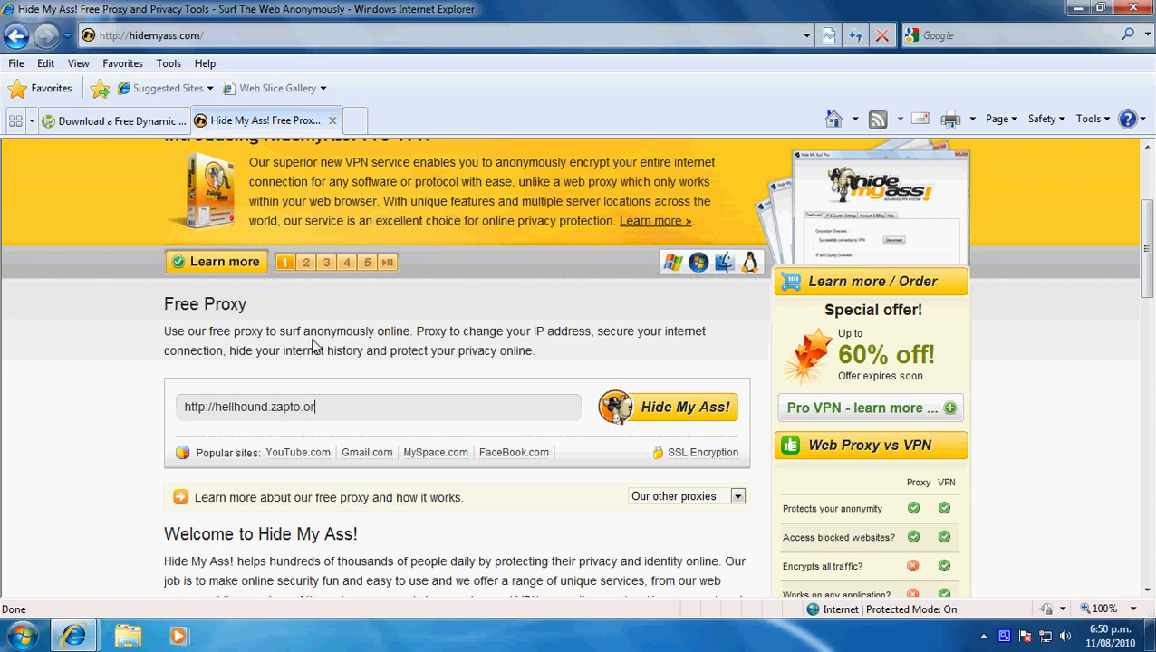
left_click(269, 409)
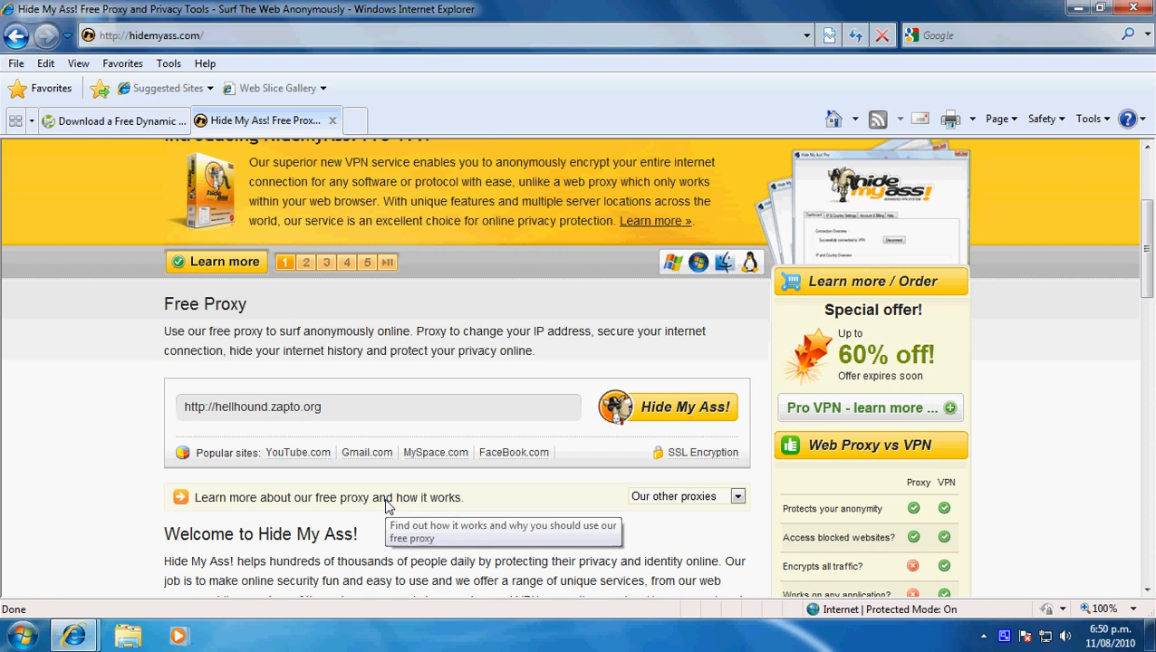
type("admin")
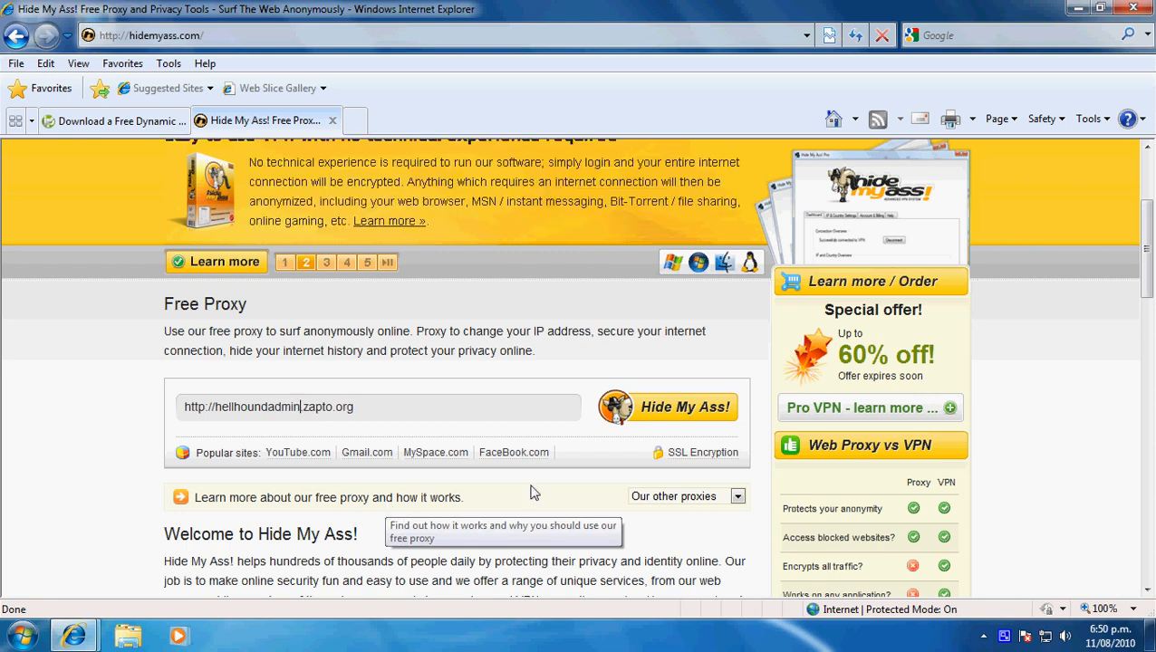
left_click(645, 416)
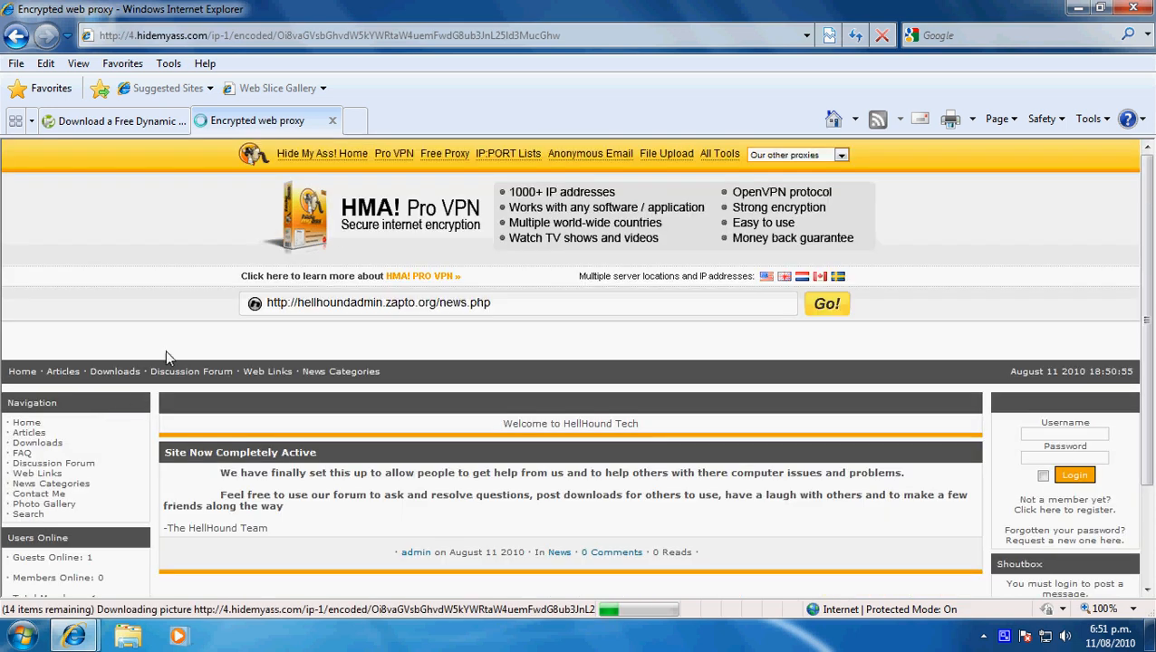
left_click_drag(436, 305, 315, 304)
left_click(436, 305)
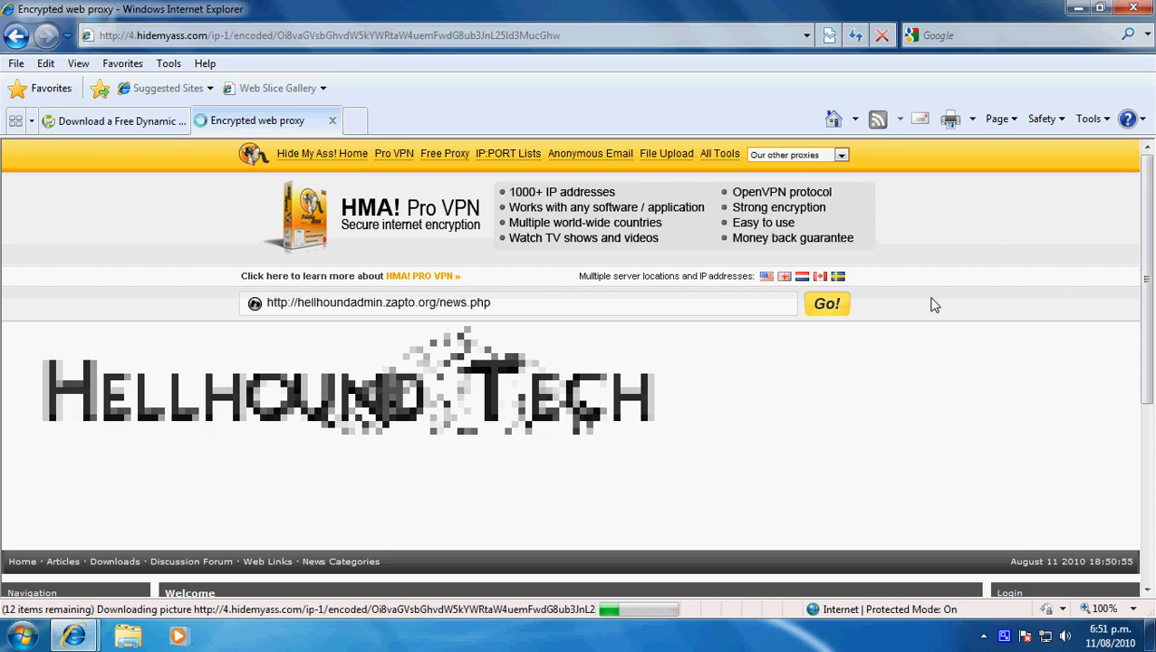
- Look through the site's home page as served by the proxy, examining its address, banner, navigation and welcome content
scroll(934, 305, "down", 5)
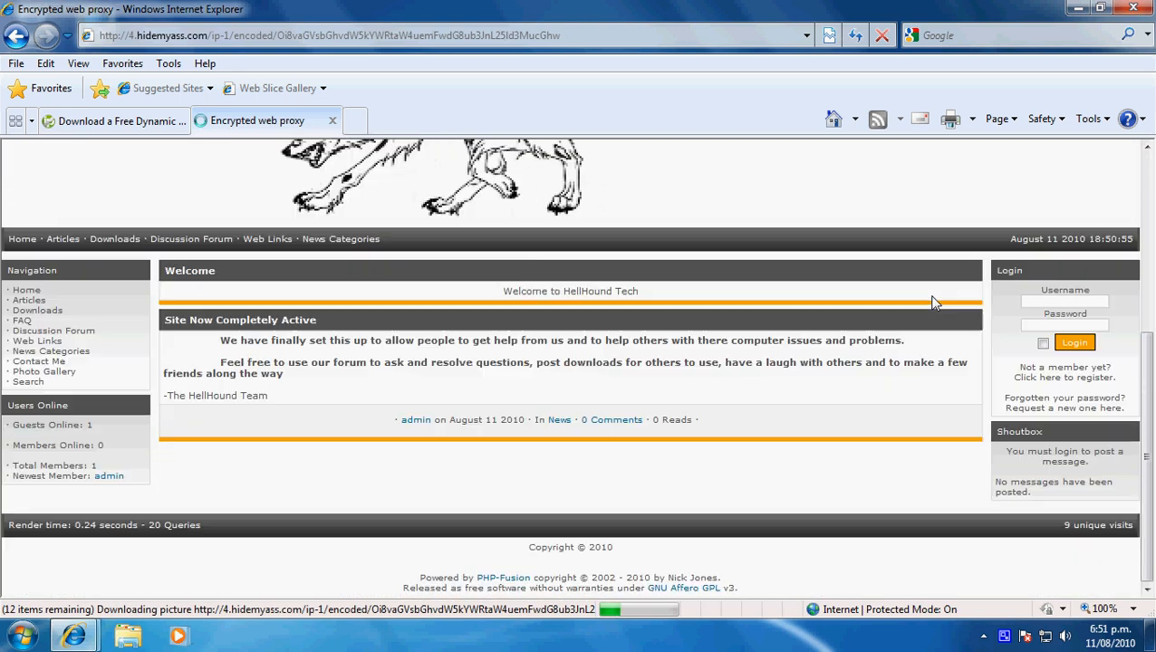
scroll(935, 303, "up", 5)
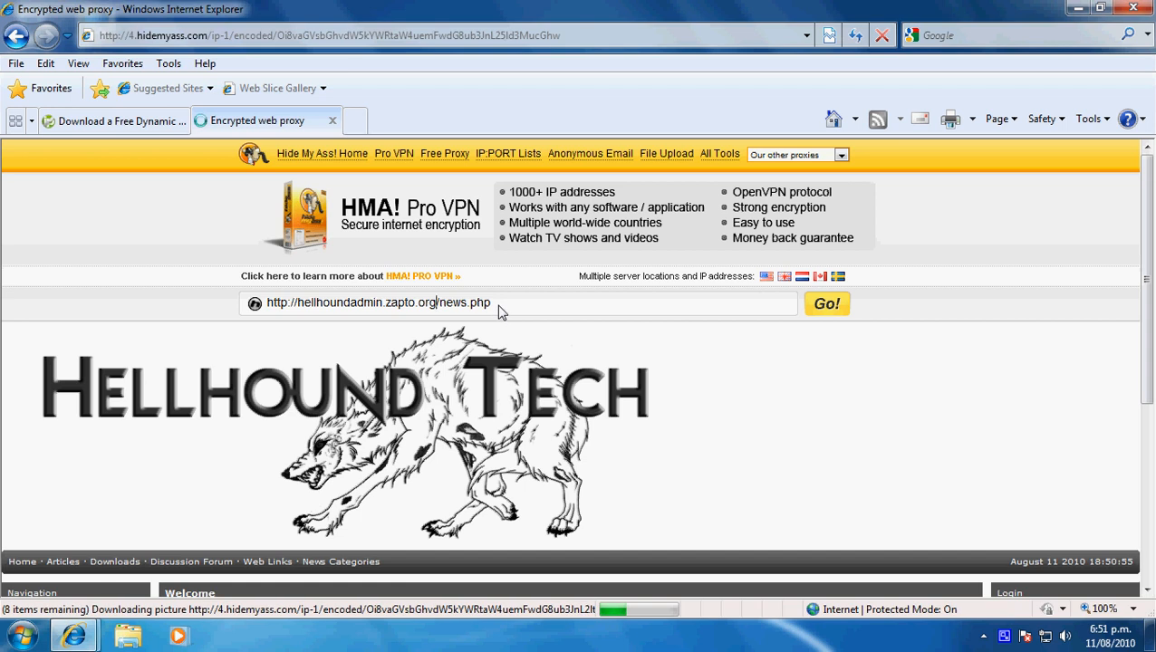
left_click_drag(494, 308, 258, 305)
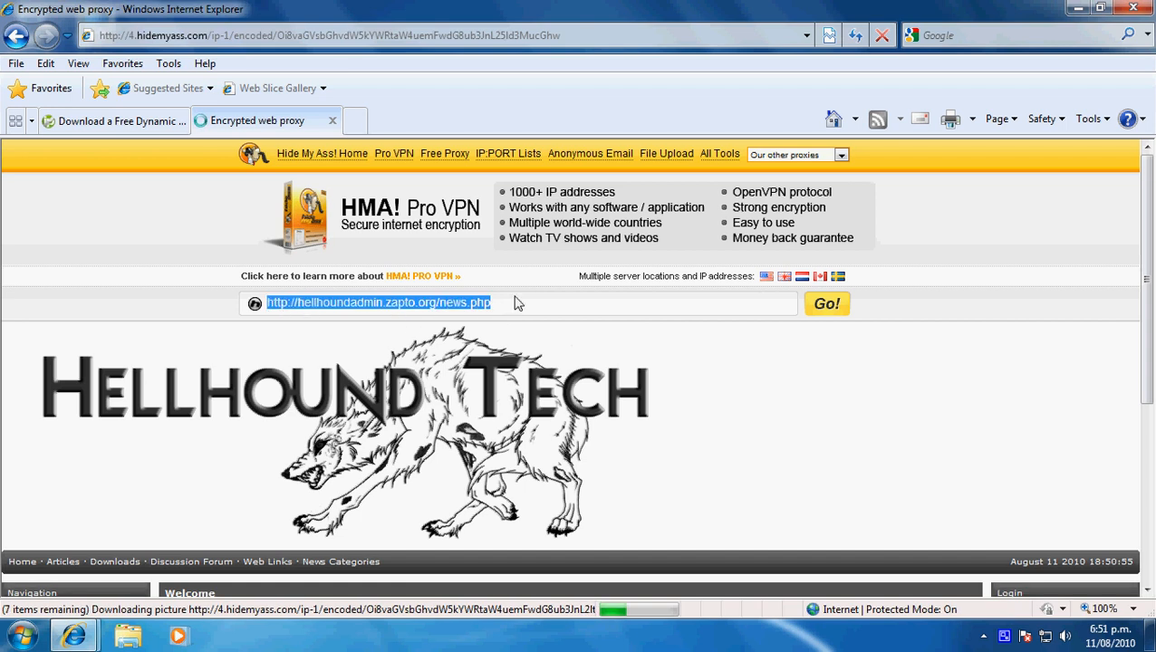
left_click(515, 305)
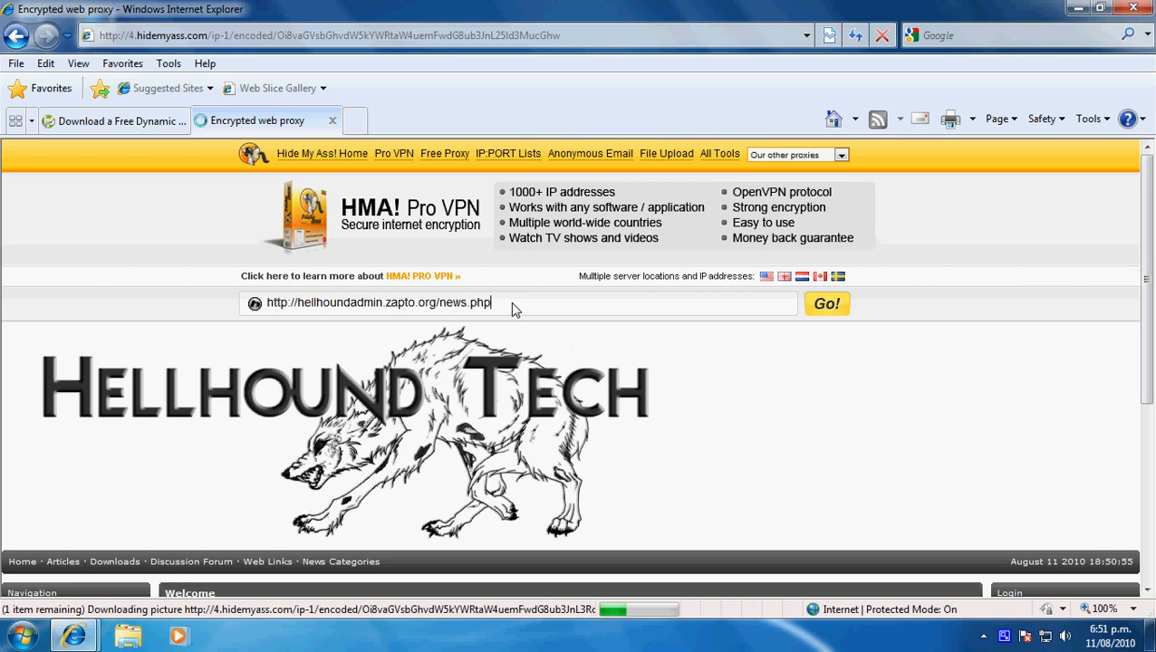
scroll(407, 384, "down", 3)
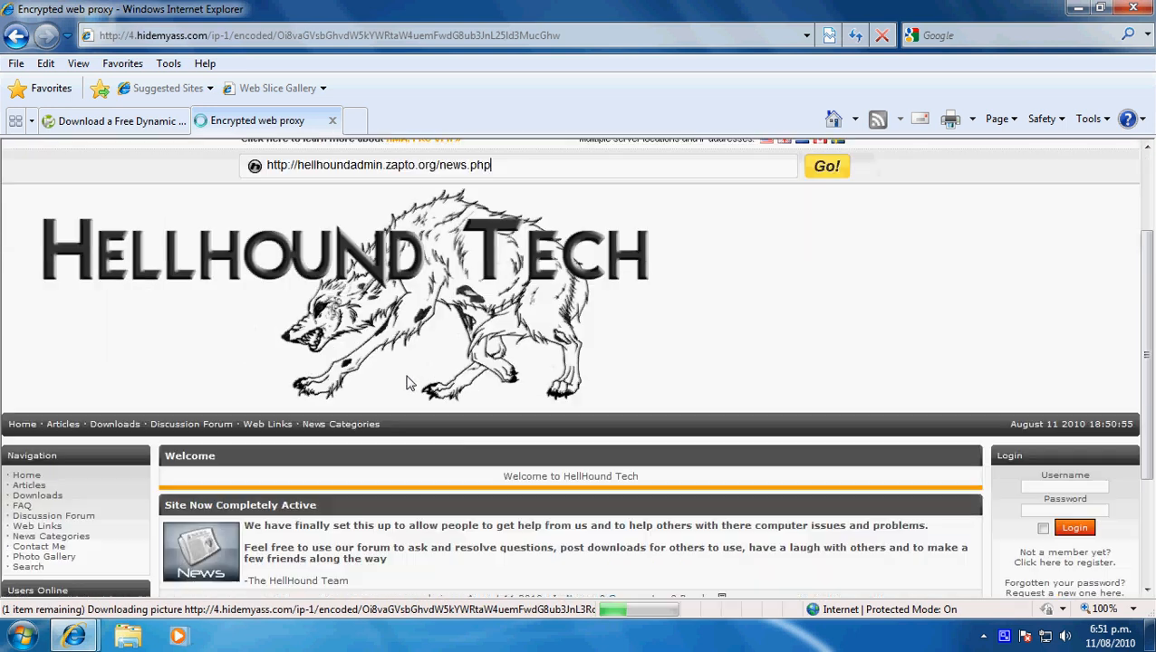
scroll(407, 376, "up", 2)
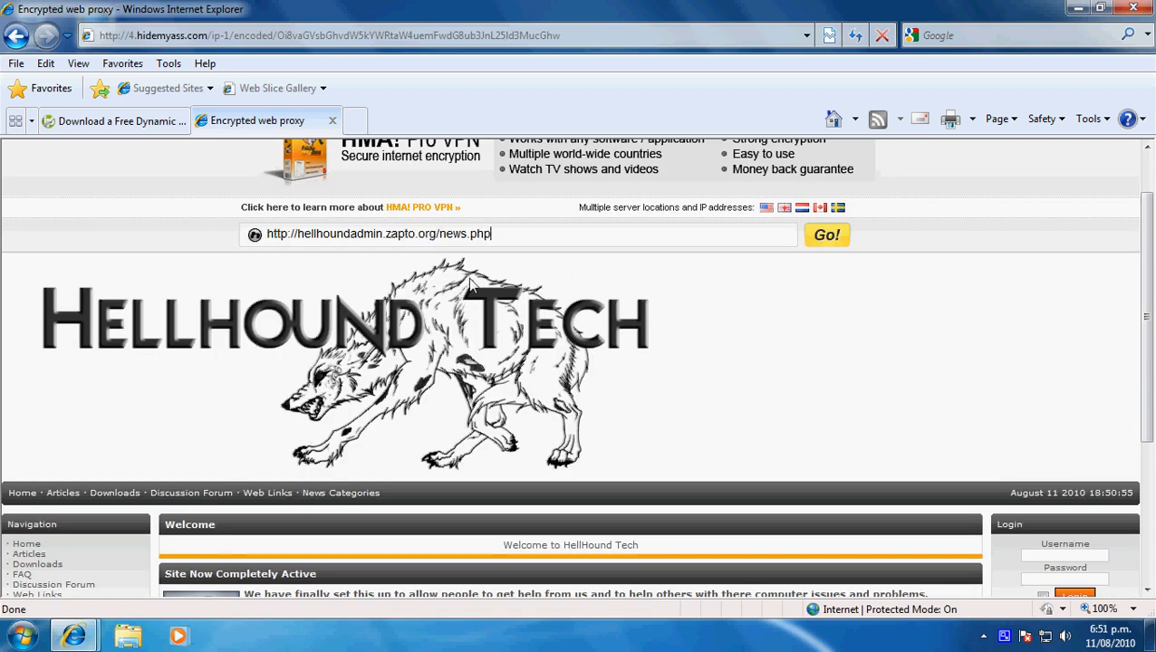
scroll(512, 366, "down", 3)
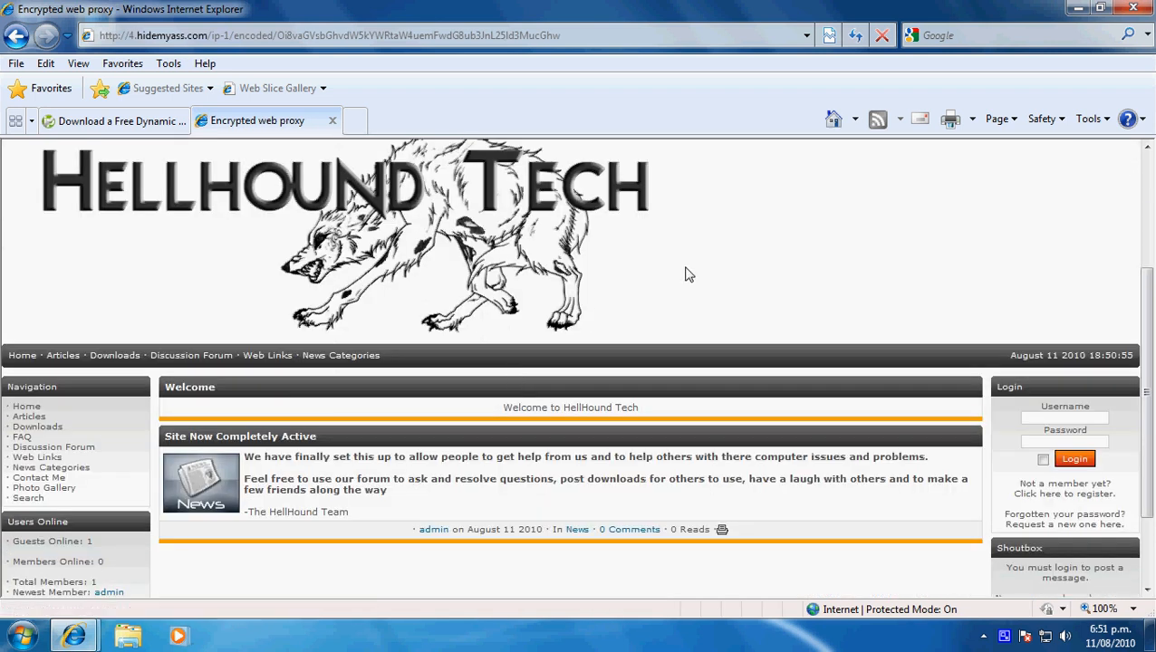